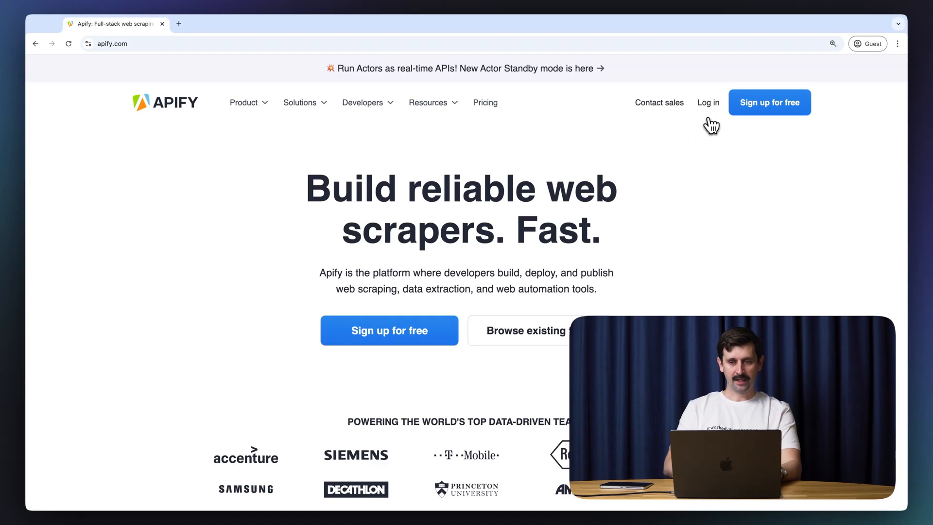
# Step: Sign in to Apify from apify.com and reach the Console Home dashboard
pyautogui.click(709, 103)
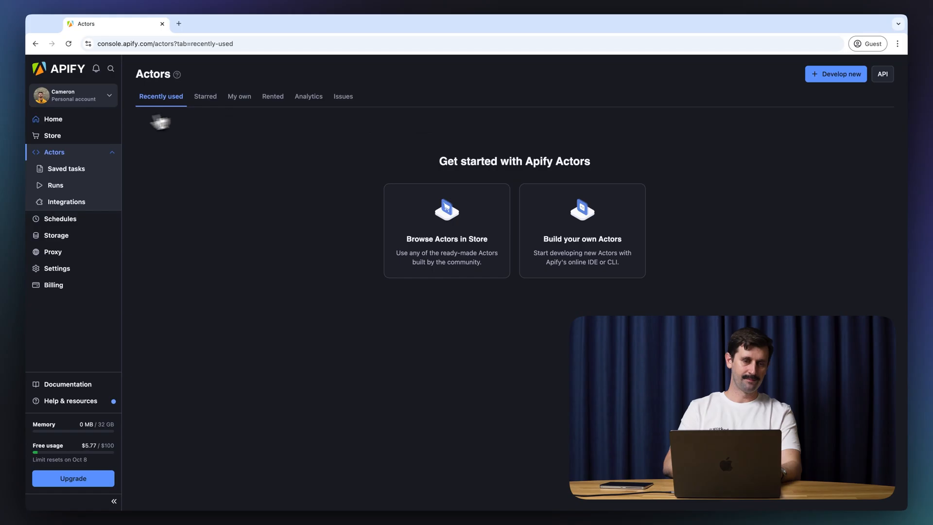
pyautogui.click(78, 124)
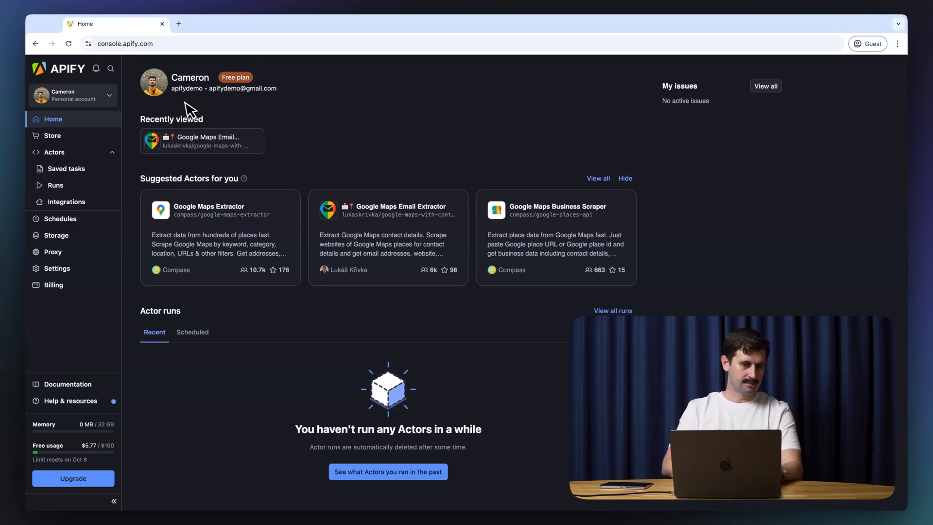
pyautogui.click(84, 137)
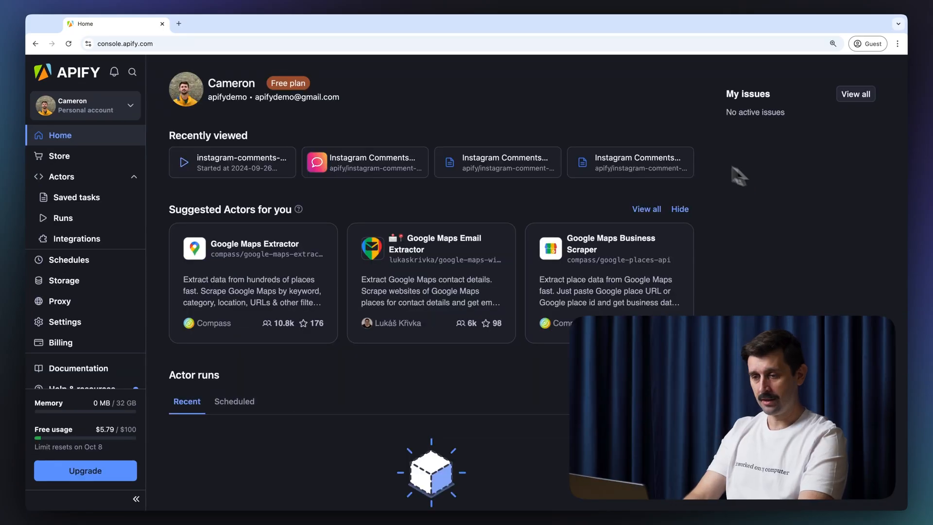
# Step: Go to the Apify Store from the Console sidebar
pyautogui.click(91, 160)
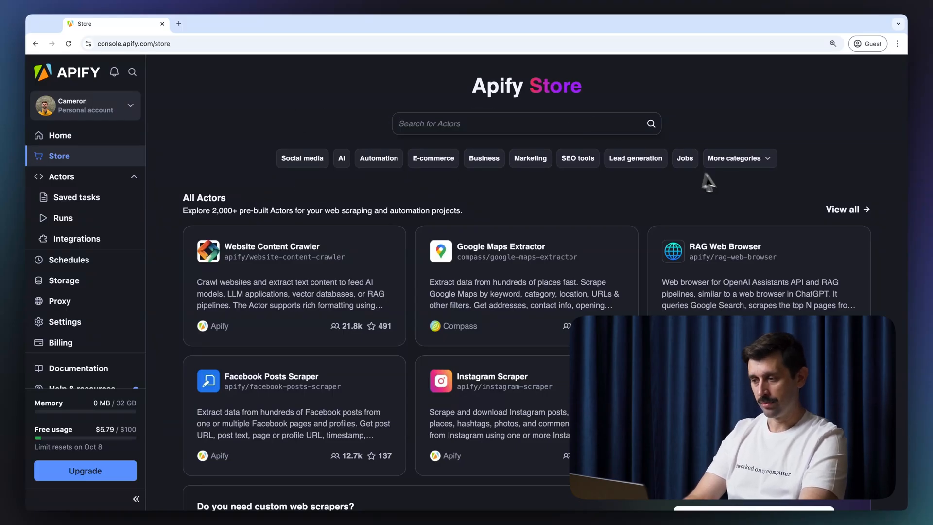
pyautogui.click(770, 167)
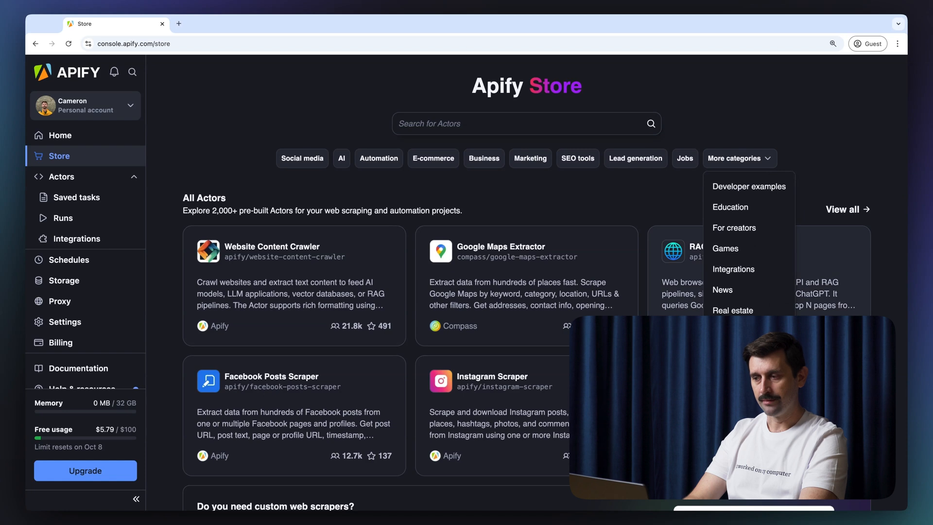
pyautogui.click(714, 120)
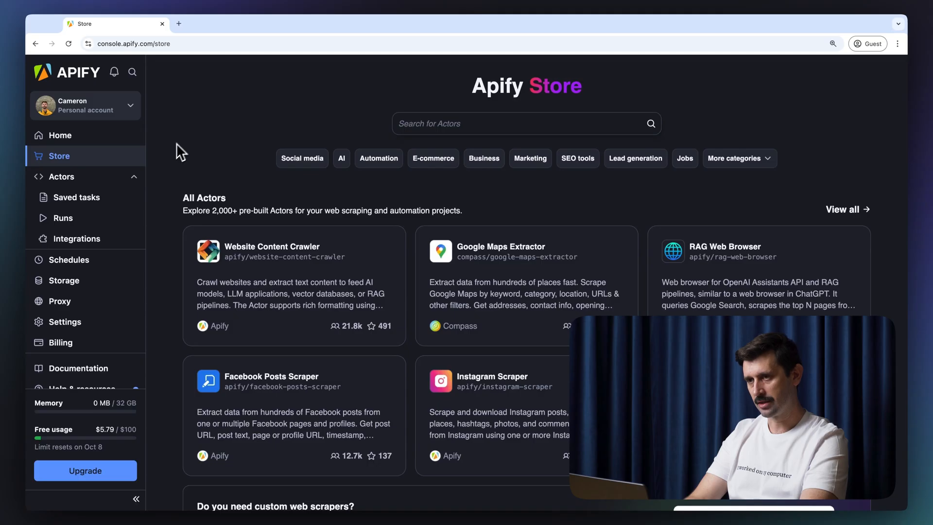
pyautogui.scroll(-7, 168, 156)
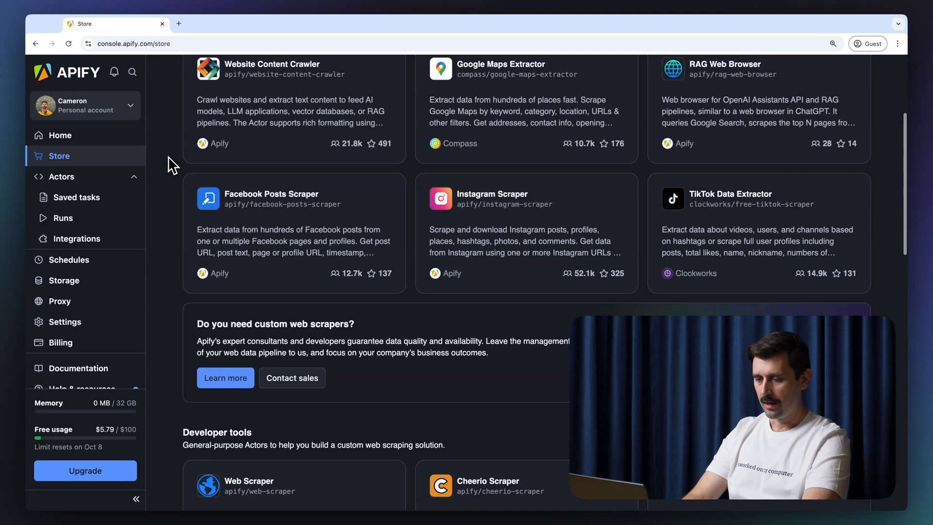
pyautogui.scroll(-1, 168, 156)
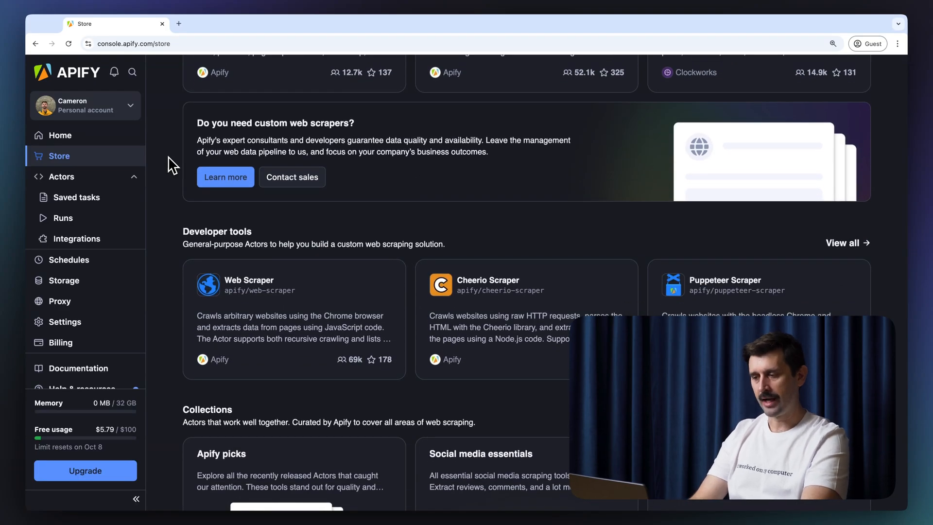
pyautogui.scroll(-2, 168, 156)
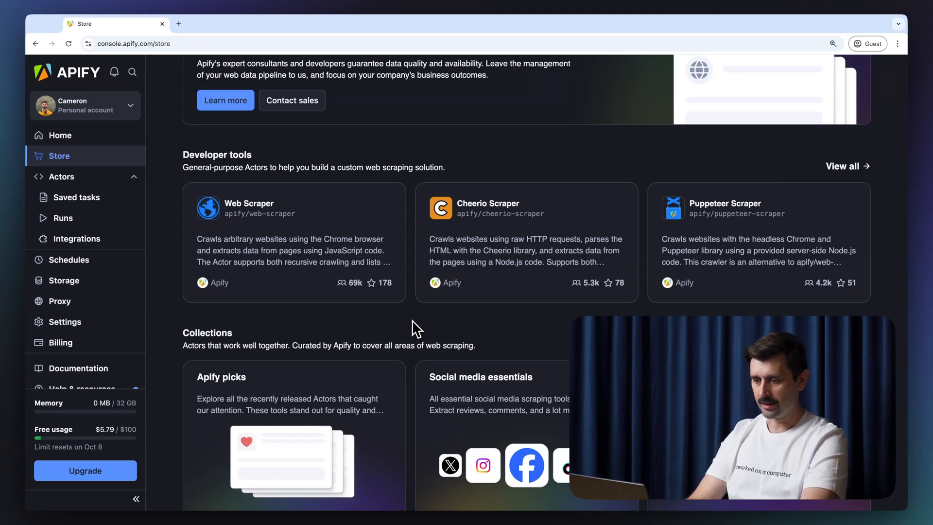
pyautogui.scroll(-10, 187, 312)
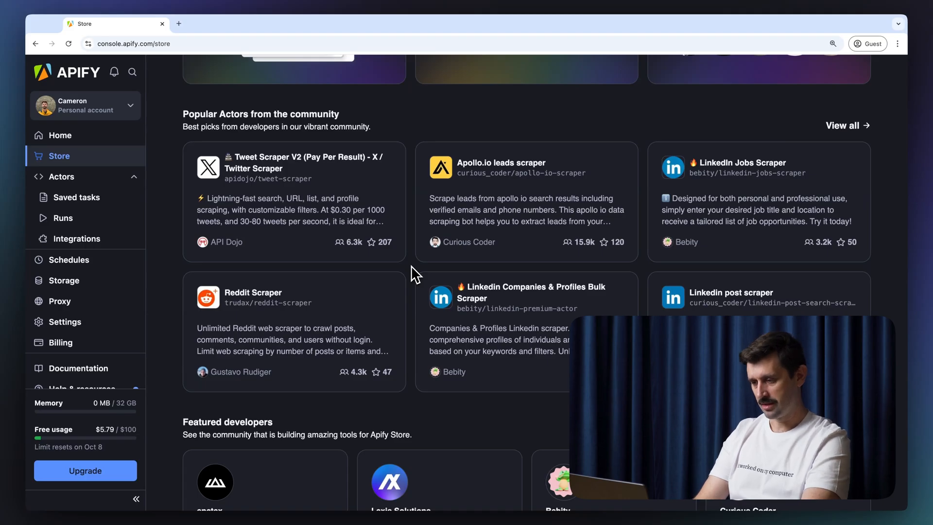
pyautogui.scroll(15, 417, 340)
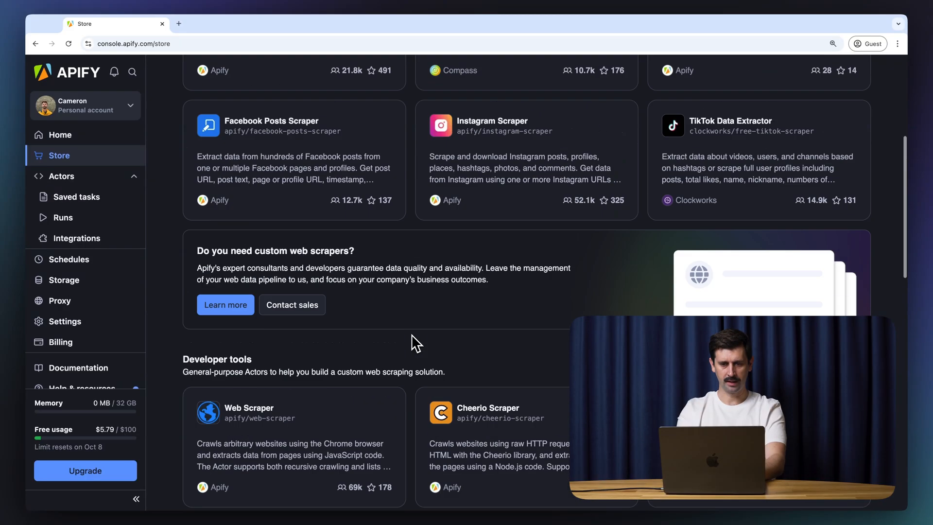
# Step: Search the Store for 'google maps scraper' and open the Google Maps Scraper Actor
pyautogui.click(454, 122)
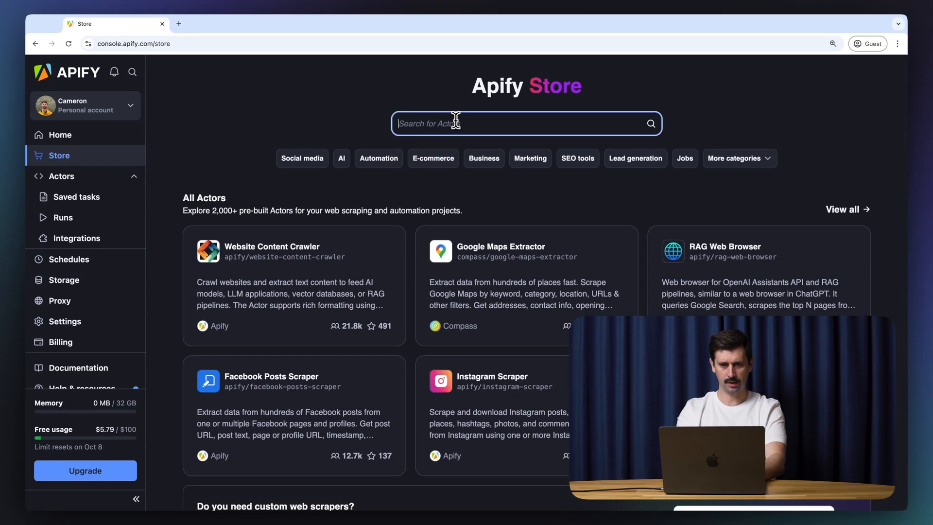
pyautogui.write('goo')
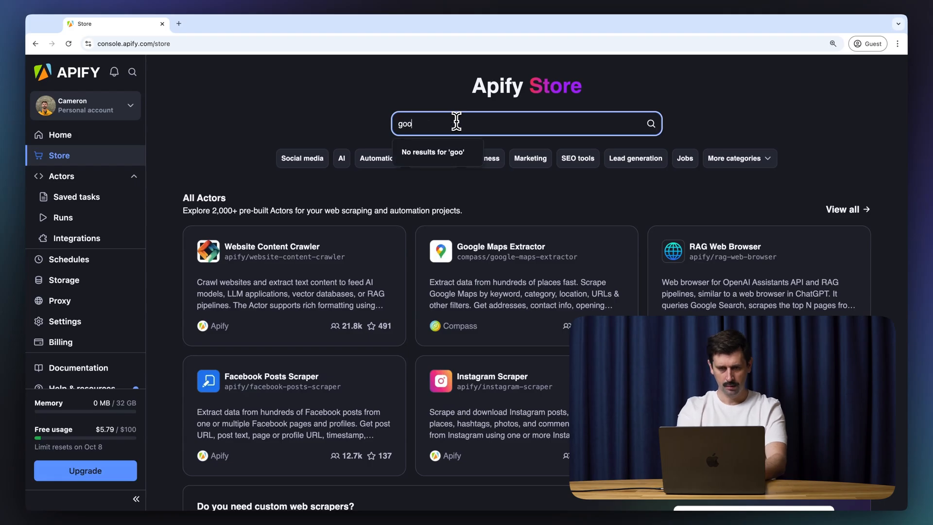
pyautogui.write('gle maps scraper')
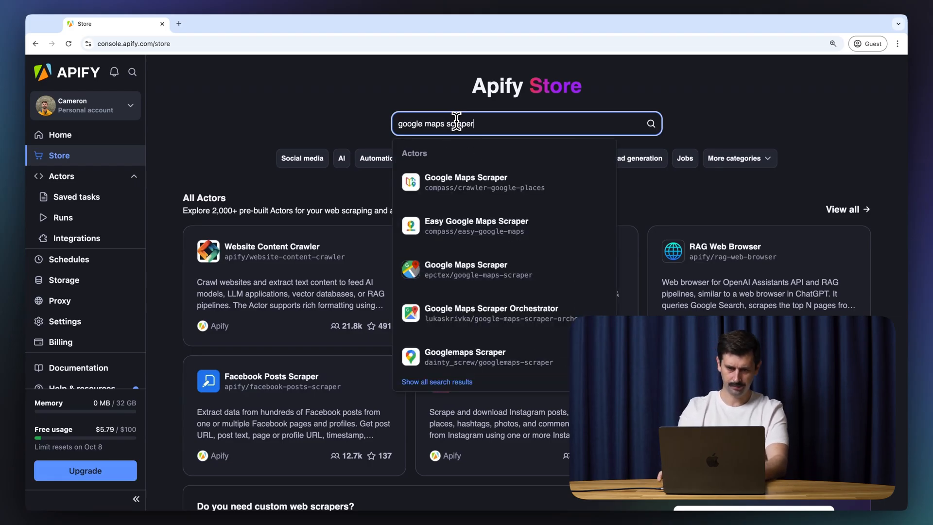
pyautogui.press('Return')
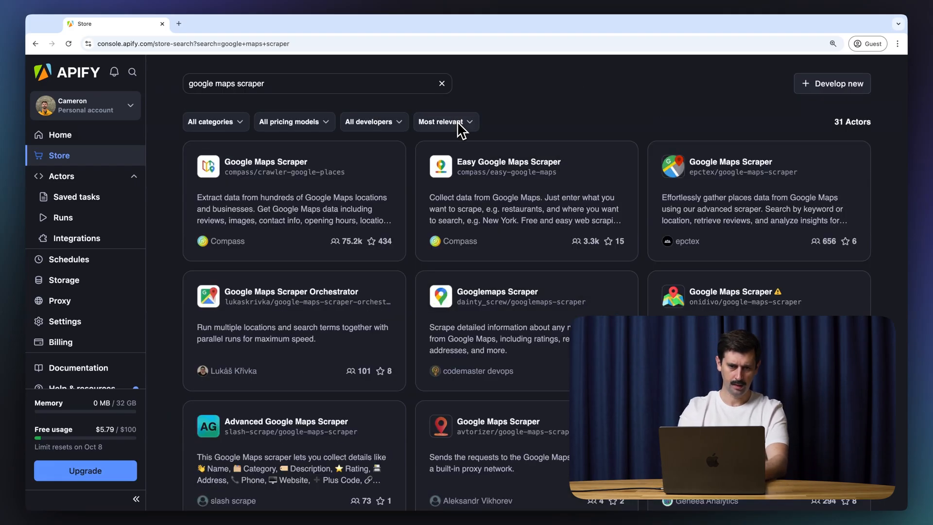
pyautogui.click(368, 152)
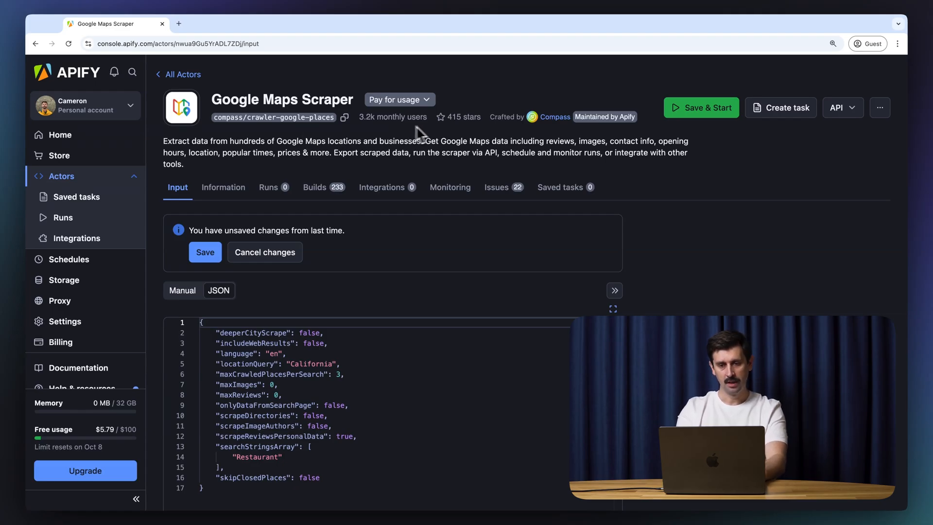
# Step: Star the Google Maps Scraper, raising its count from 415 to 416 stars
pyautogui.click(442, 118)
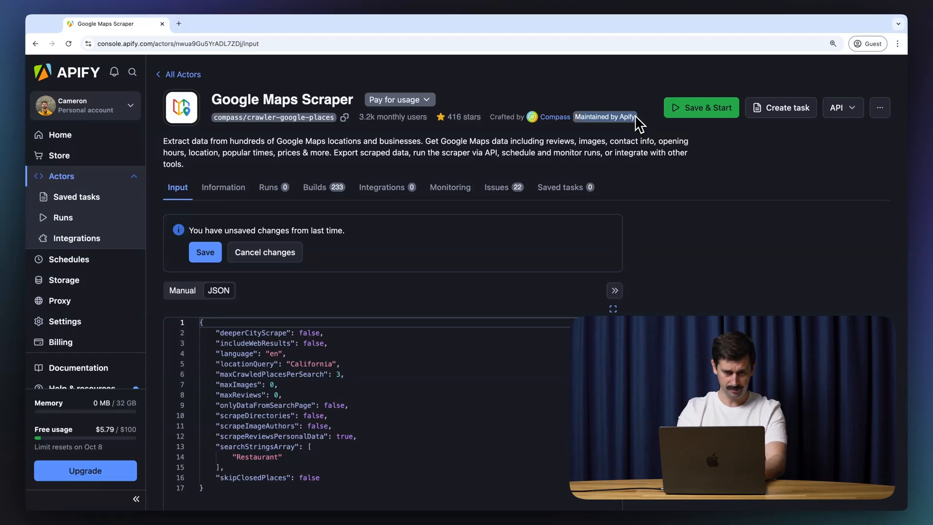
pyautogui.moveTo(199, 169); pyautogui.dragTo(163, 140)
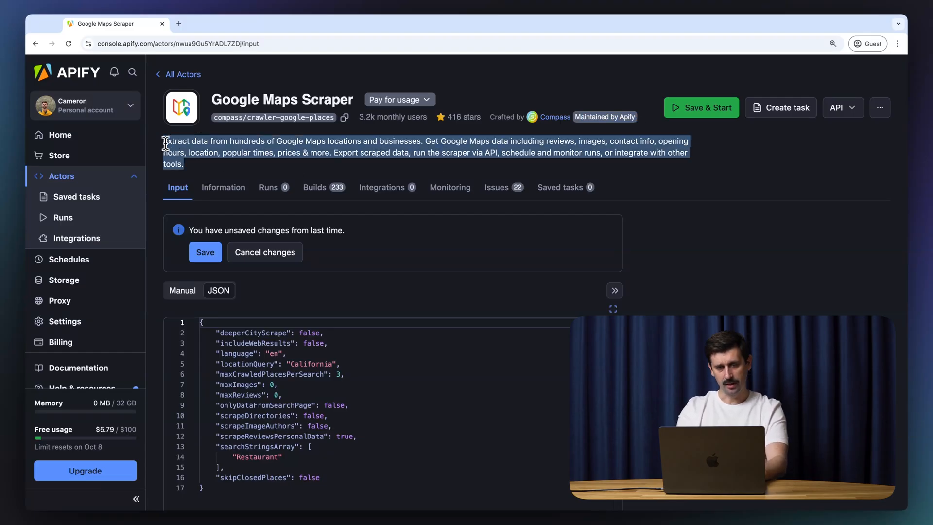
pyautogui.click(195, 172)
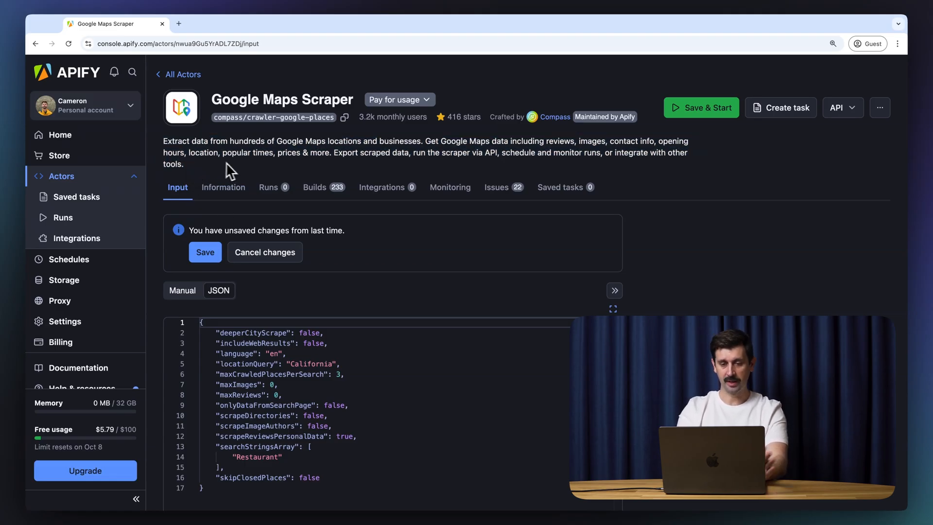
# Step: Switch the input editor from JSON to the Manual form (Restaurant, California, 3 places)
pyautogui.click(183, 292)
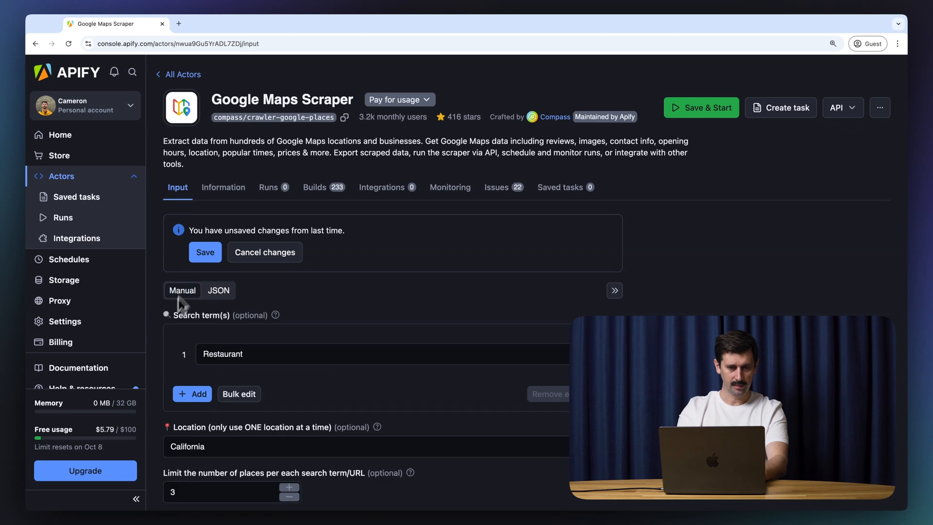
pyautogui.scroll(-1, 161, 233)
pyautogui.scroll(-1, 160, 234)
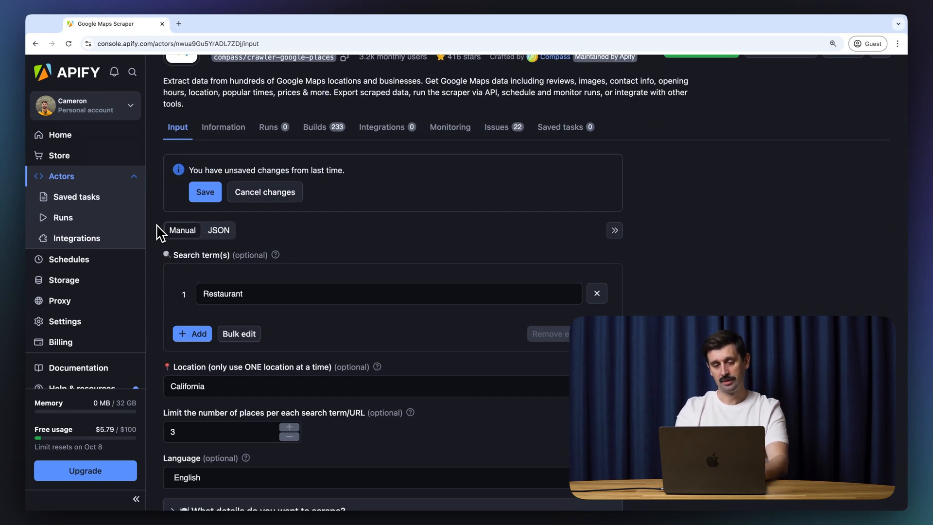
pyautogui.scroll(1, 160, 232)
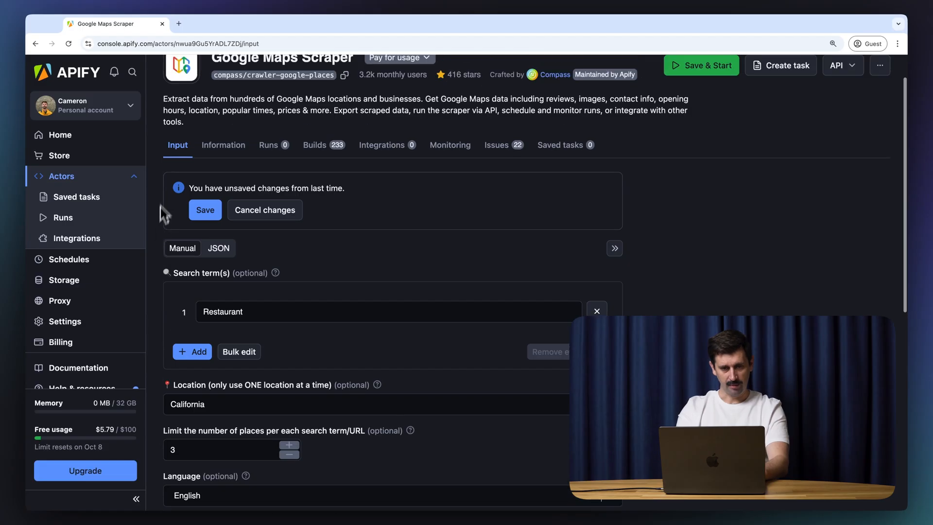
pyautogui.click(228, 148)
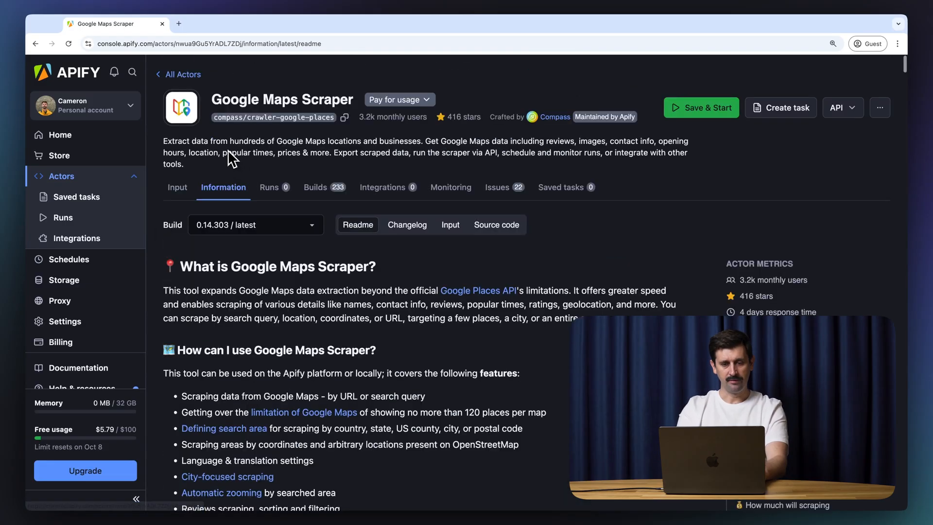
pyautogui.scroll(-3, 161, 260)
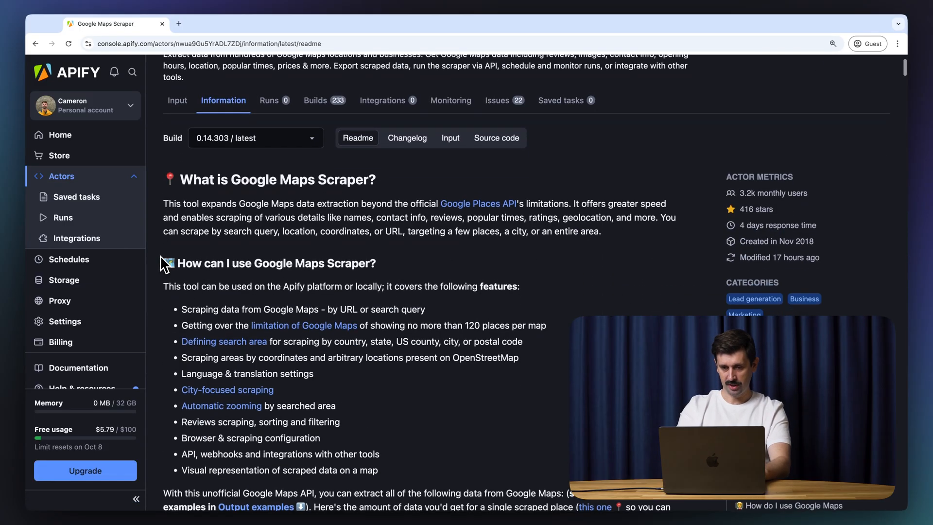
pyautogui.scroll(-2, 160, 256)
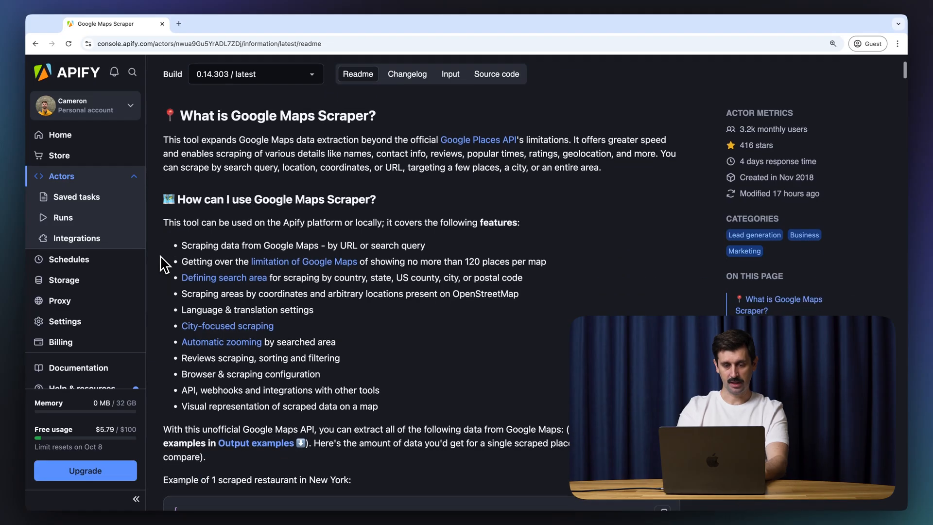
pyautogui.scroll(-3, 160, 256)
pyautogui.scroll(-2, 159, 255)
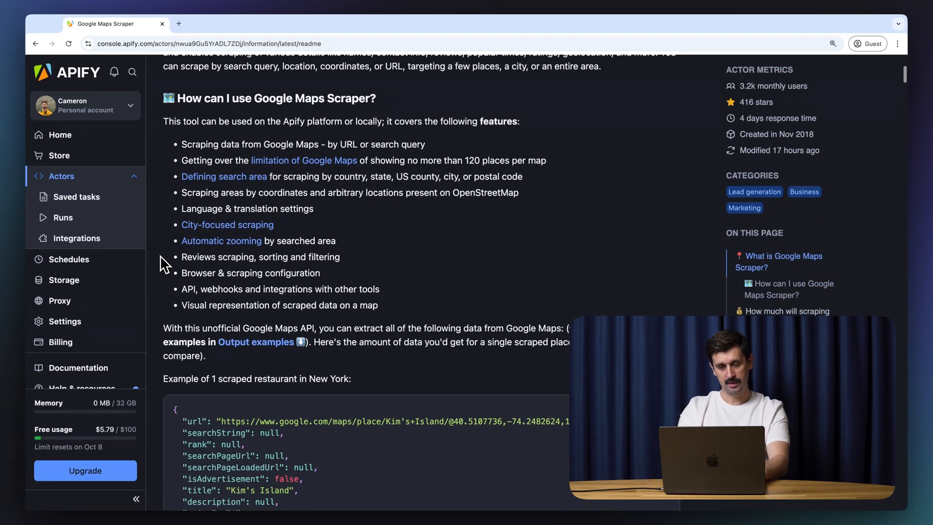
pyautogui.scroll(-2, 160, 255)
pyautogui.scroll(-9, 160, 255)
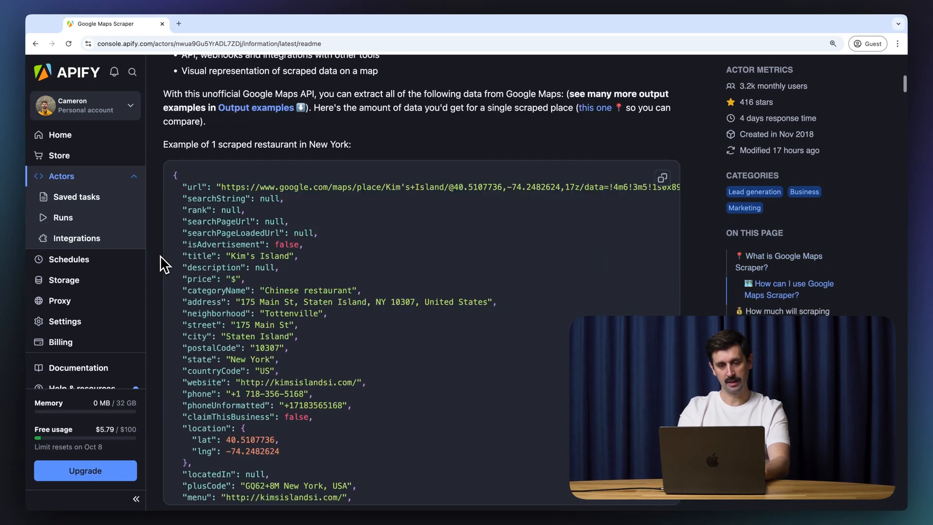
pyautogui.scroll(-2, 160, 255)
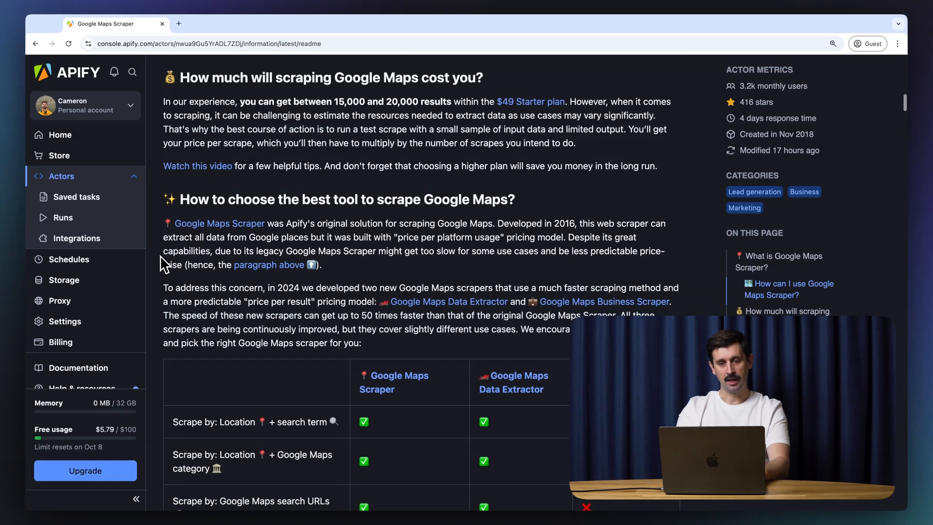
pyautogui.scroll(1, 159, 255)
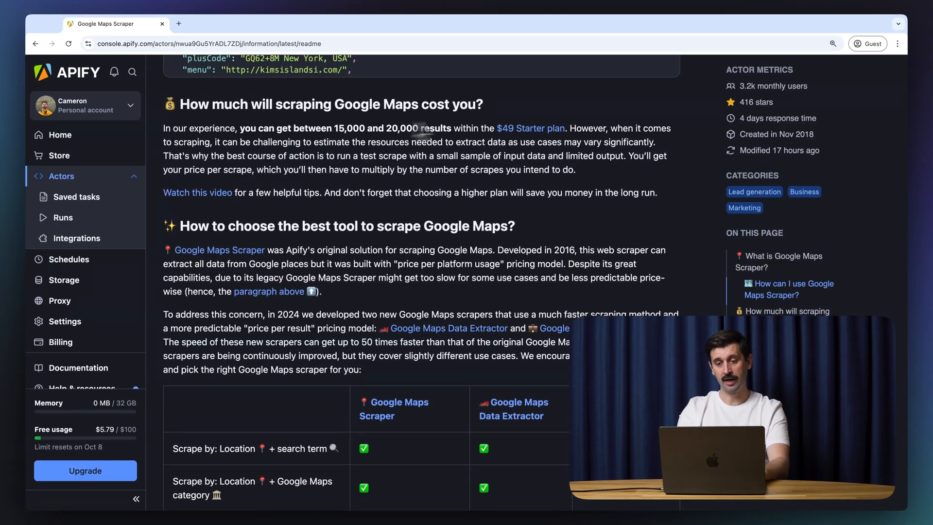
pyautogui.scroll(-8, 165, 166)
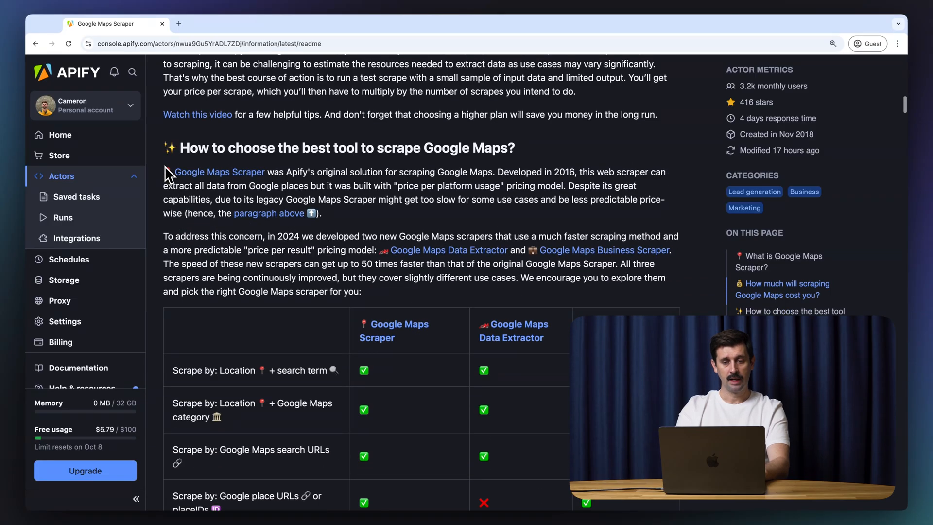
pyautogui.scroll(-10, 165, 165)
pyautogui.scroll(3, 165, 165)
pyautogui.scroll(-9, 165, 167)
pyautogui.scroll(-13, 164, 167)
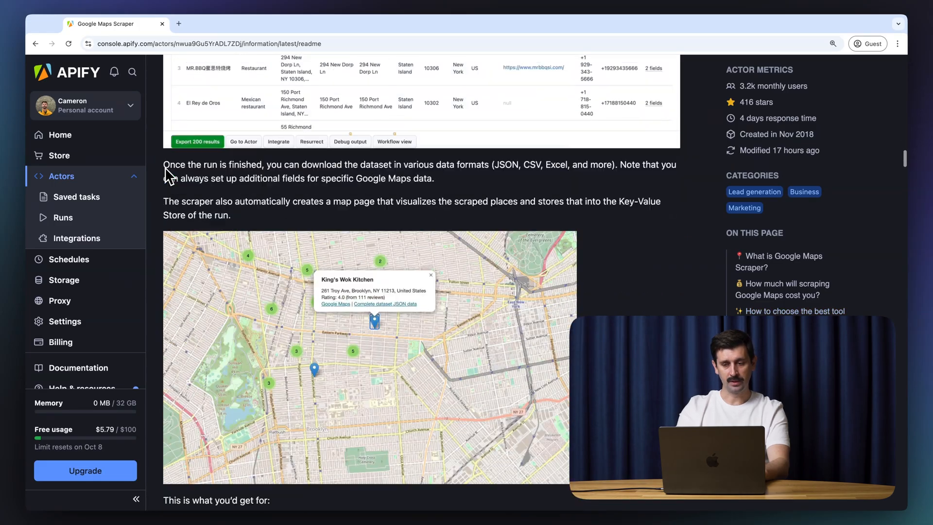
pyautogui.scroll(-6, 165, 168)
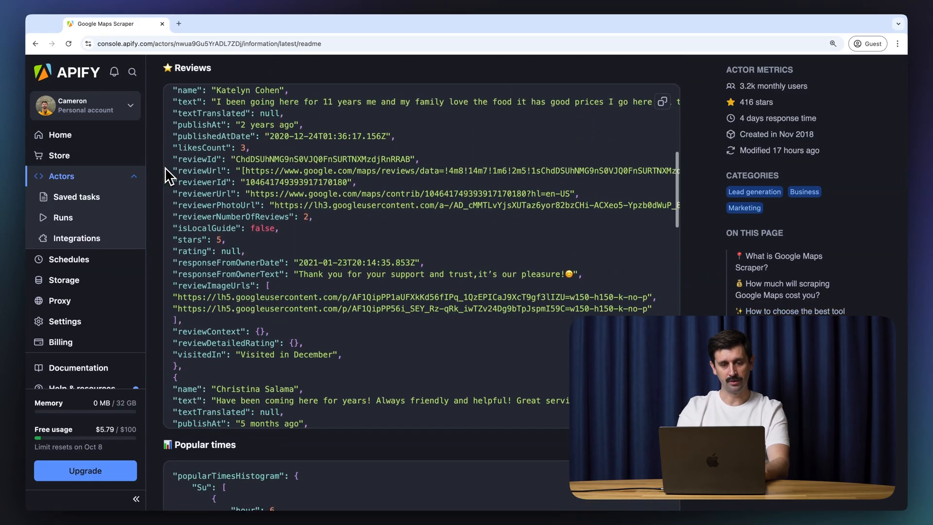
pyautogui.scroll(-5, 153, 191)
pyautogui.scroll(-10, 154, 190)
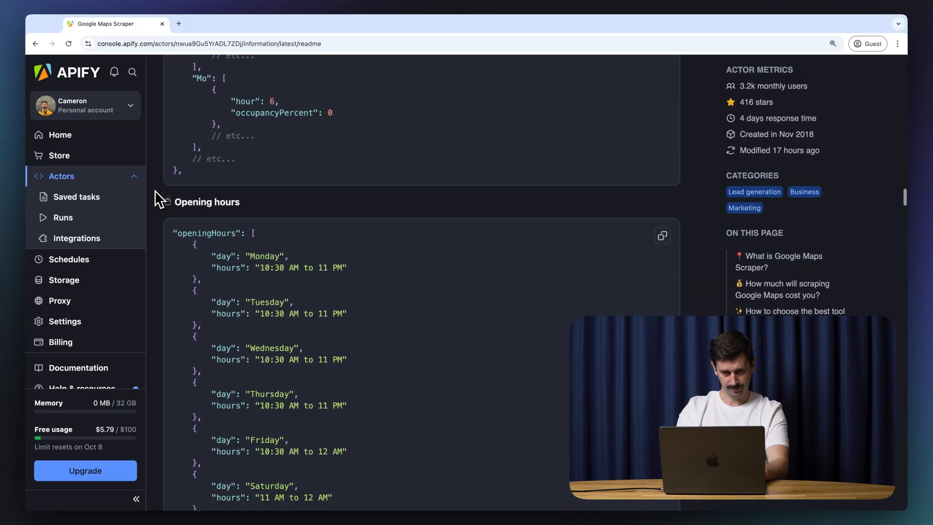
pyautogui.scroll(-7, 154, 191)
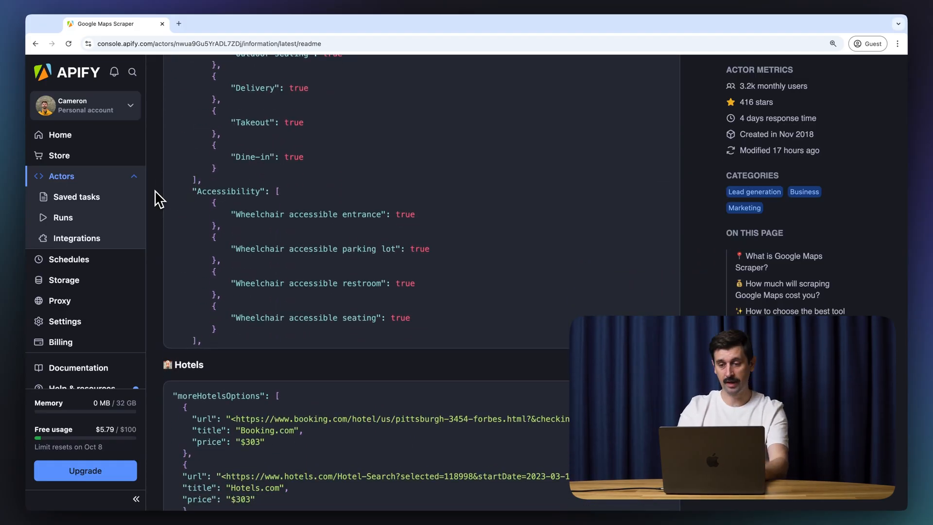
pyautogui.scroll(-4, 155, 191)
pyautogui.scroll(20, 154, 190)
pyautogui.scroll(15, 154, 191)
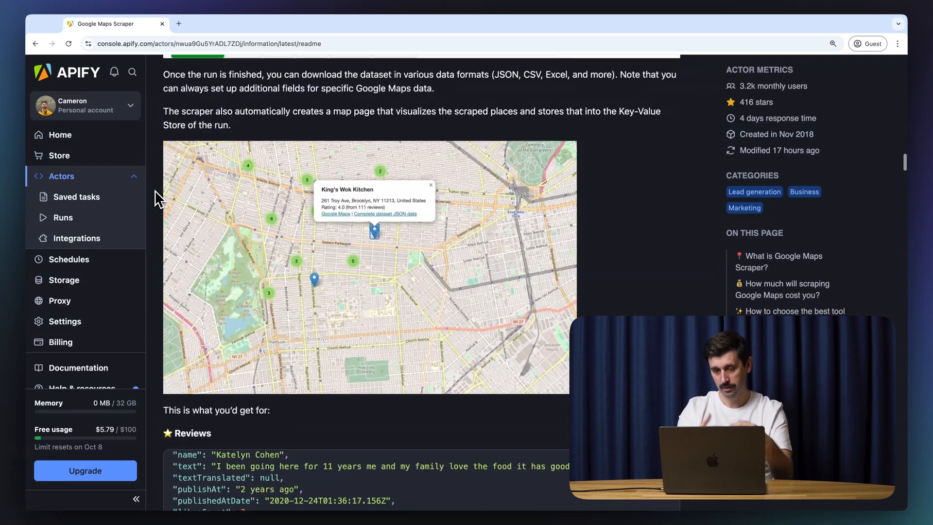
pyautogui.scroll(20, 155, 191)
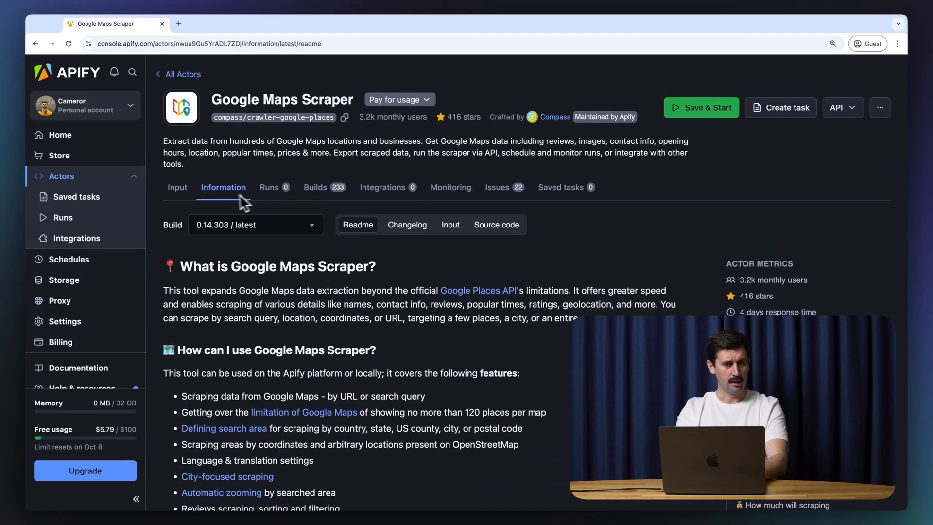
# Step: Browse the Runs, Builds and Integrations tabs, then review the empty Monitoring charts and alerts
pyautogui.click(271, 189)
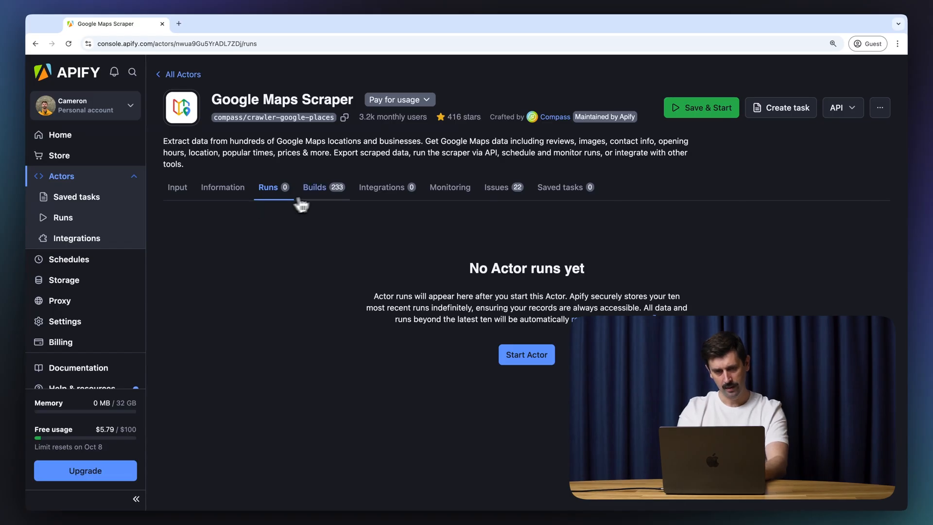
pyautogui.click(319, 197)
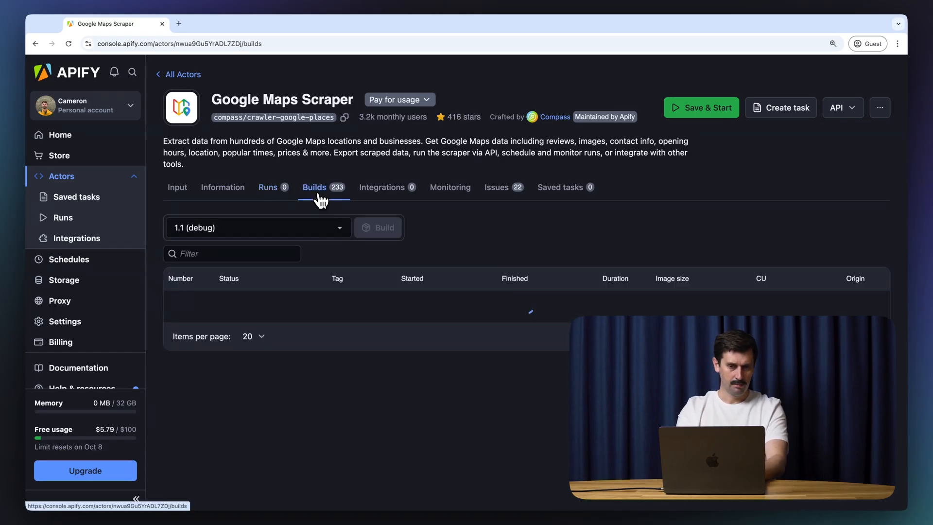
pyautogui.click(384, 194)
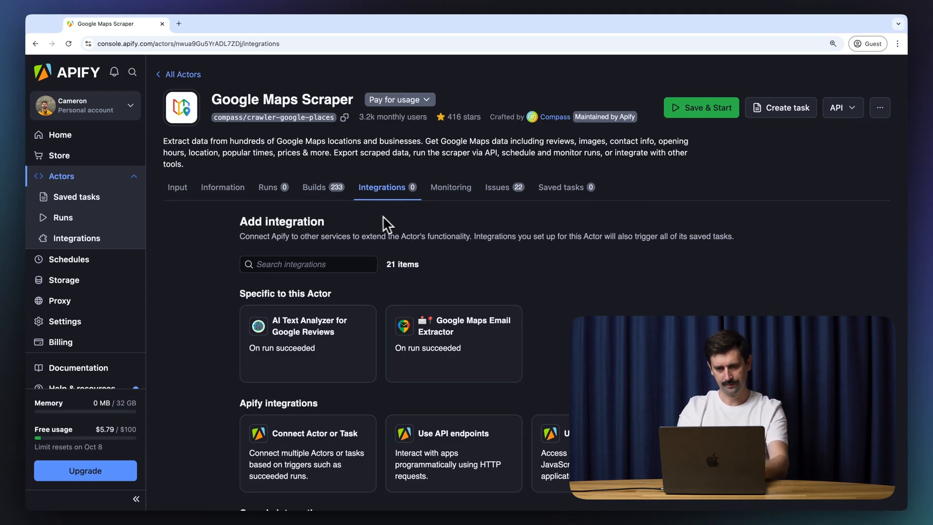
pyautogui.click(451, 190)
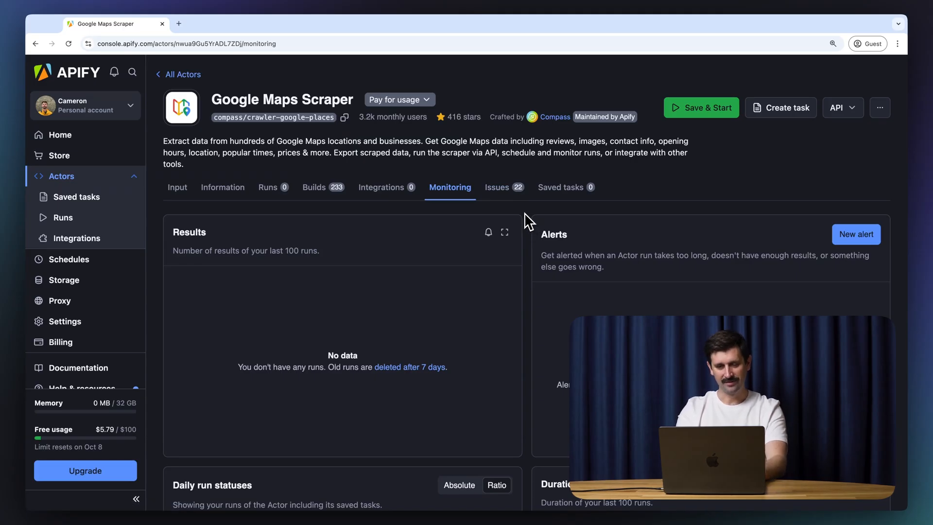
pyautogui.scroll(-3, 525, 214)
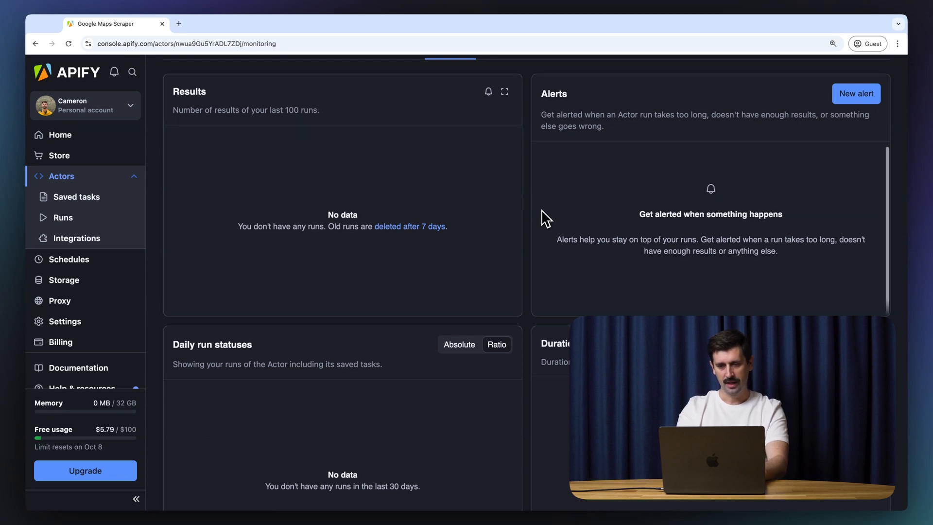
pyautogui.scroll(-8, 526, 192)
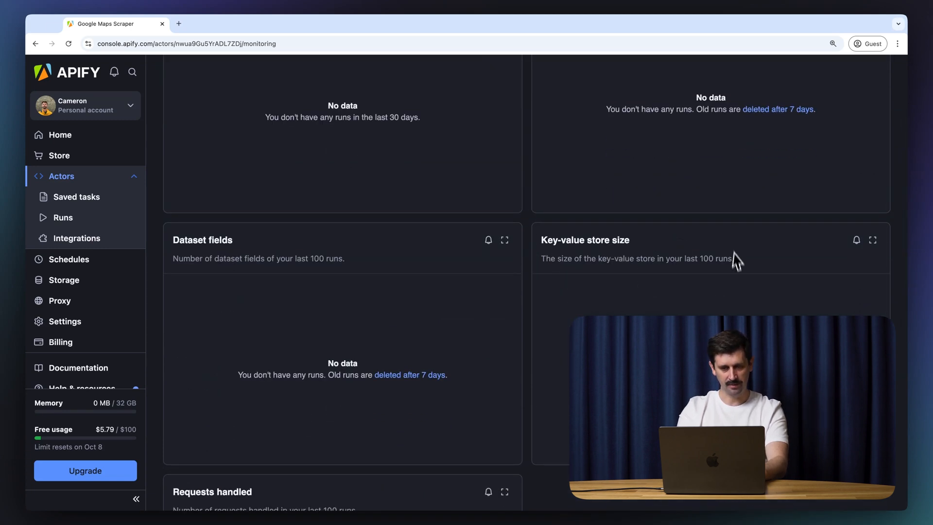
pyautogui.scroll(8, 525, 197)
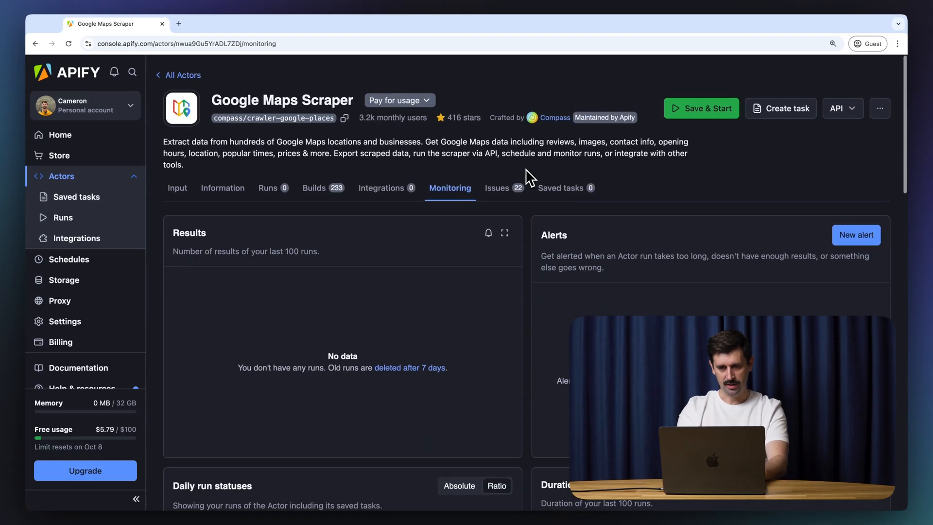
# Step: Look through the 22 open issues, abandon a new issue, then view the empty Saved tasks tab
pyautogui.click(500, 194)
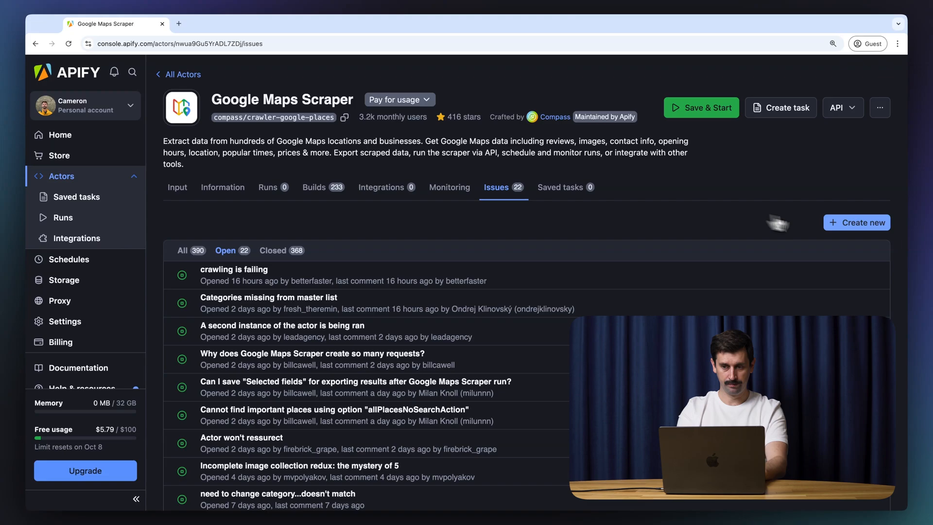
pyautogui.click(855, 233)
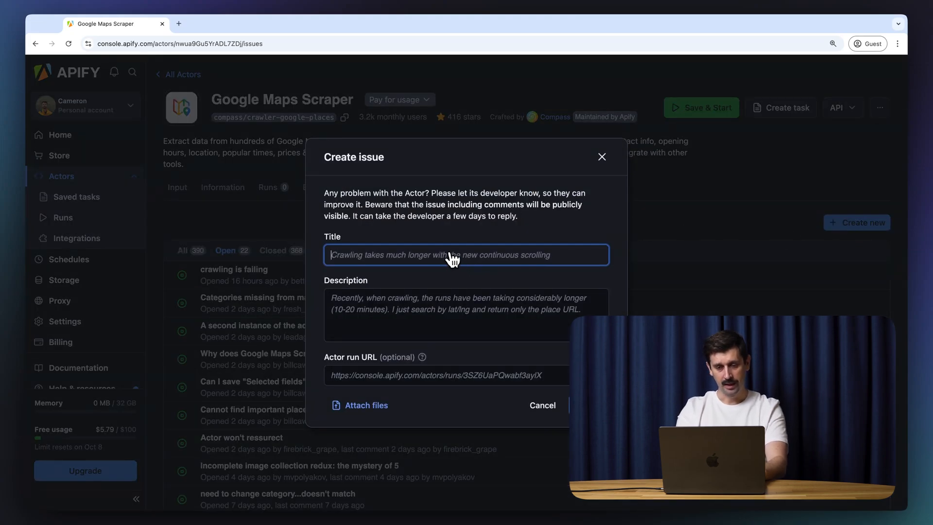
pyautogui.click(468, 307)
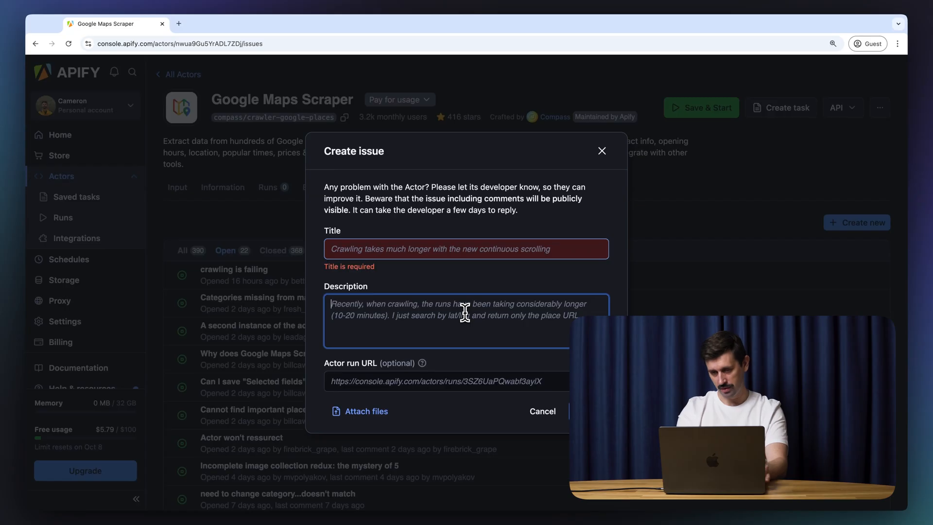
pyautogui.click(602, 151)
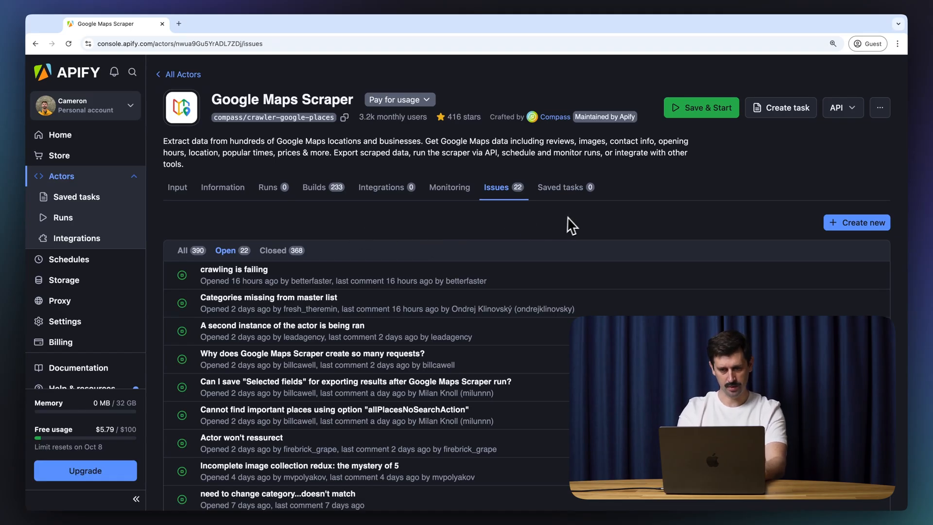
pyautogui.click(573, 194)
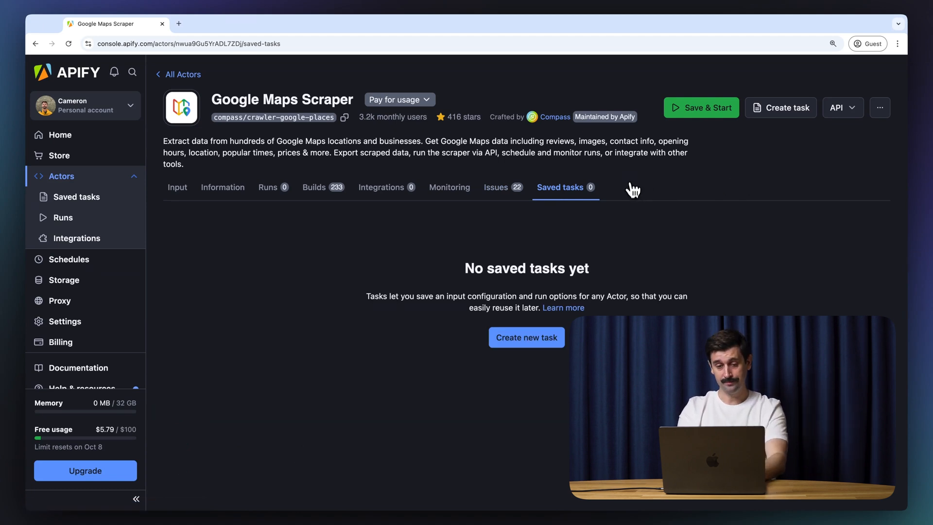
# Step: Reset page zoom and open the Input tab, checking the JSON view before returning to Manual
pyautogui.press('super+0')
pyautogui.click(142, 164)
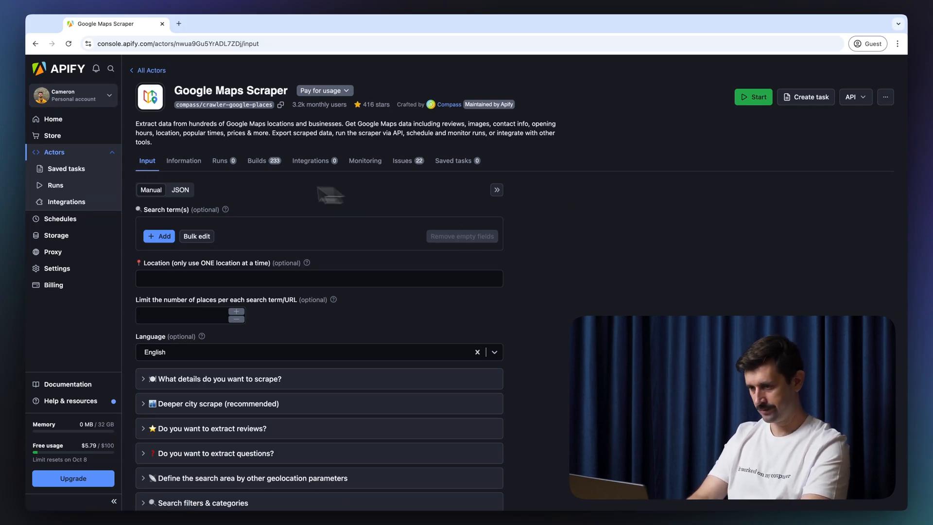
pyautogui.click(140, 280)
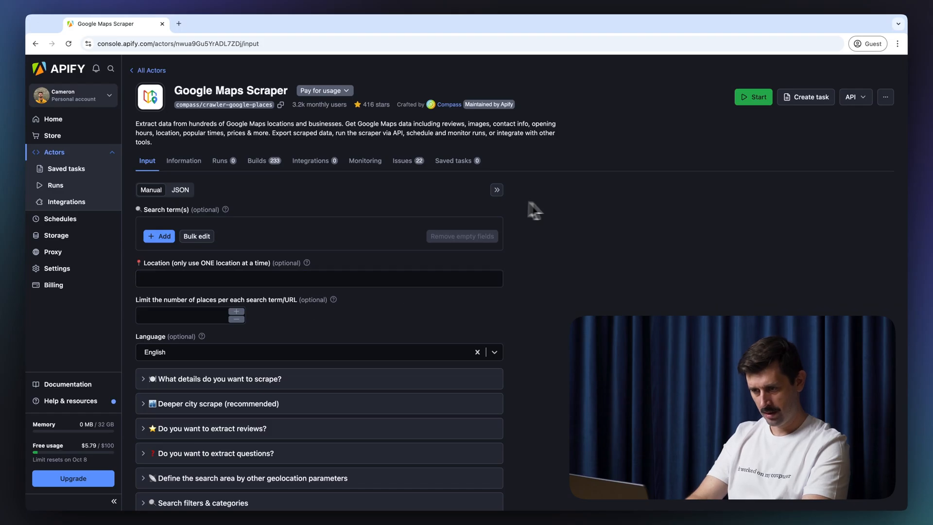
pyautogui.click(180, 190)
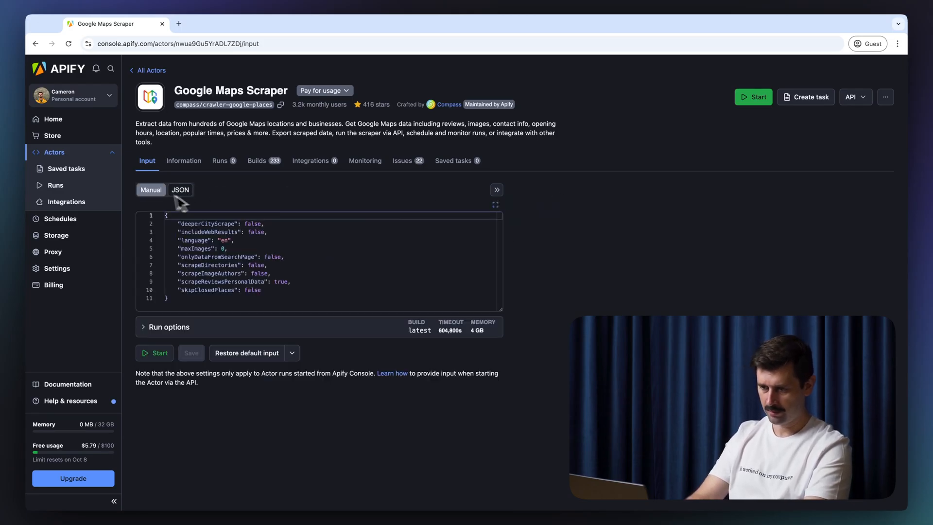
pyautogui.click(148, 194)
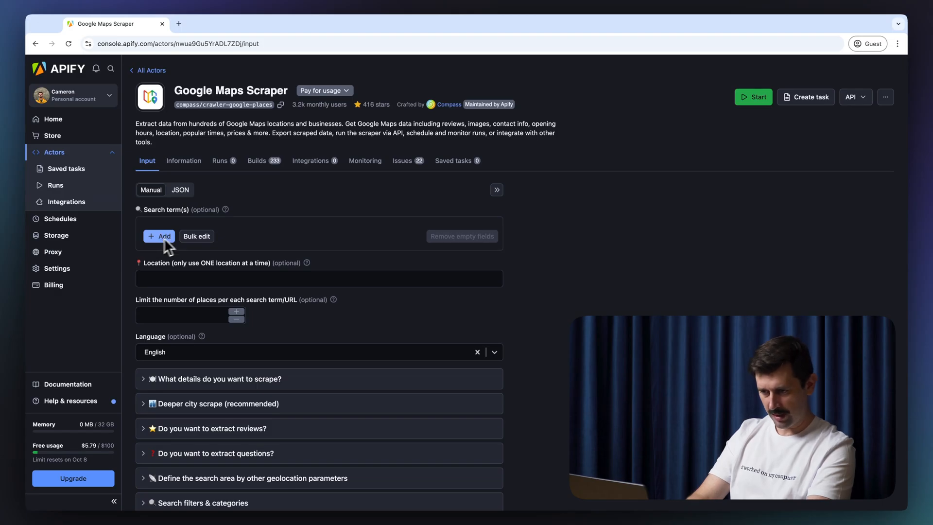
# Step: Fill the input form with search term 'Pizza', location 'New York' and 100 places per term
pyautogui.click(200, 238)
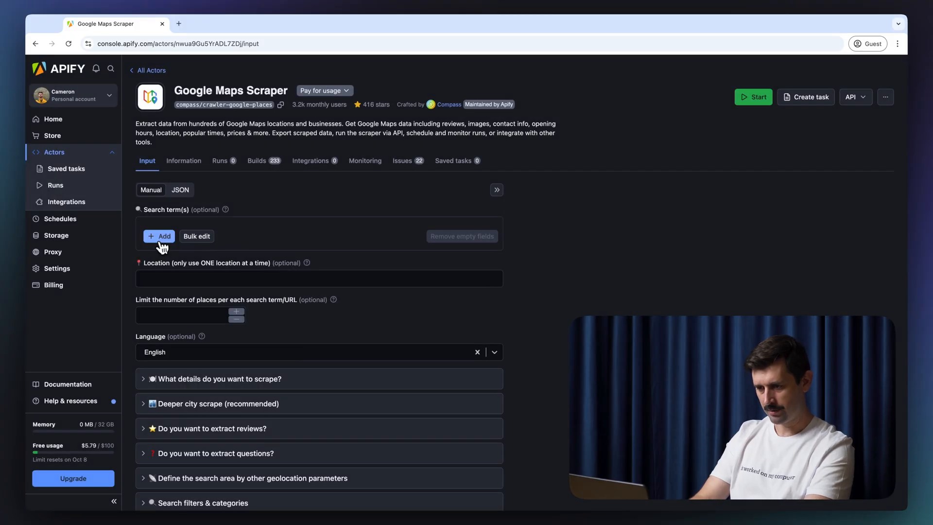
pyautogui.click(162, 238)
pyautogui.write('Pizza place')
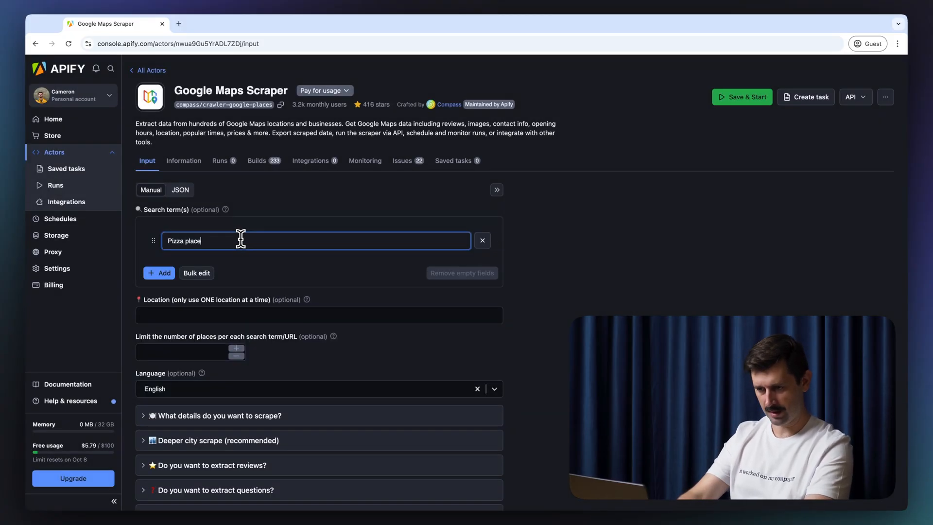
pyautogui.press('BackSpace')
pyautogui.press('BackSpace')
pyautogui.press('BackSpace')
pyautogui.press('BackSpace')
pyautogui.press('BackSpace')
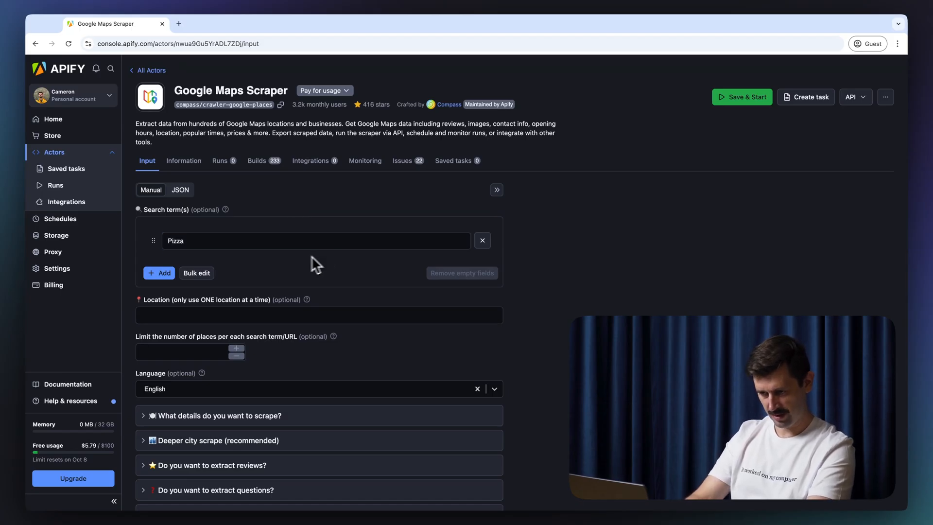
pyautogui.click(232, 315)
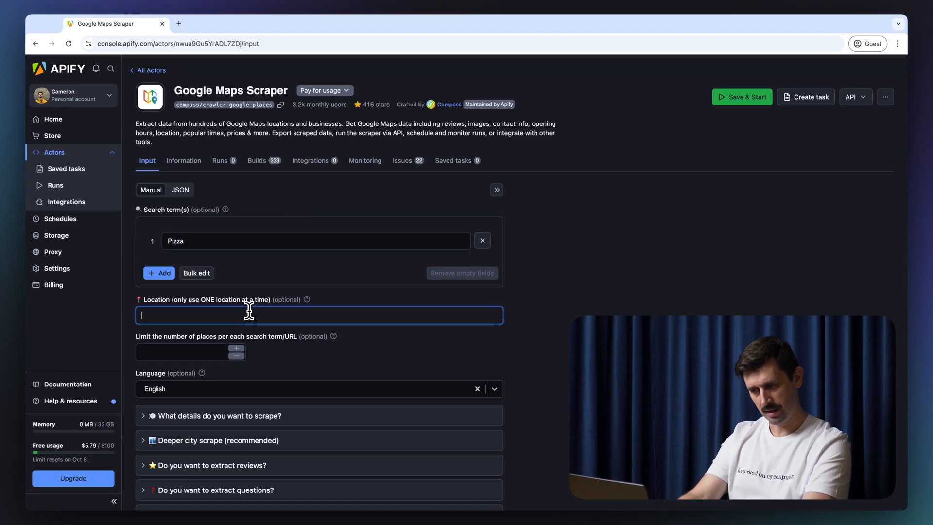
pyautogui.write('New York')
pyautogui.click(537, 325)
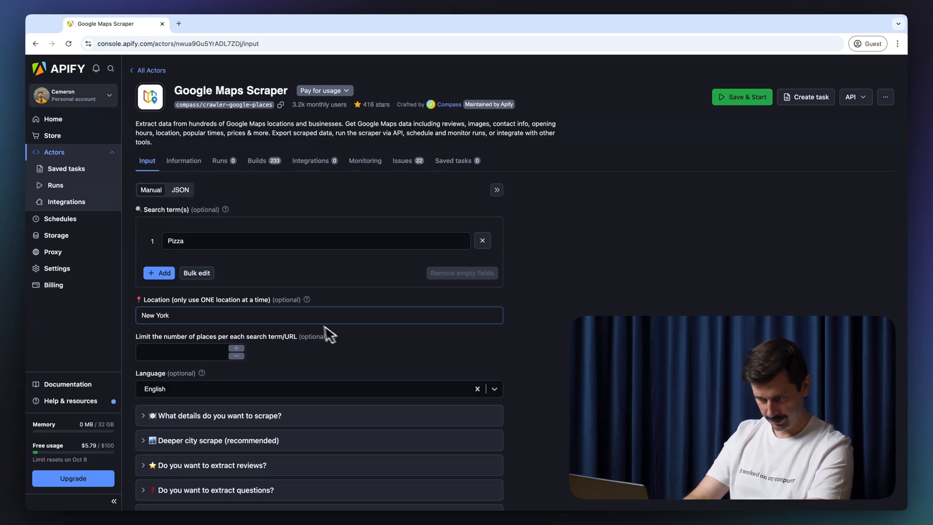
pyautogui.scroll(-1, 320, 331)
pyautogui.click(207, 307)
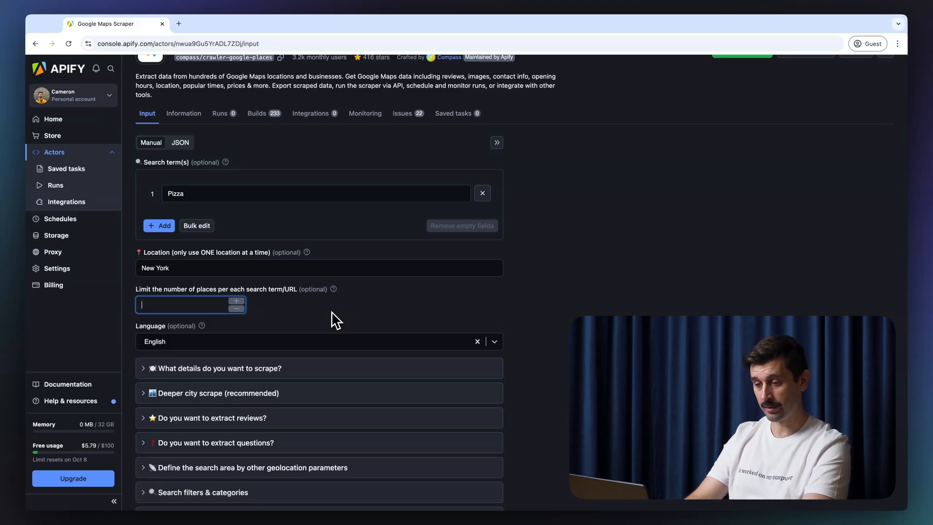
pyautogui.write('100')
pyautogui.click(387, 302)
pyautogui.scroll(-2, 552, 302)
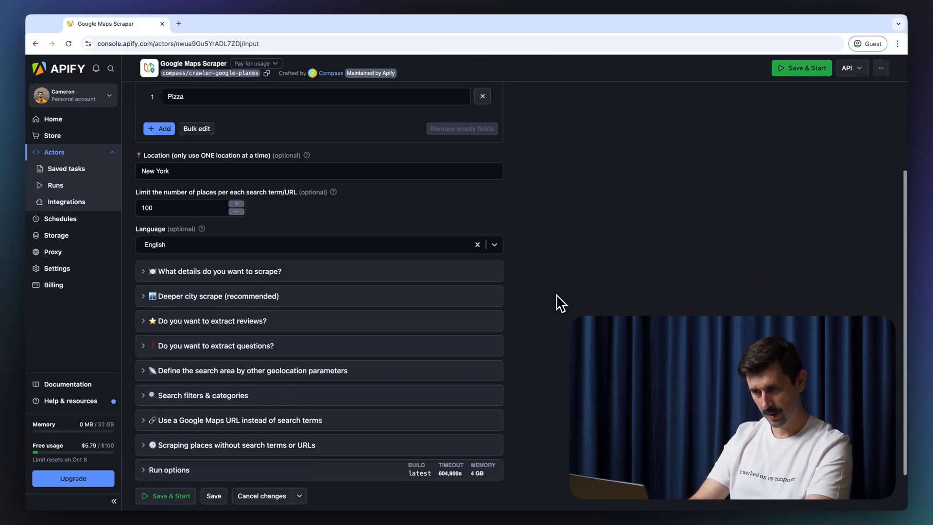
# Step: Expand the place-details options and turn on scraping inside places like malls
pyautogui.scroll(-1, 559, 303)
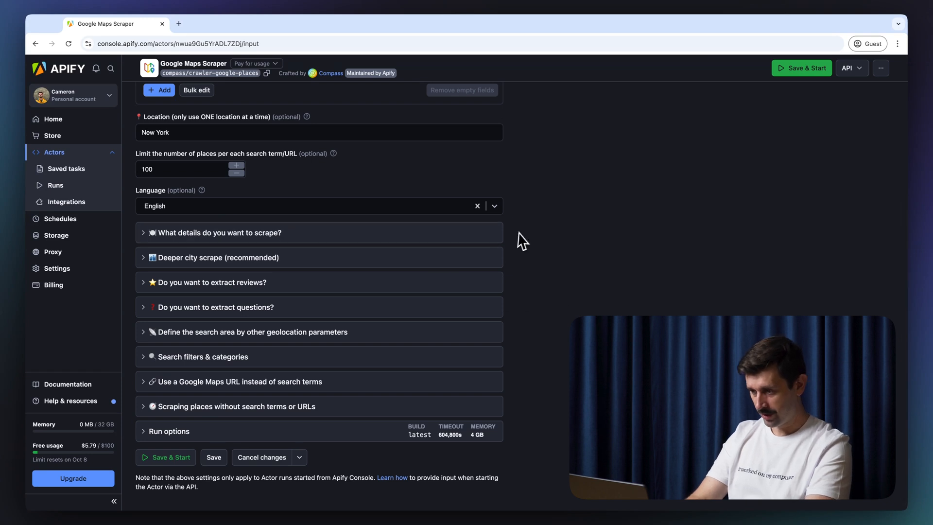
pyautogui.scroll(-1, 523, 230)
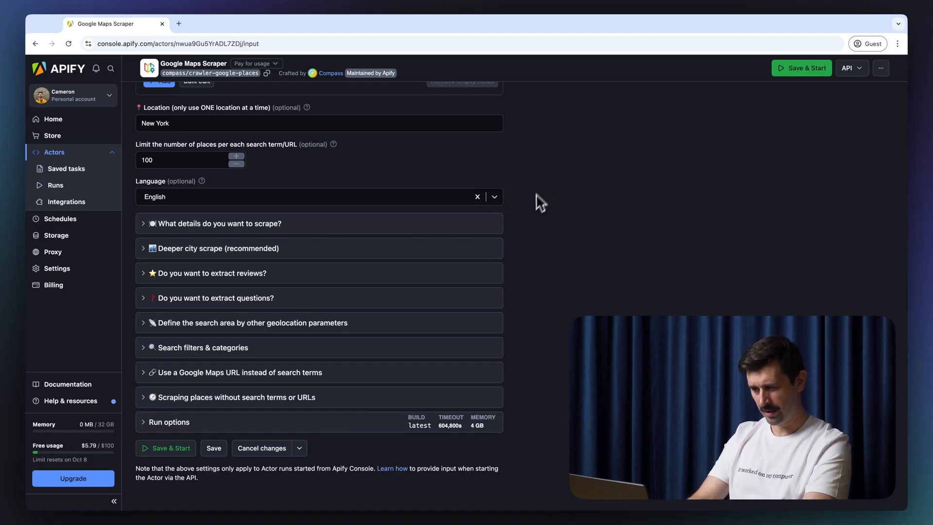
pyautogui.click(305, 226)
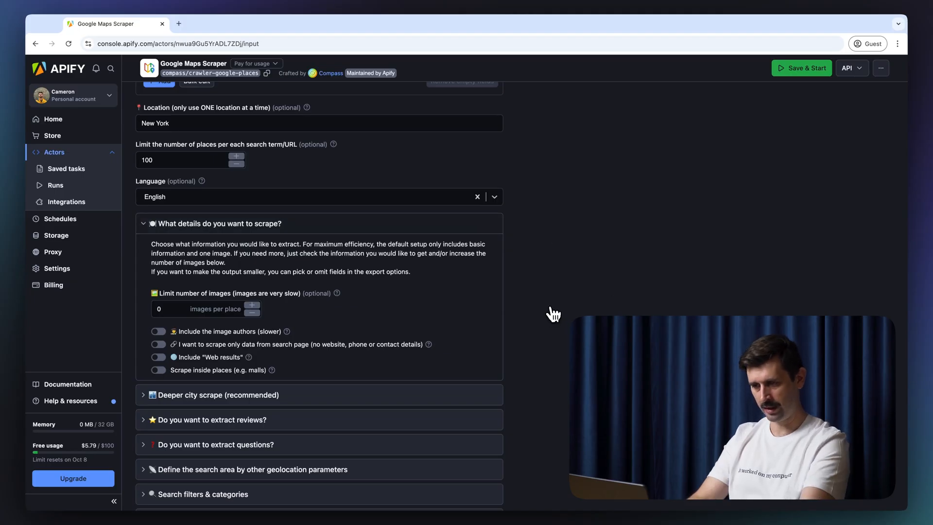
pyautogui.scroll(-1, 553, 315)
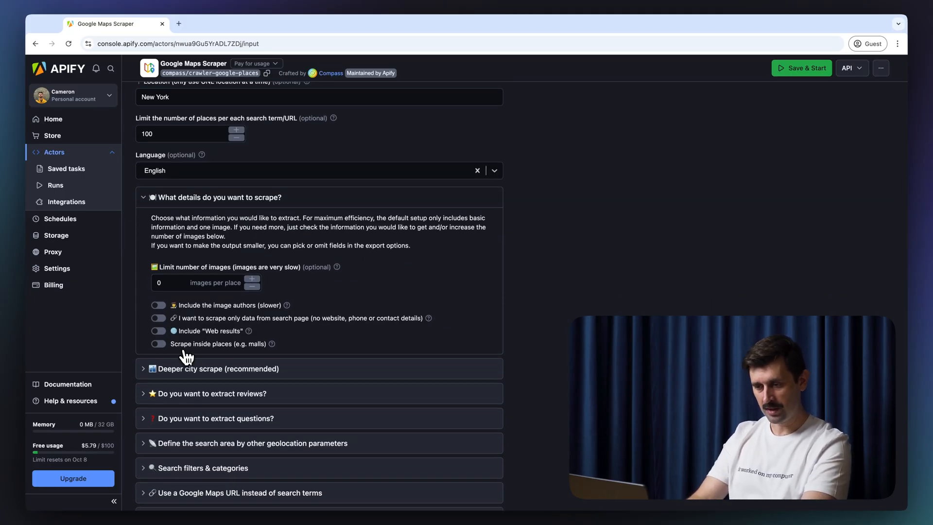
pyautogui.click(160, 344)
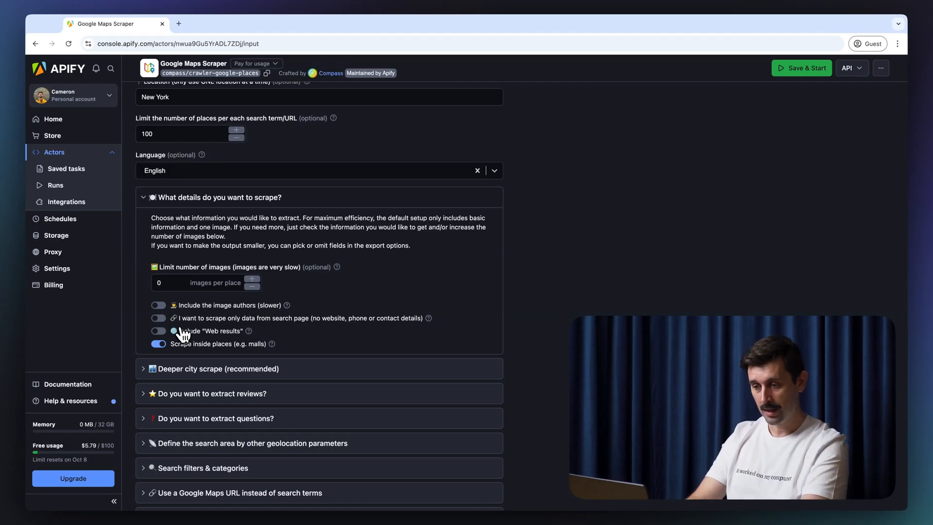
# Step: Switch on Deeper city scrape and expand the review extraction options
pyautogui.scroll(-2, 567, 287)
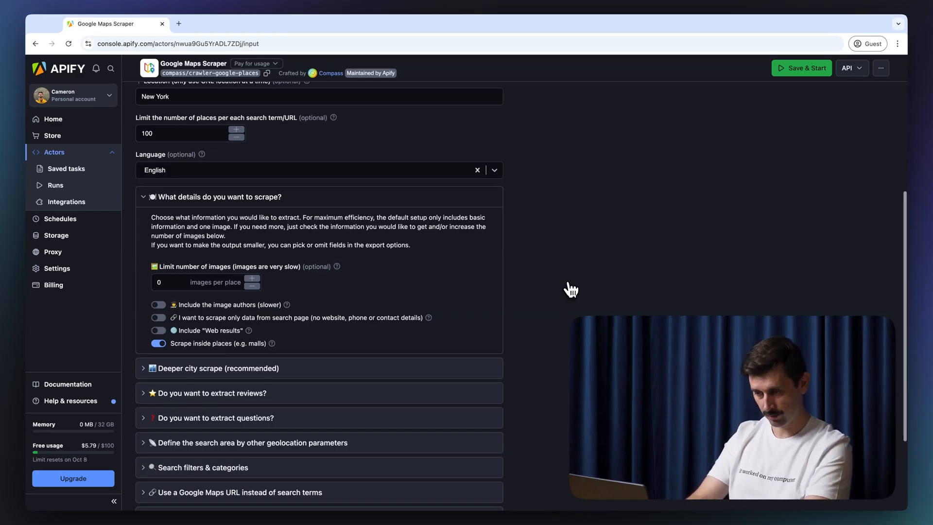
pyautogui.scroll(-1, 571, 290)
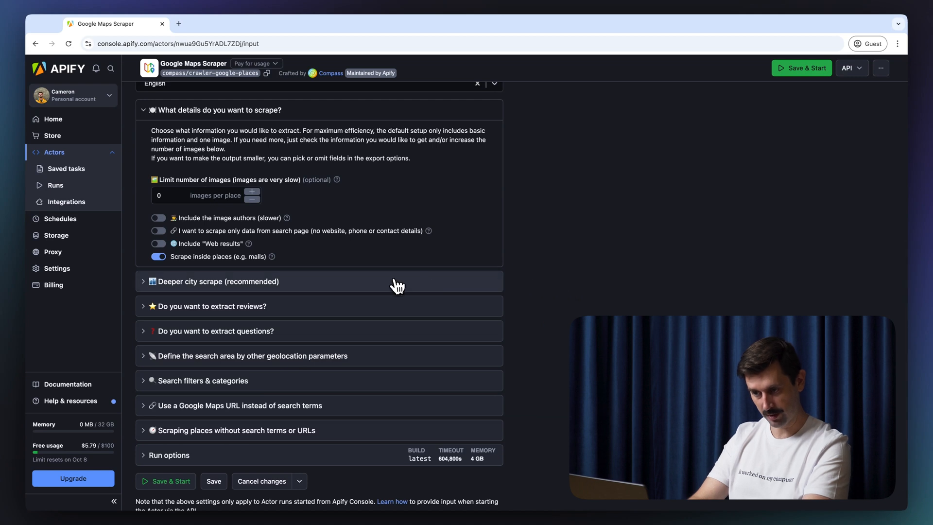
pyautogui.click(396, 286)
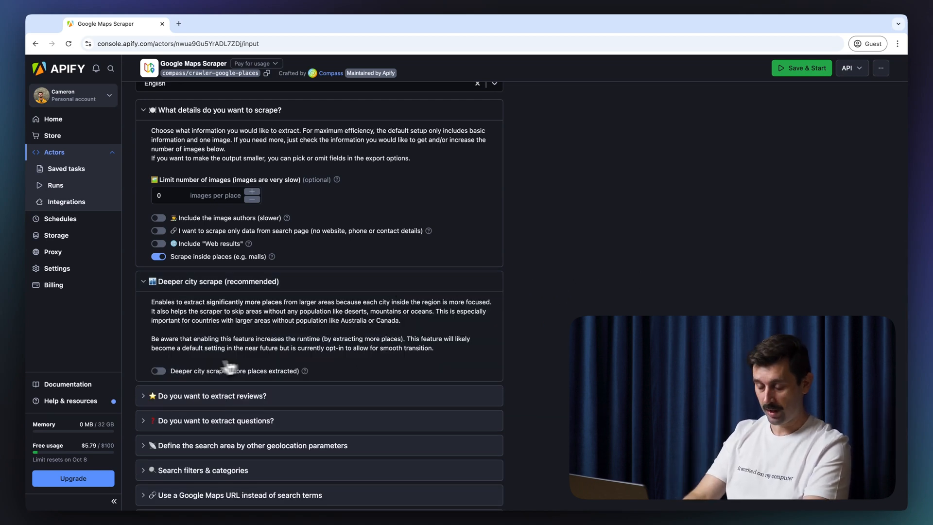
pyautogui.click(163, 372)
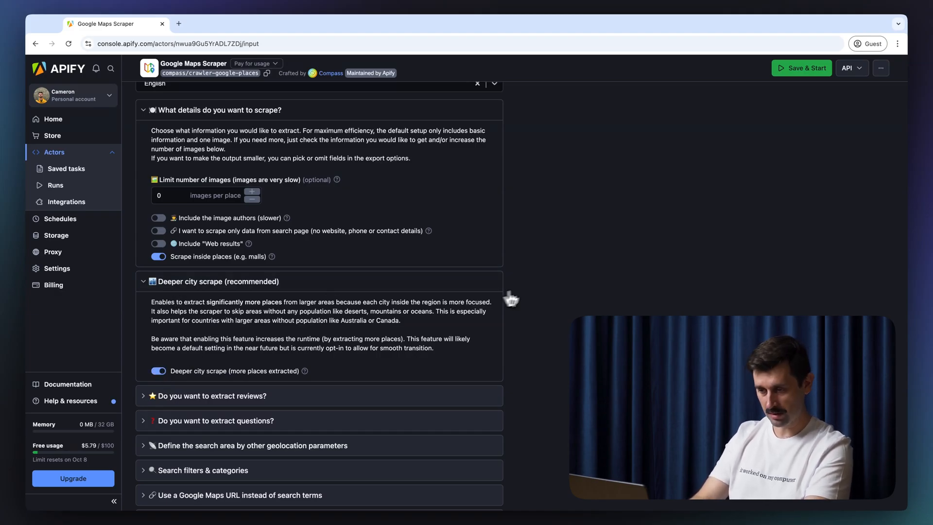
pyautogui.scroll(-5, 534, 293)
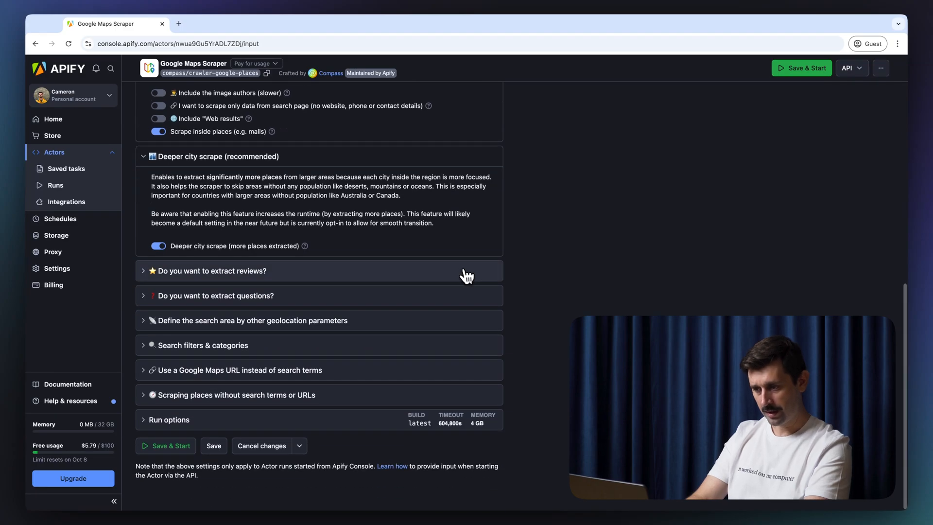
pyautogui.click(478, 272)
pyautogui.scroll(-4, 522, 243)
# Step: Limit reviews to 100 per place, only those newer than 2024-09-01
pyautogui.scroll(-1, 519, 225)
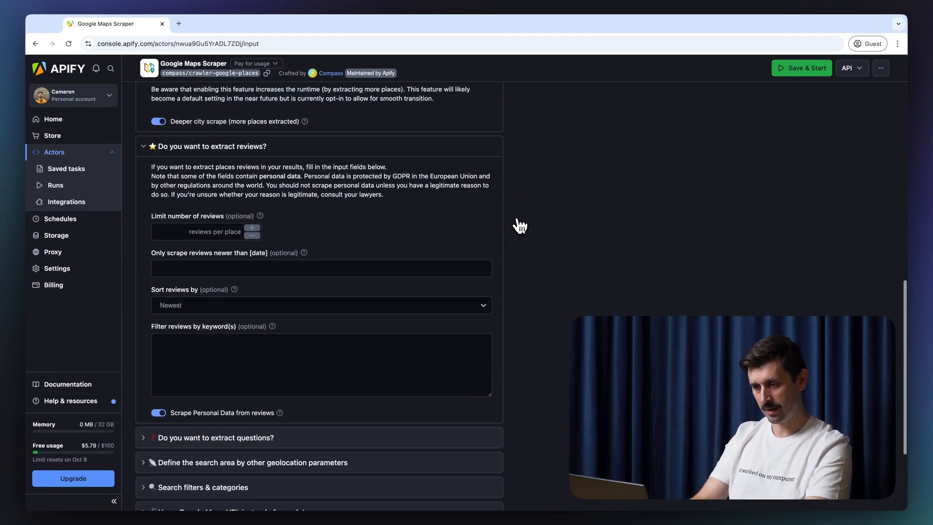
pyautogui.click(157, 236)
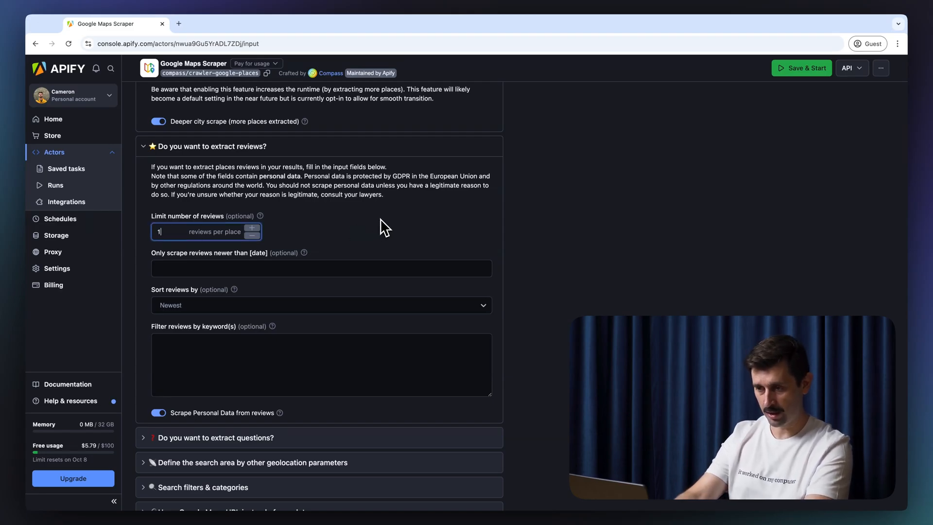
pyautogui.click(466, 230)
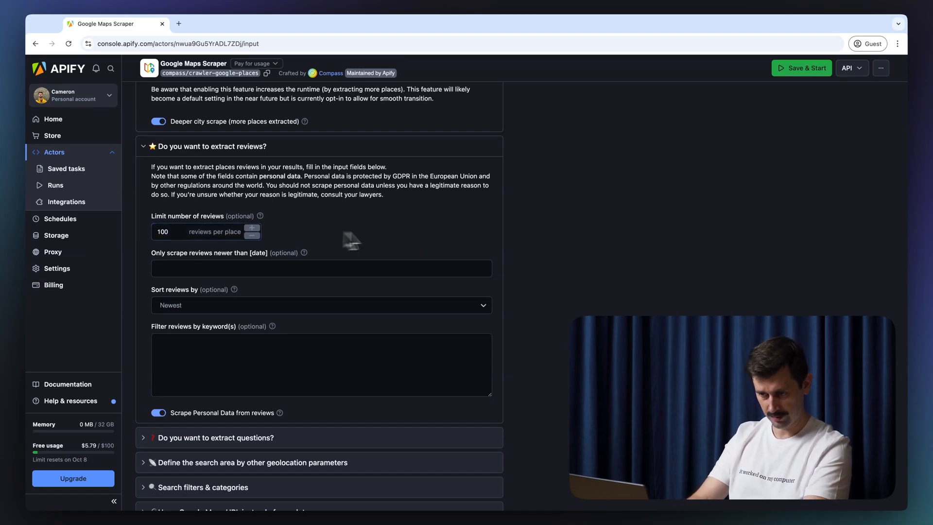
pyautogui.scroll(-1, 574, 224)
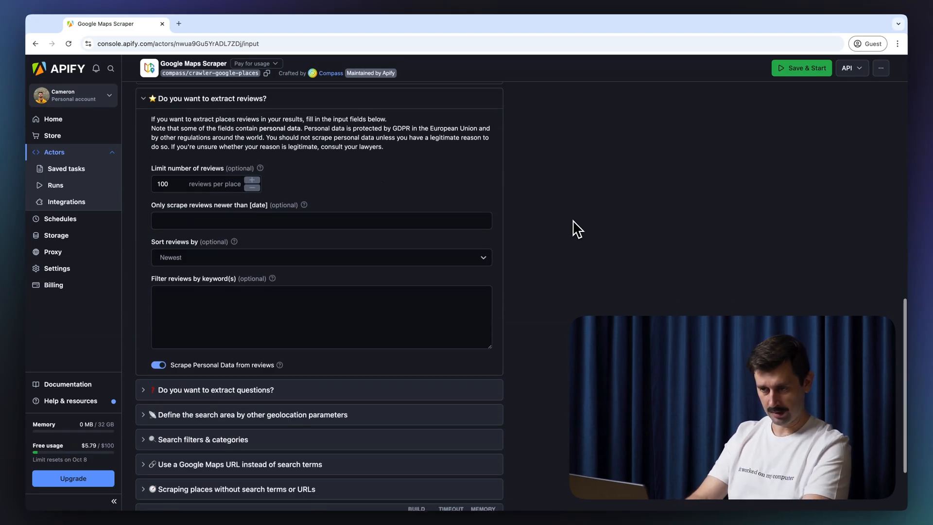
pyautogui.click(484, 217)
pyautogui.click(171, 291)
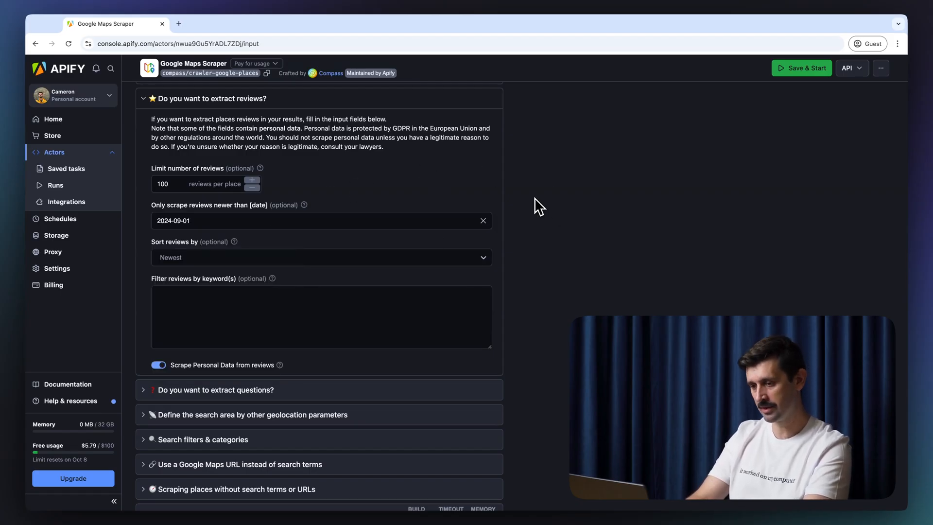
# Step: Look over the review keyword filter, question extraction and geolocation search-area options
pyautogui.scroll(-2, 535, 198)
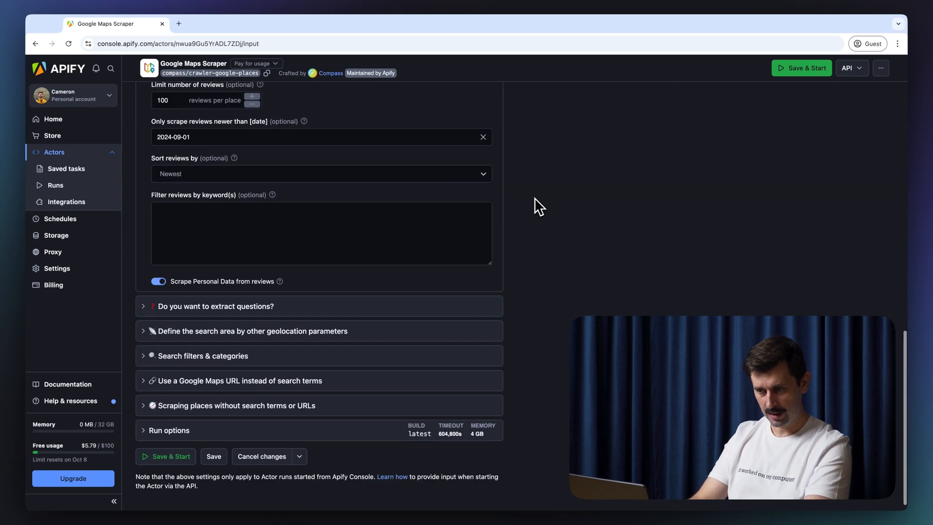
pyautogui.scroll(-1, 535, 197)
pyautogui.click(377, 235)
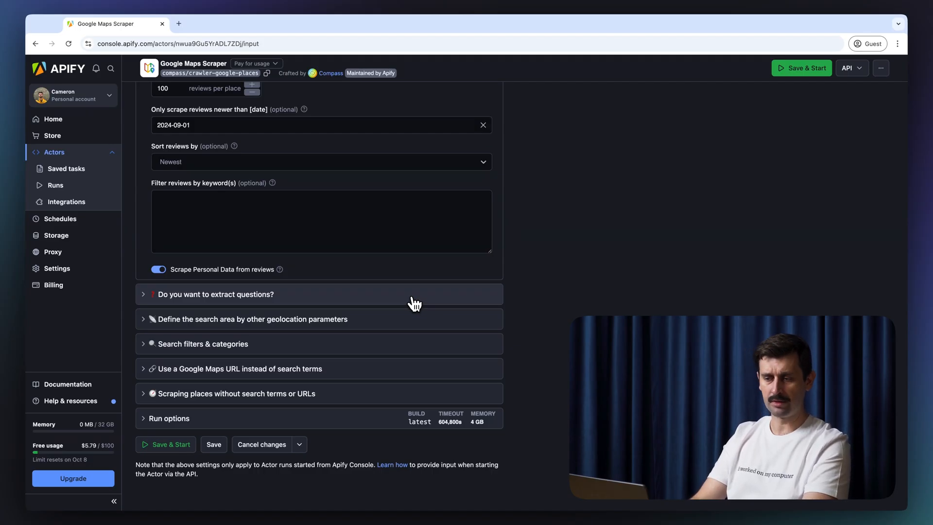
pyautogui.click(415, 304)
pyautogui.click(415, 304)
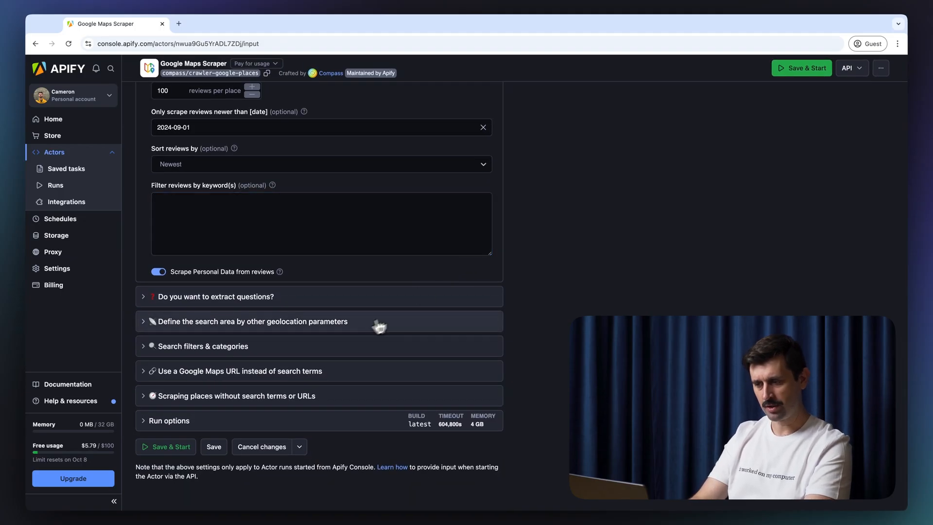
pyautogui.click(379, 320)
# Step: Go through the City, State and custom search area fields, leaving every geolocation parameter empty
pyautogui.scroll(-3, 479, 302)
pyautogui.scroll(-4, 481, 307)
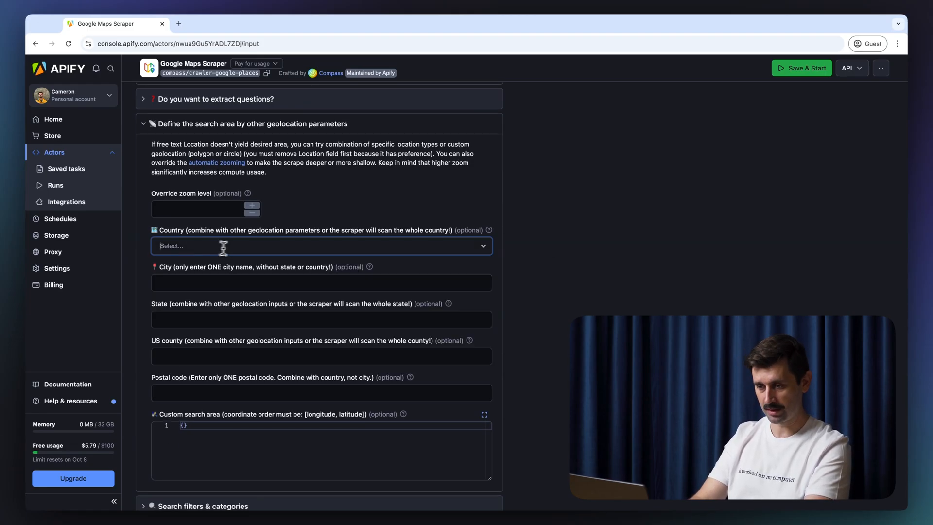
pyautogui.click(260, 287)
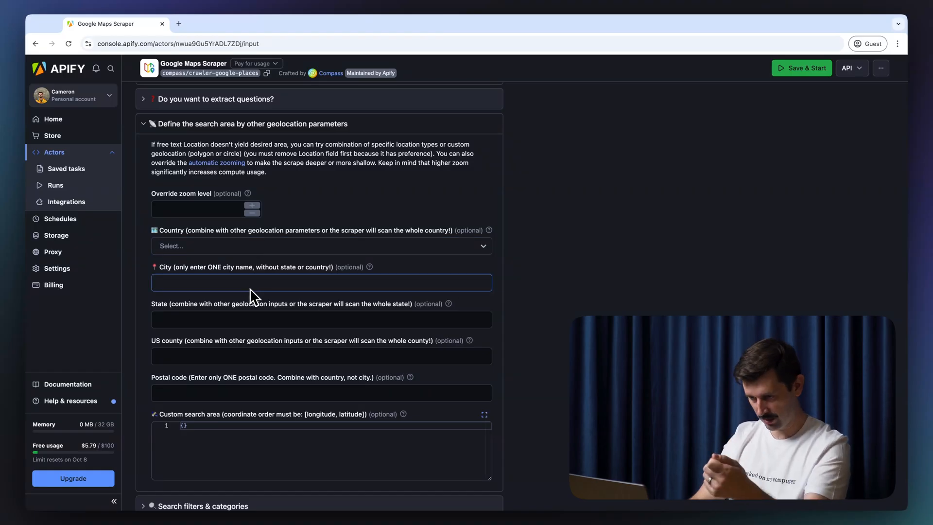
pyautogui.click(205, 317)
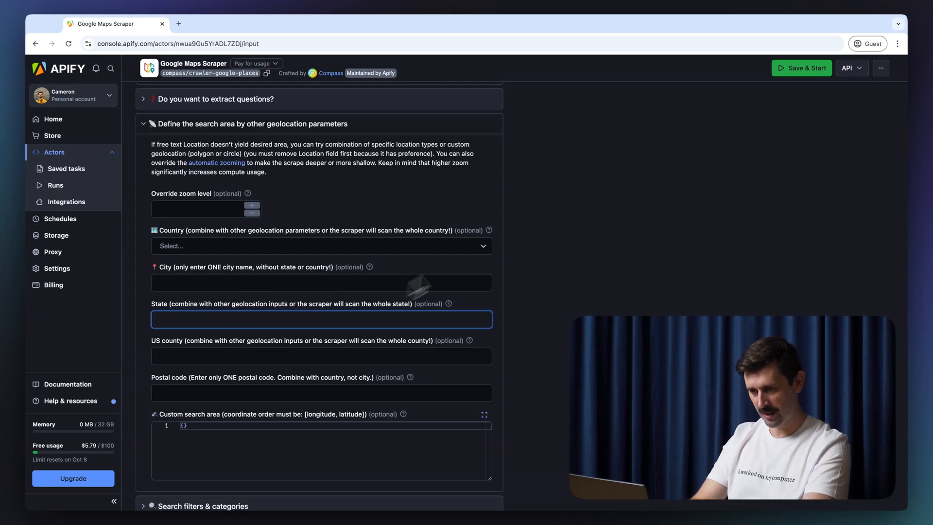
pyautogui.scroll(-4, 594, 241)
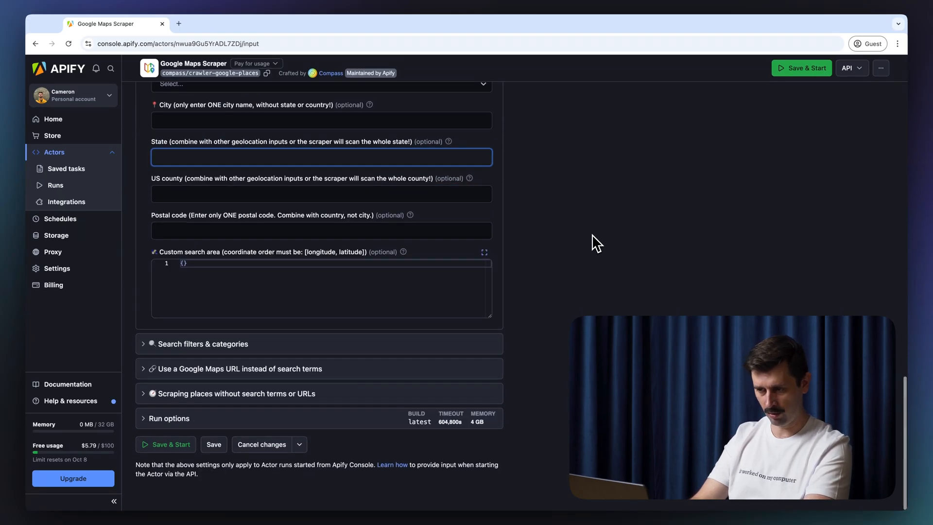
pyautogui.click(321, 287)
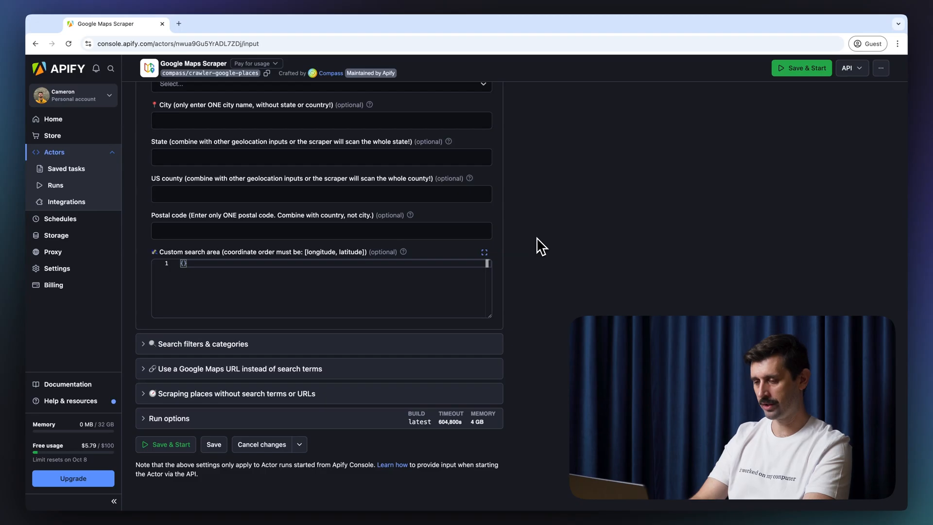
# Step: Add 'pizza restaurant' as the only selected place category in Search filters & categories
pyautogui.click(296, 351)
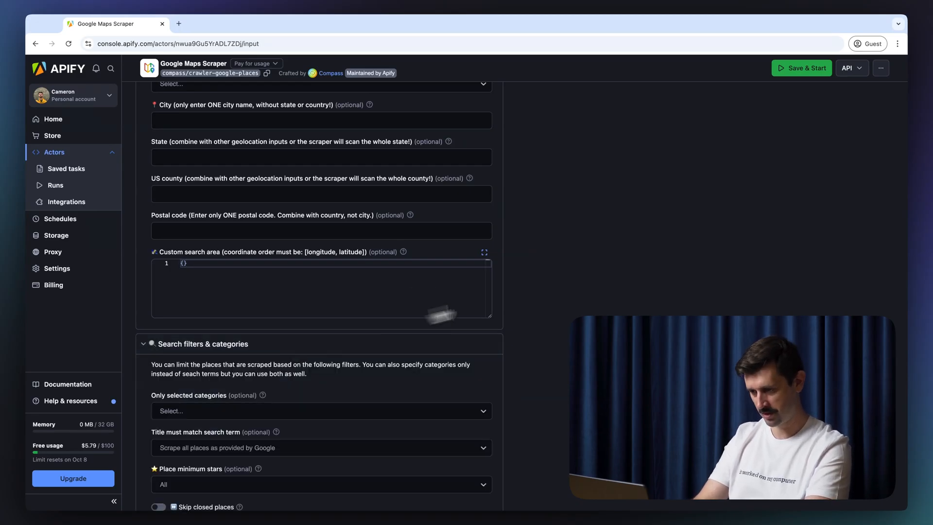
pyautogui.scroll(-4, 559, 174)
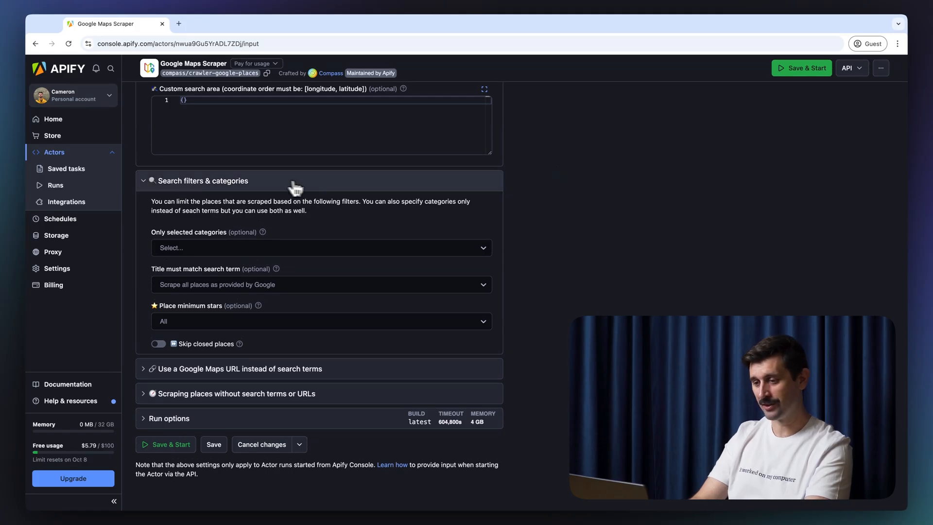
pyautogui.click(476, 250)
pyautogui.click(406, 251)
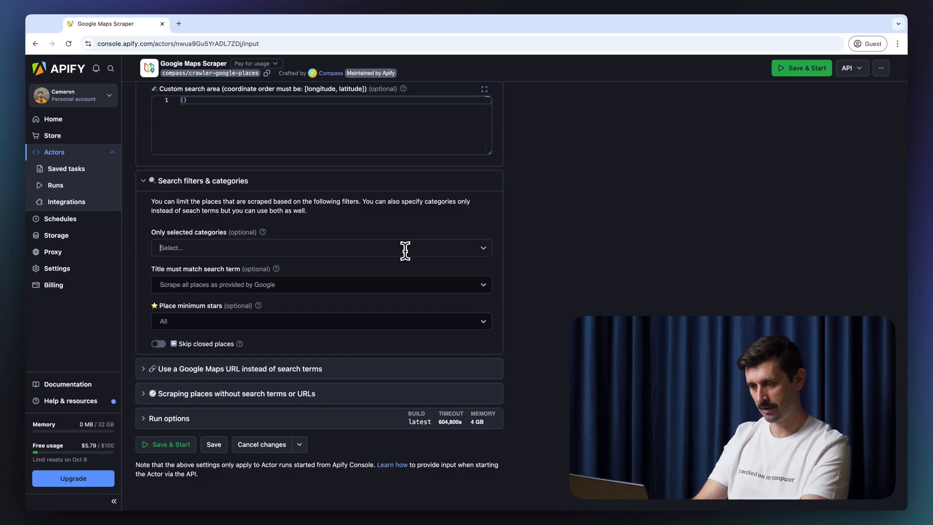
pyautogui.click(405, 251)
pyautogui.write('pizza')
pyautogui.click(269, 290)
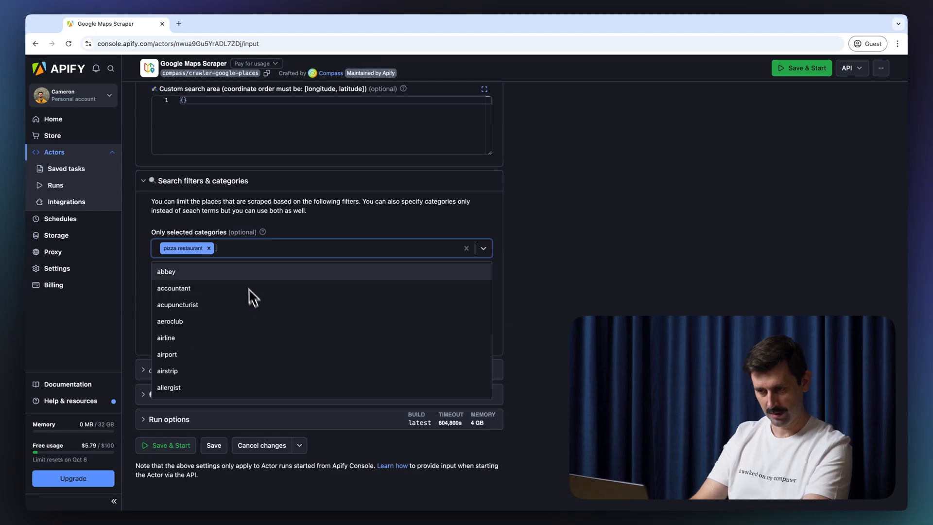
pyautogui.click(391, 227)
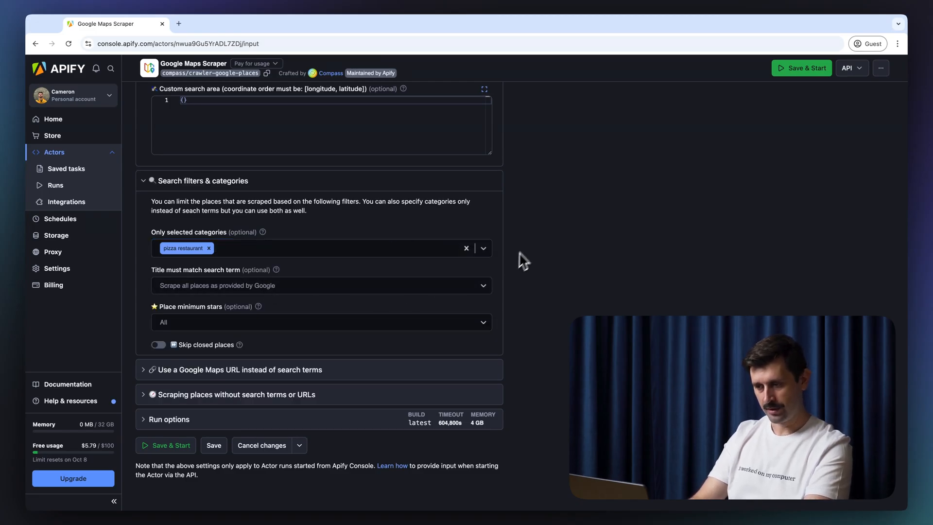
# Step: Leave title matching unchanged and minimum stars at All, and switch on Skip closed places
pyautogui.click(459, 286)
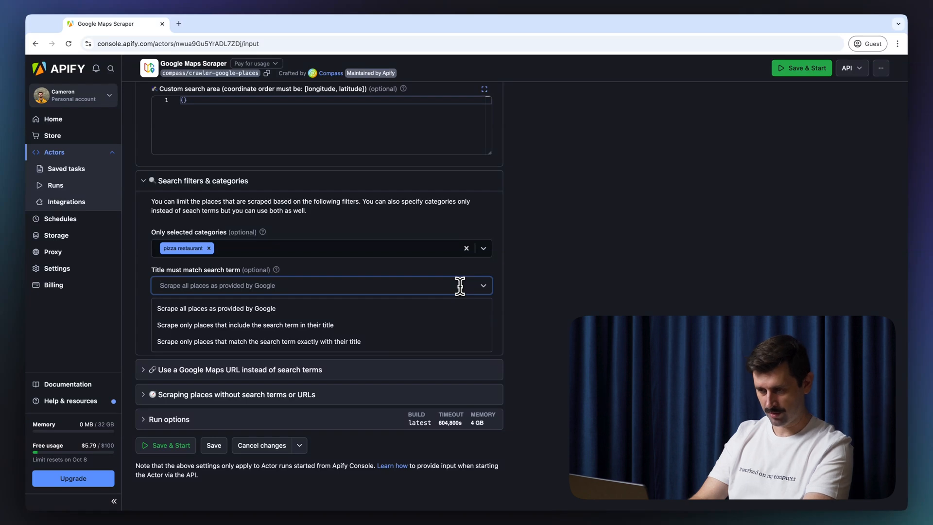
pyautogui.click(460, 286)
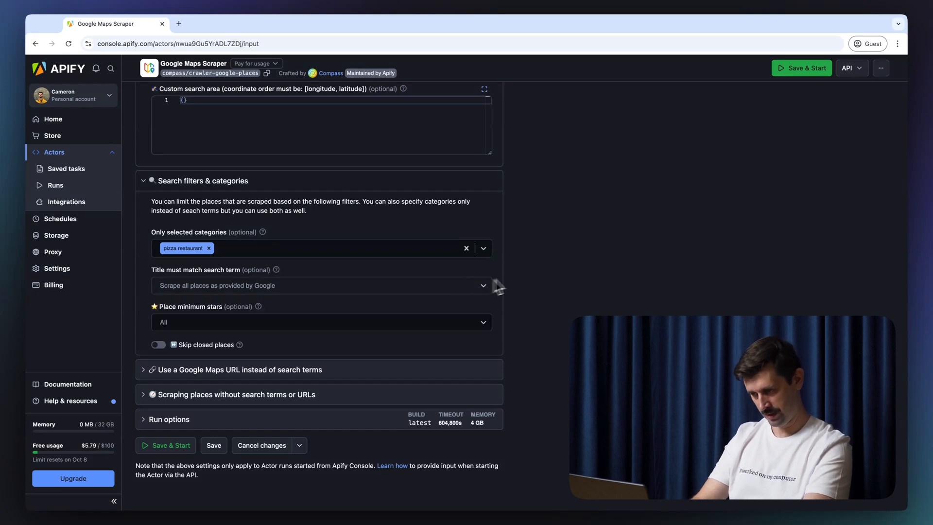
pyautogui.scroll(-1, 508, 250)
pyautogui.click(446, 320)
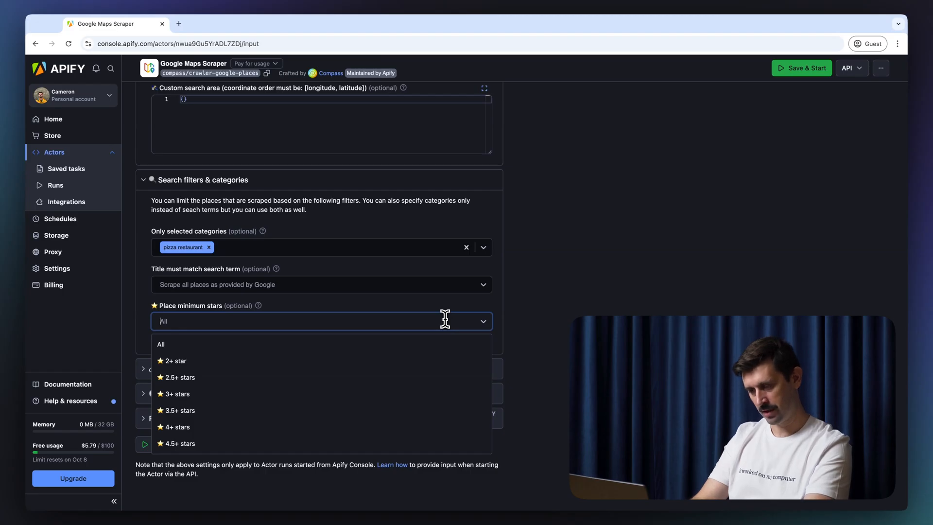
pyautogui.click(445, 319)
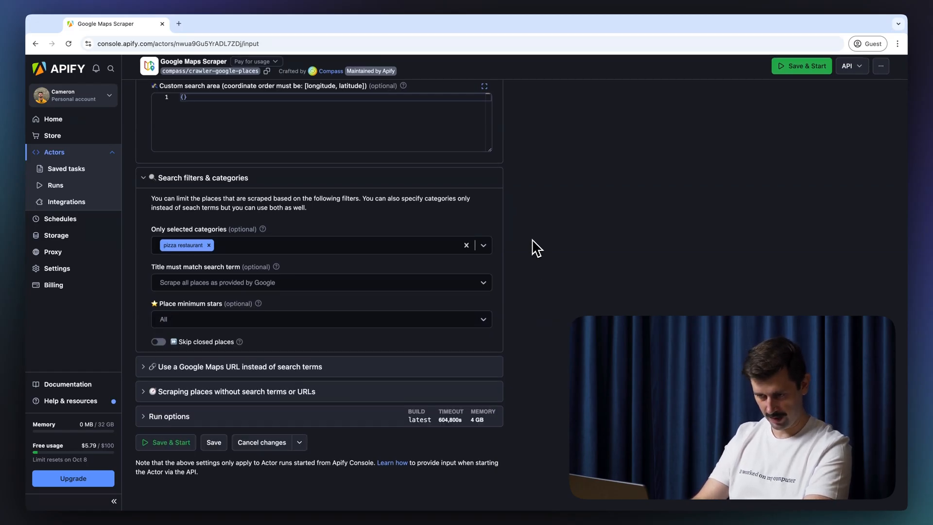
pyautogui.click(158, 344)
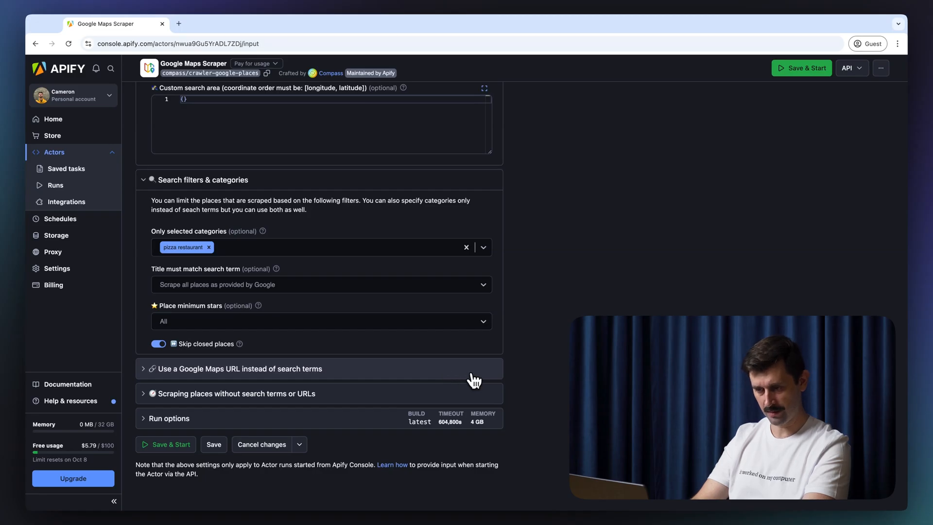
# Step: Collapse the URL and no-search-term sections and reveal Run options: build latest, 604800 s timeout, 4096 MB memory
pyautogui.click(210, 370)
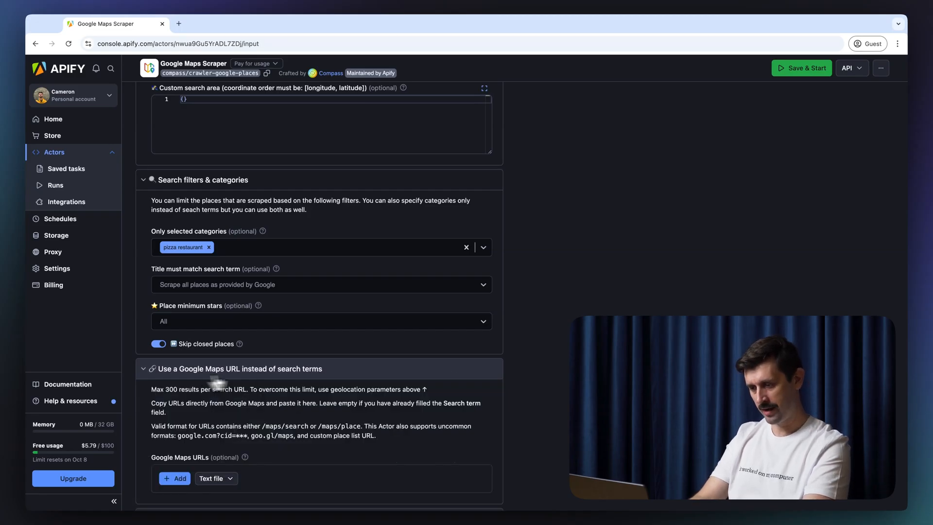
pyautogui.scroll(-3, 525, 315)
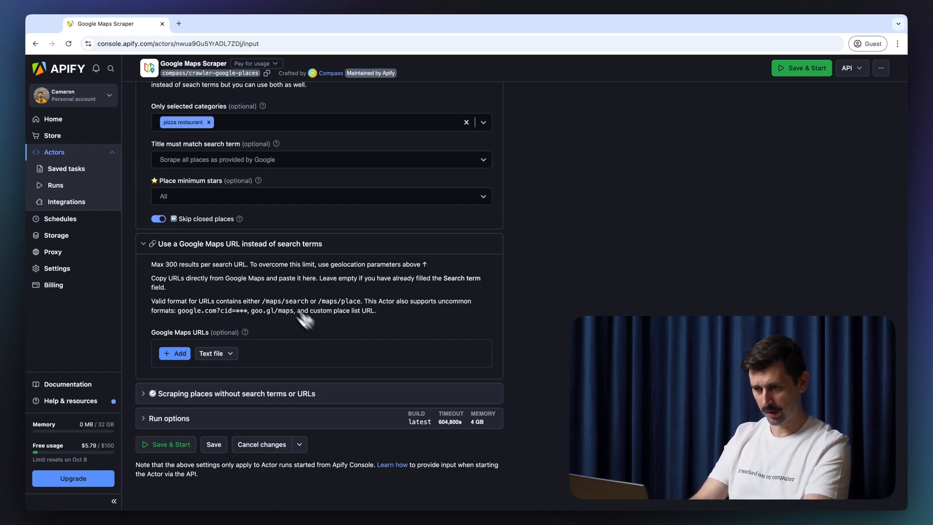
pyautogui.click(339, 253)
pyautogui.click(306, 394)
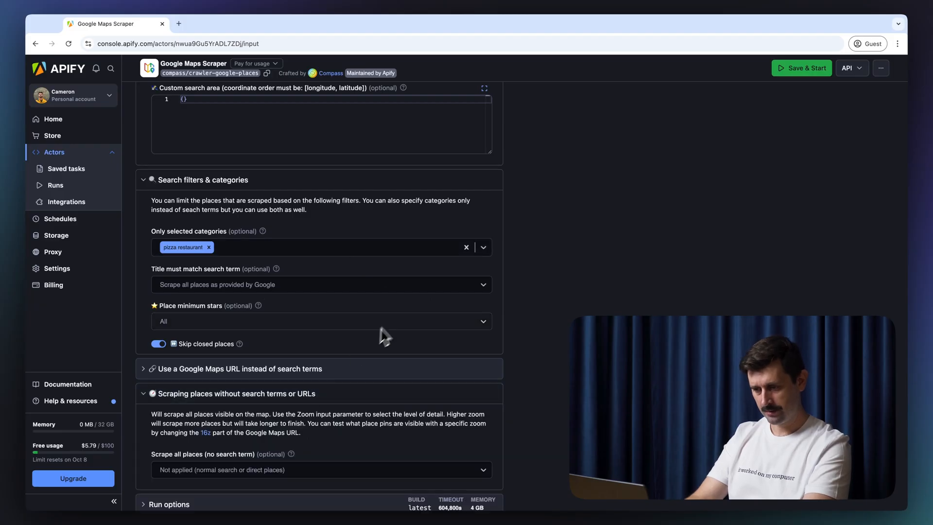
pyautogui.click(370, 394)
pyautogui.click(370, 394)
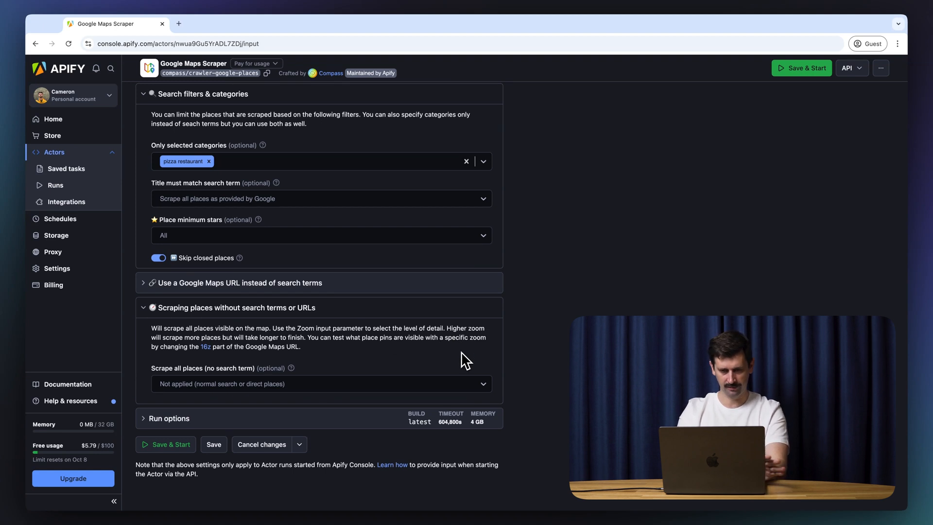
pyautogui.click(347, 314)
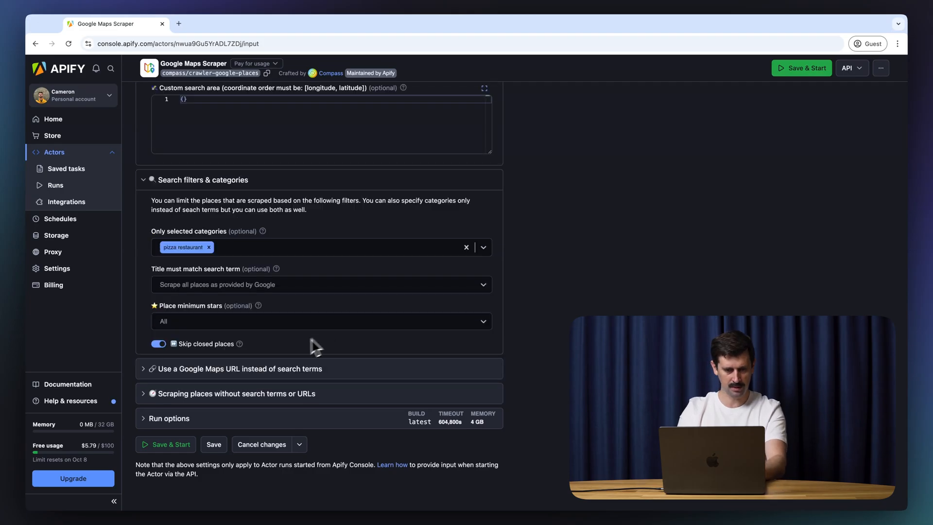
pyautogui.click(315, 424)
pyautogui.scroll(-3, 316, 418)
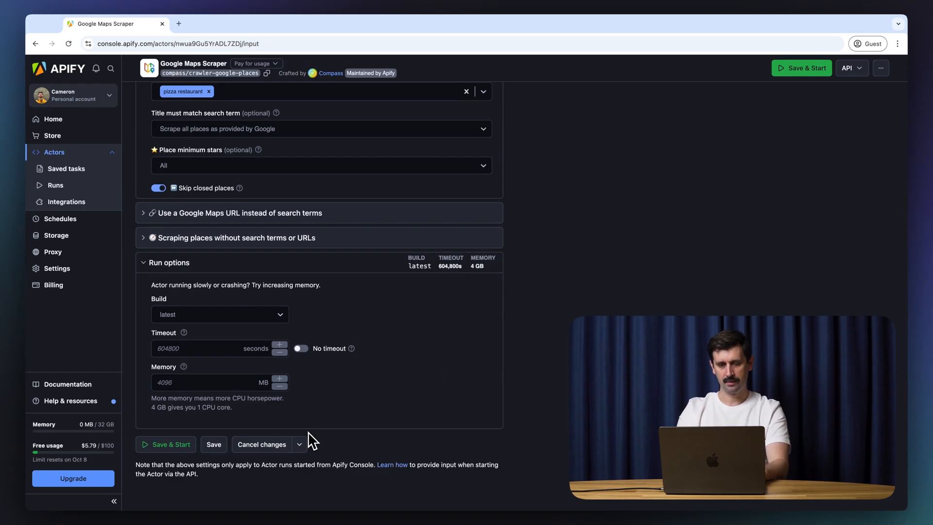
# Step: Leave the memory setting as is, collapse Run options and save the scraper input
pyautogui.moveTo(185, 337)
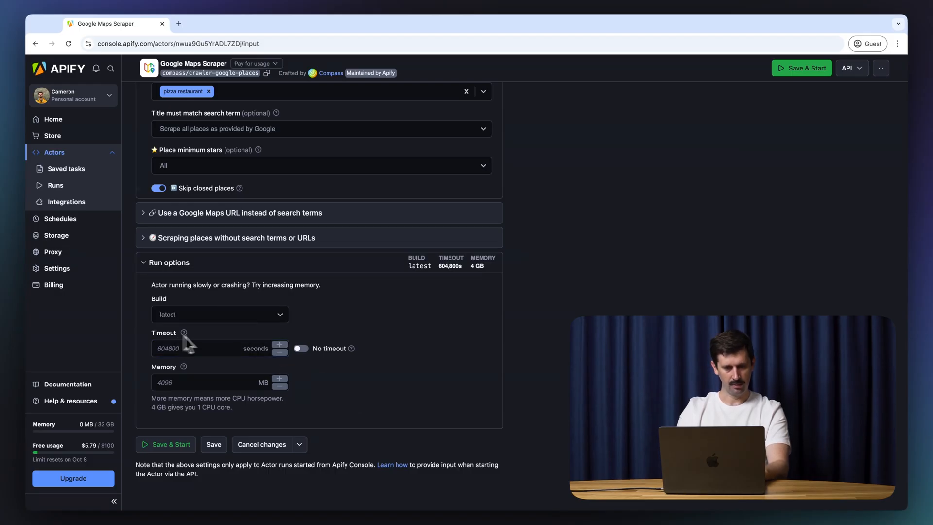
pyautogui.click(205, 384)
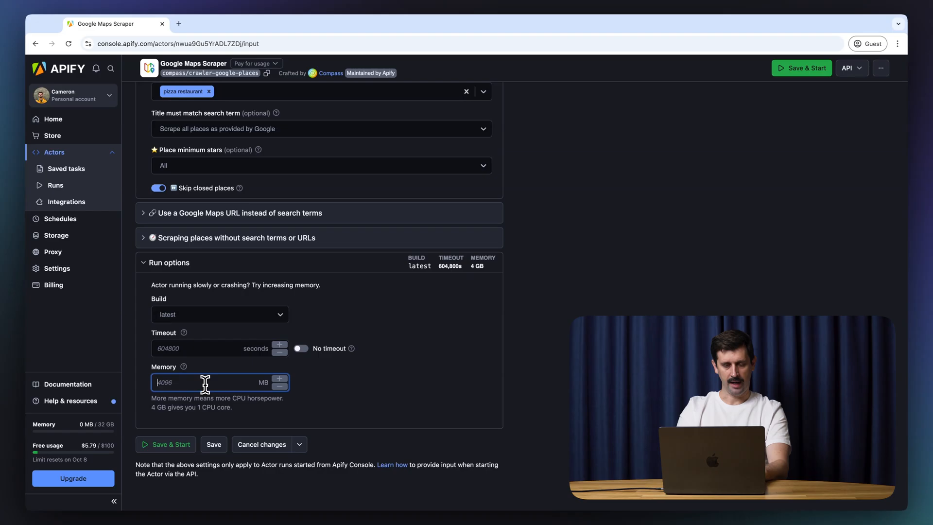
pyautogui.click(335, 387)
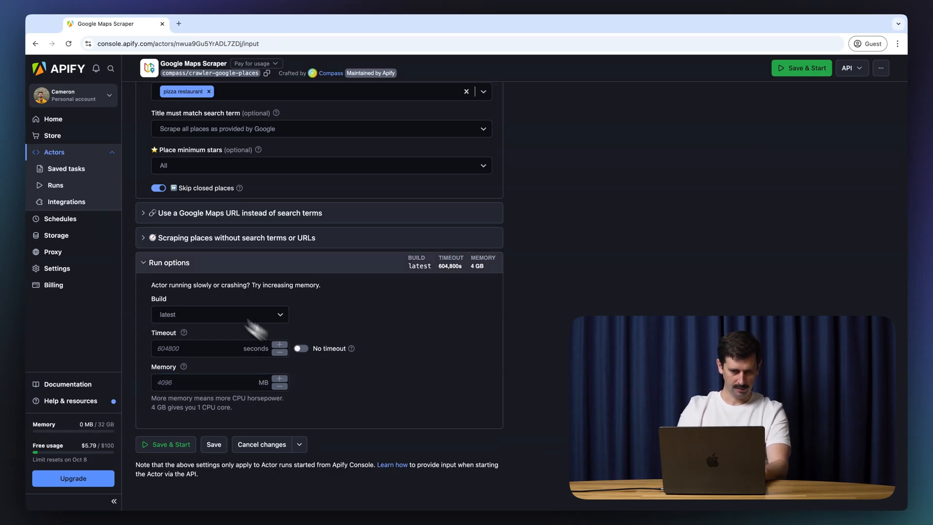
pyautogui.click(175, 269)
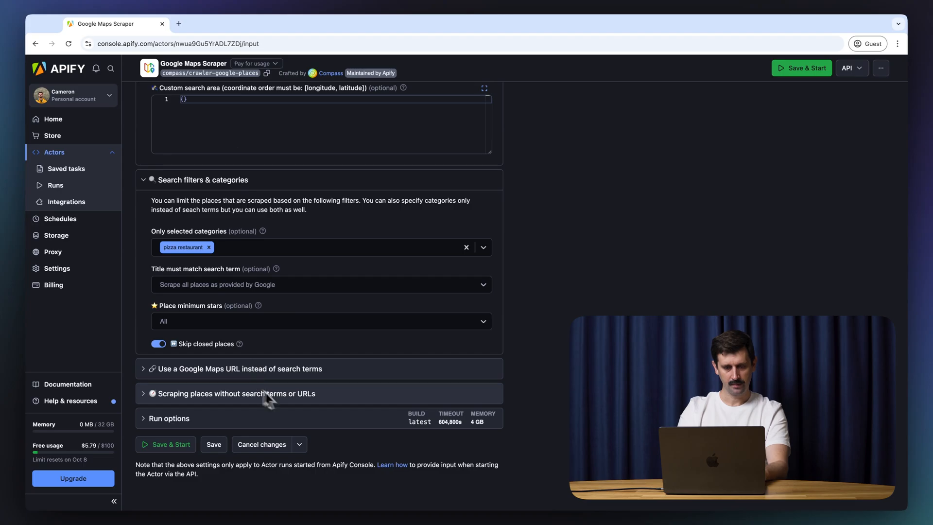
pyautogui.click(213, 444)
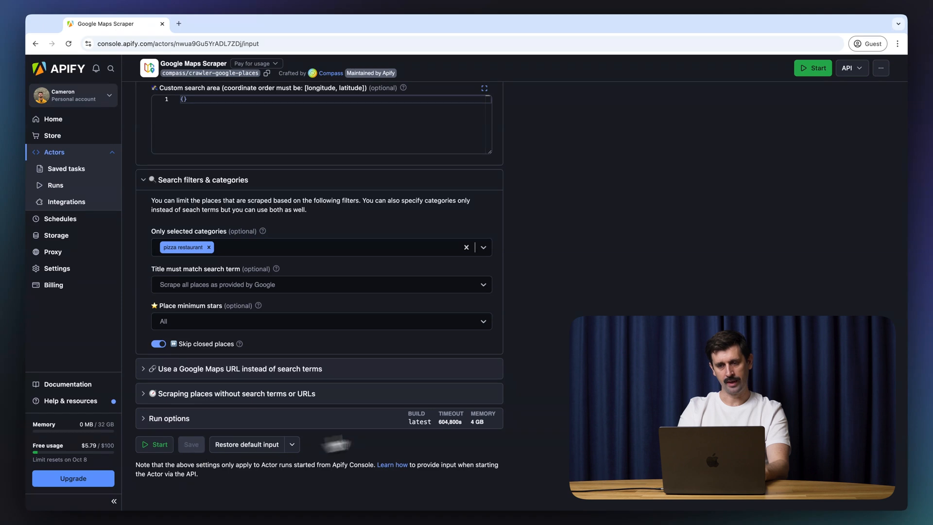
# Step: Return to the top of the actor page and start a new task with Create task
pyautogui.scroll(15, 546, 315)
pyautogui.scroll(10, 546, 315)
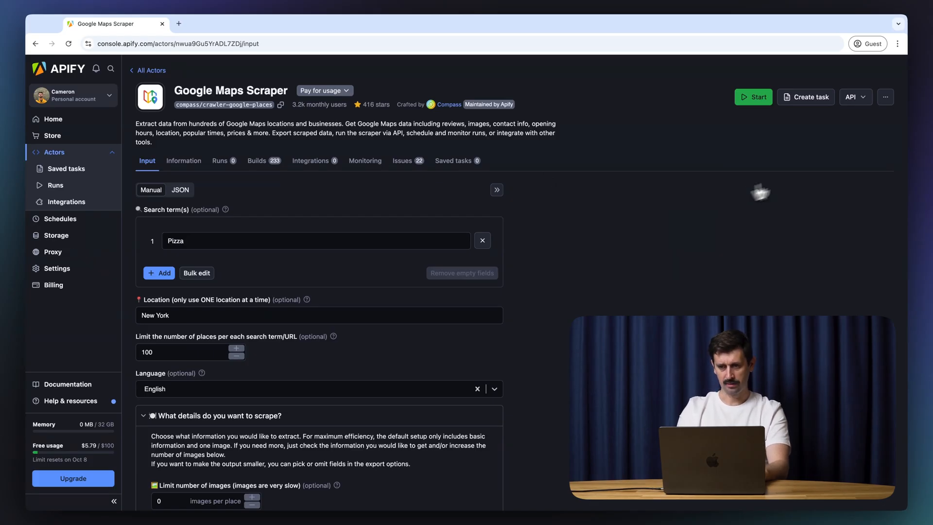
pyautogui.click(813, 100)
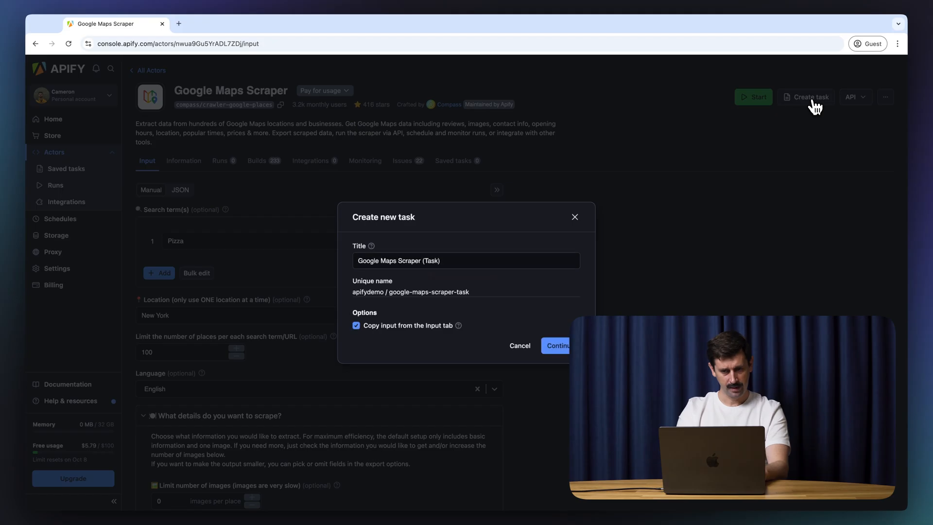
# Step: Retitle the new task 'Google Maps Scraper - Pizza Demo' and create it
pyautogui.click(483, 262)
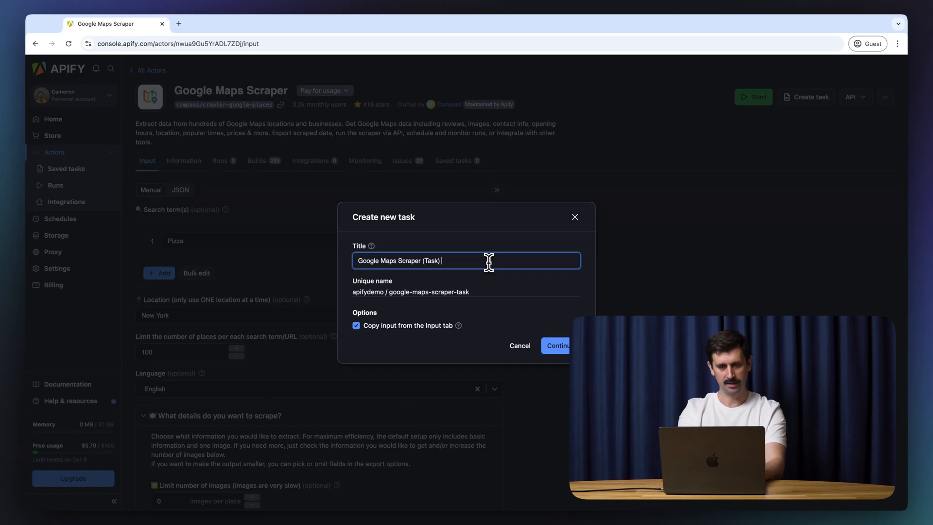
pyautogui.press('BackSpace')
pyautogui.press('BackSpace')
pyautogui.press('BackSpace')
pyautogui.press('BackSpace')
pyautogui.press('BackSpace')
pyautogui.press('BackSpace')
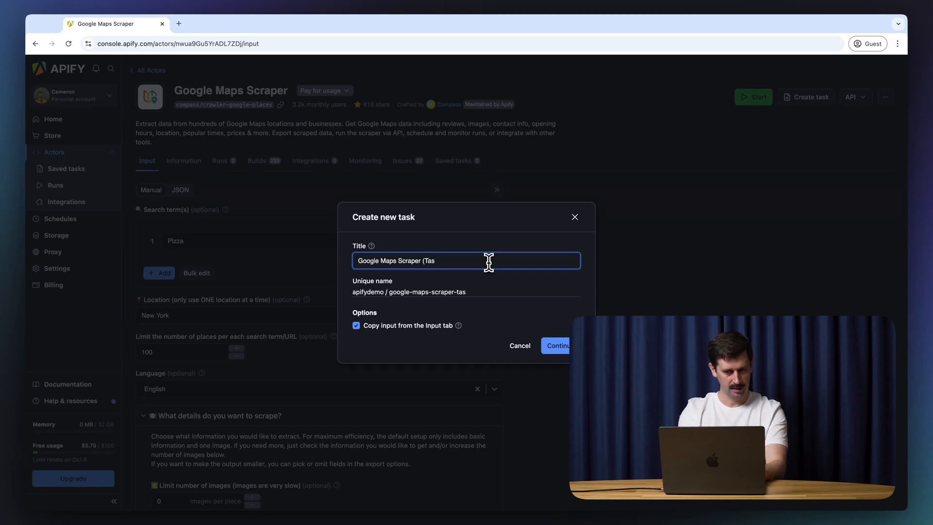
pyautogui.press('BackSpace')
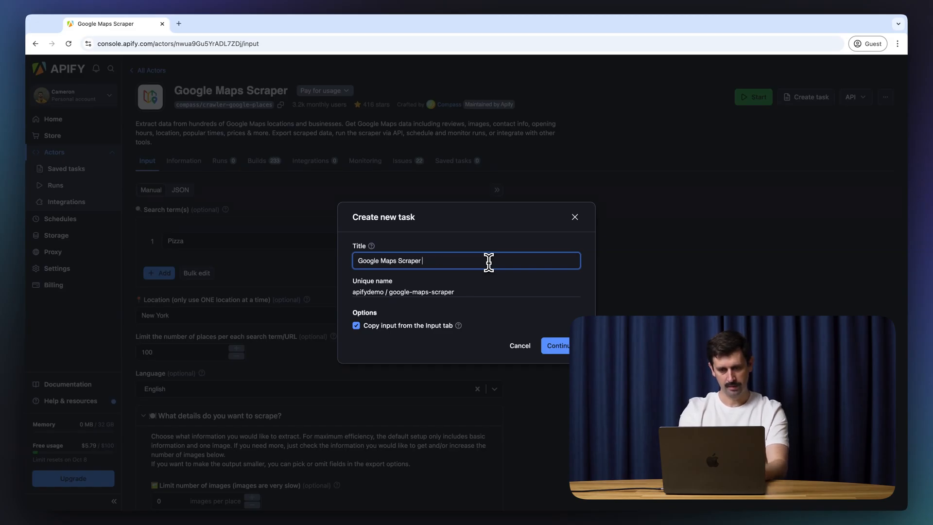
pyautogui.write('- Pizza')
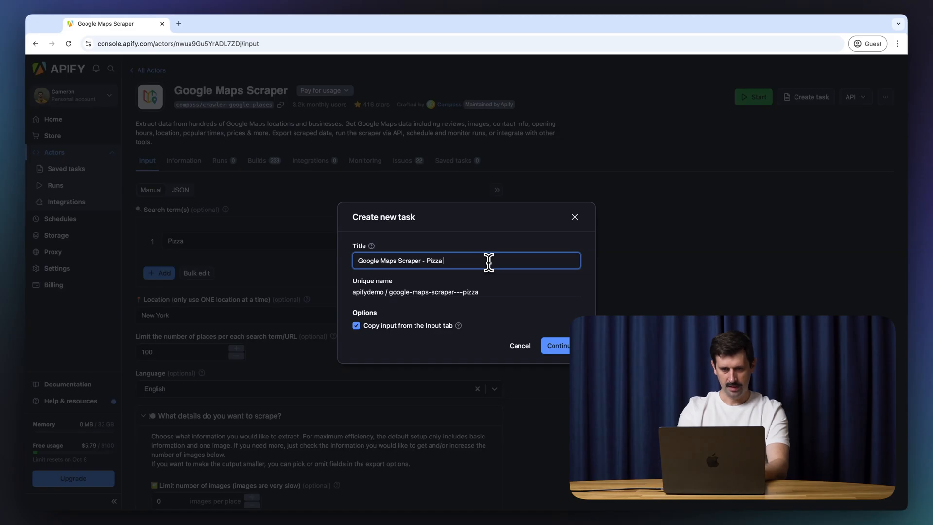
pyautogui.write(' Demo')
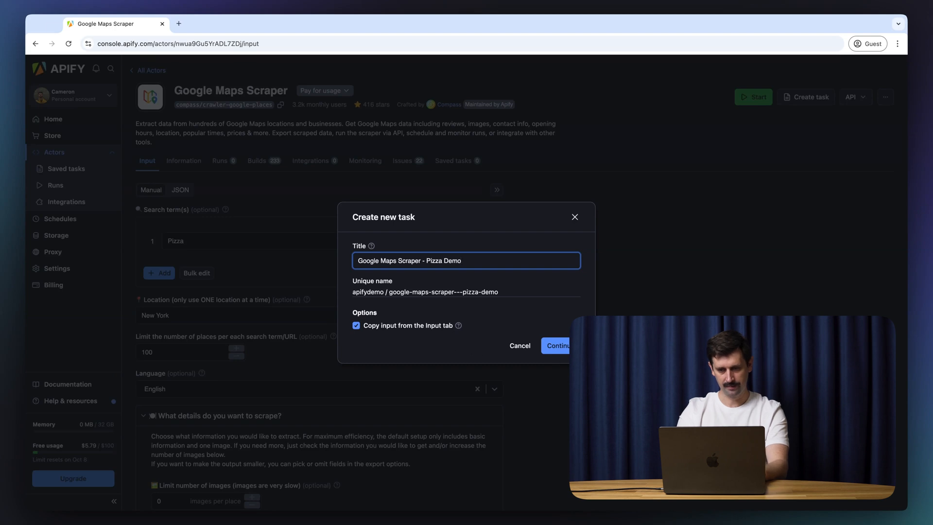
pyautogui.click(564, 347)
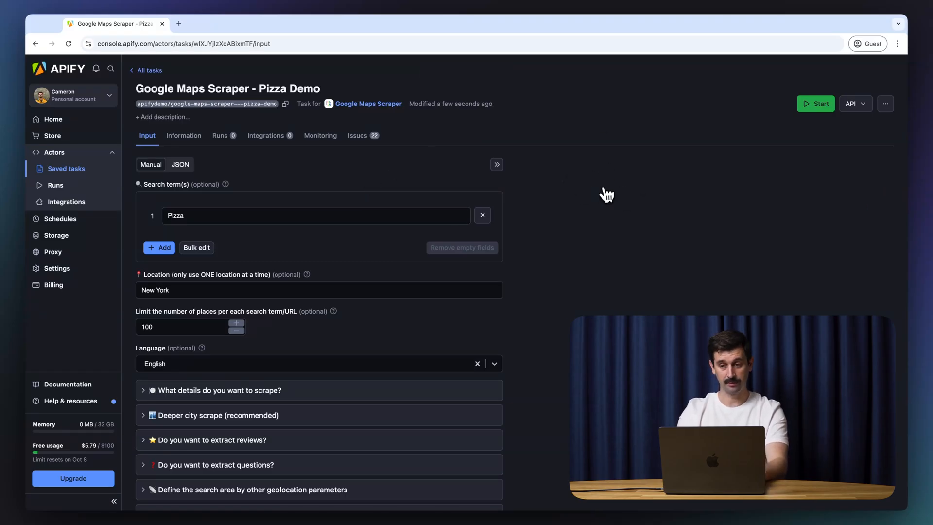
# Step: Schedule the task monthly, described as 'Review data gathered monthly about pizza places in the NYC area.'
pyautogui.click(886, 105)
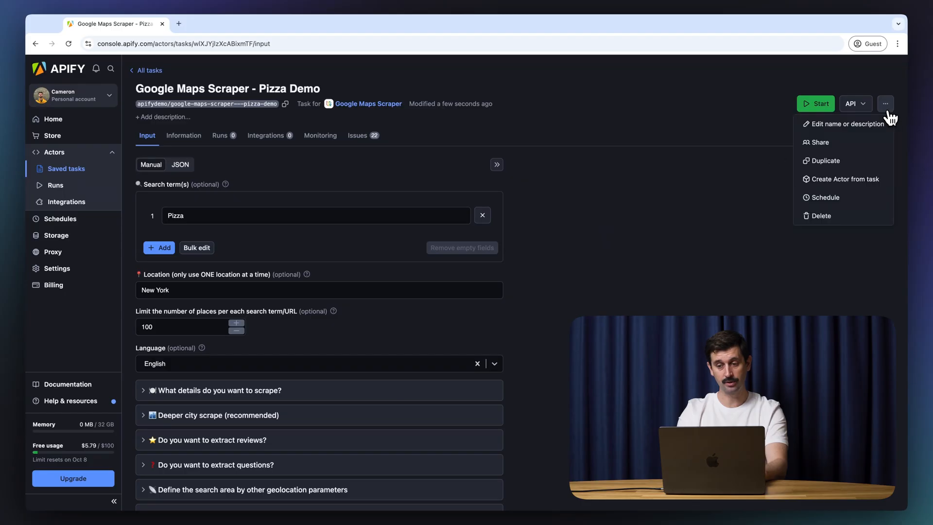
pyautogui.click(843, 206)
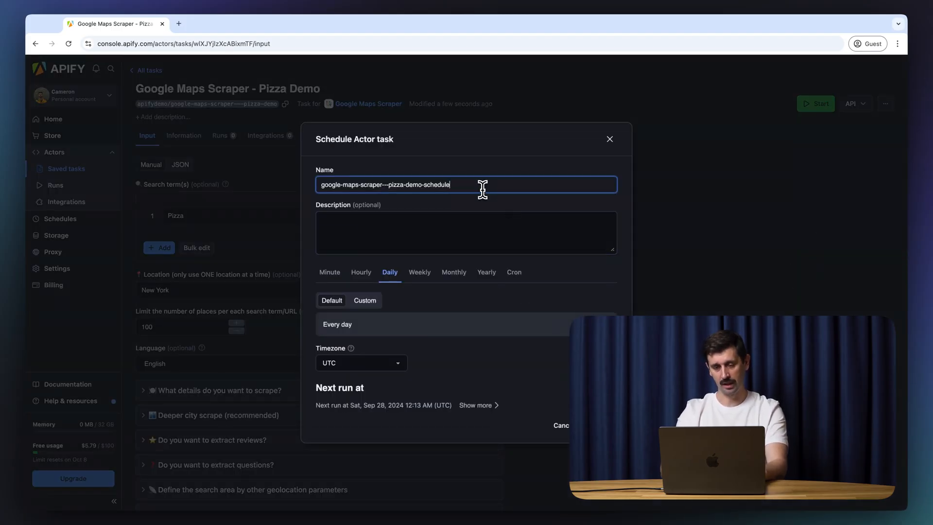
pyautogui.click(448, 276)
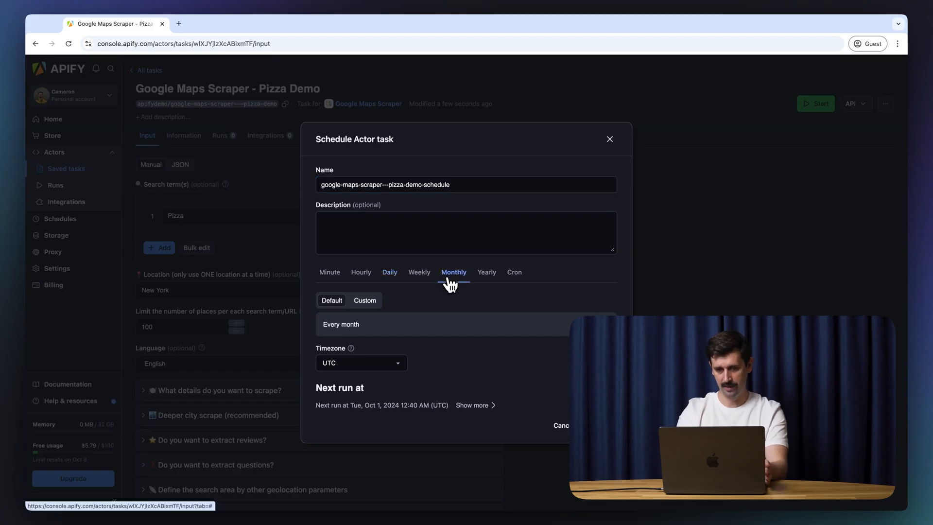
pyautogui.click(433, 246)
pyautogui.write('Review data gat')
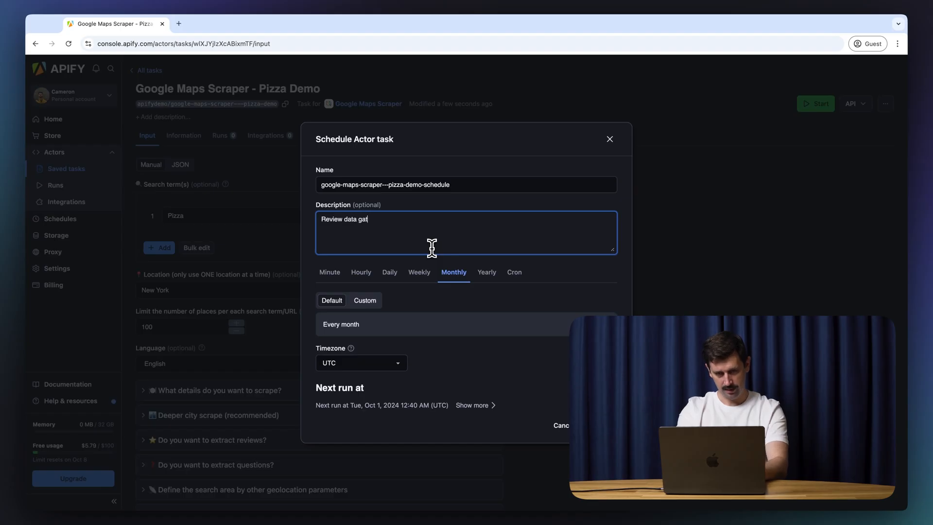
pyautogui.write('hered monthly about pizza res')
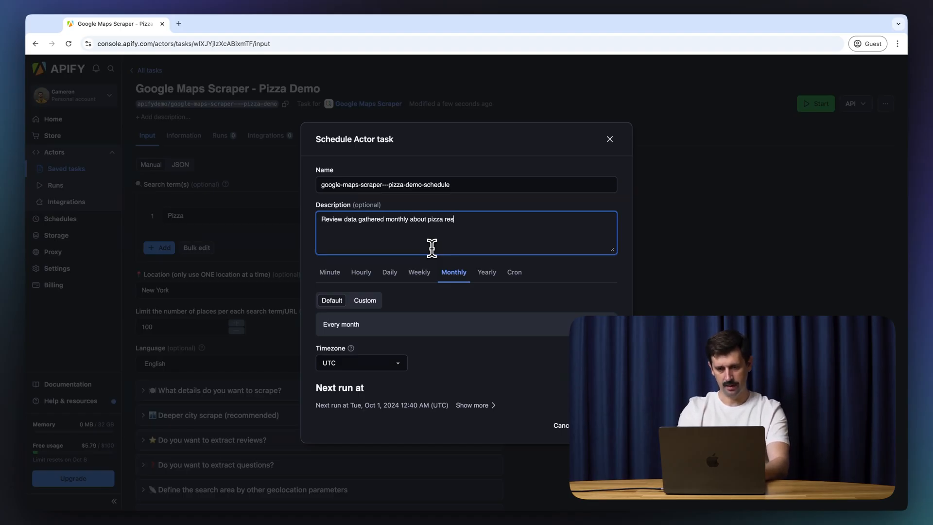
pyautogui.press('BackSpace')
pyautogui.press('BackSpace')
pyautogui.press('BackSpace')
pyautogui.write('places ')
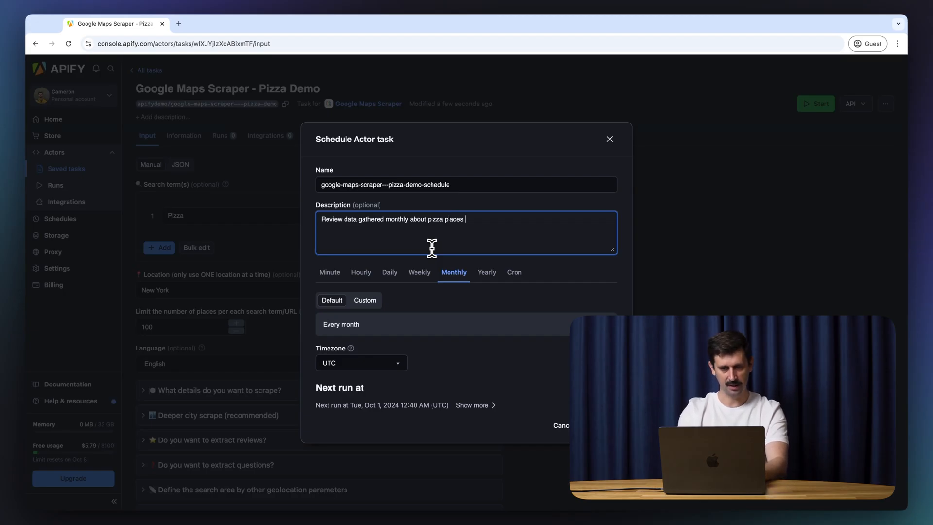
pyautogui.write('in the ')
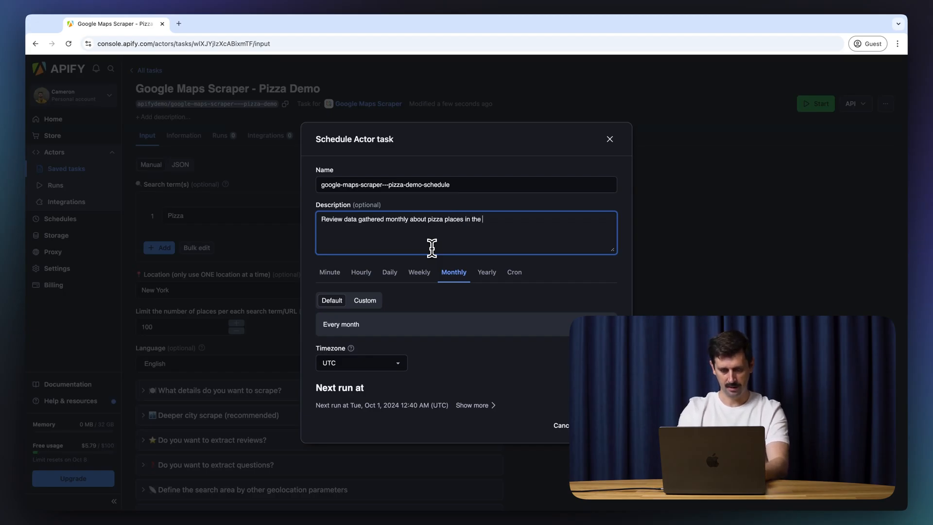
pyautogui.write('NYC area.')
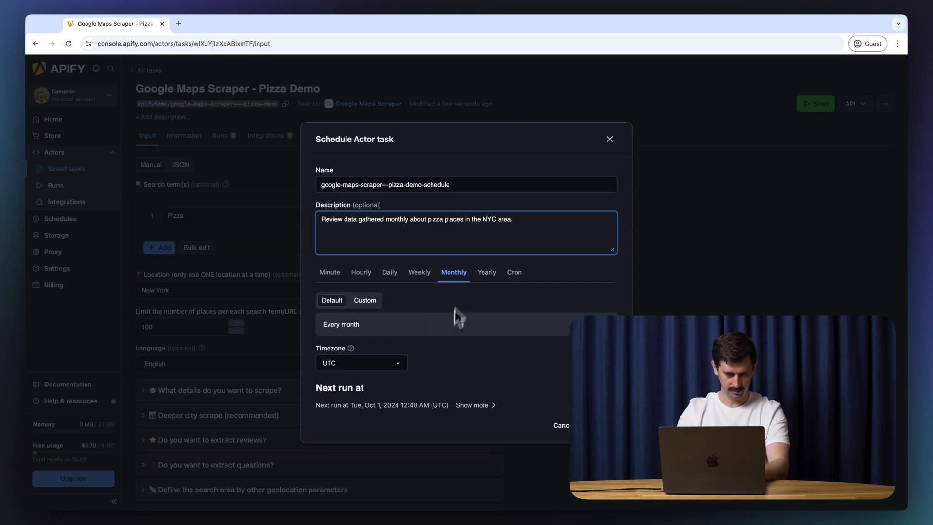
pyautogui.click(377, 322)
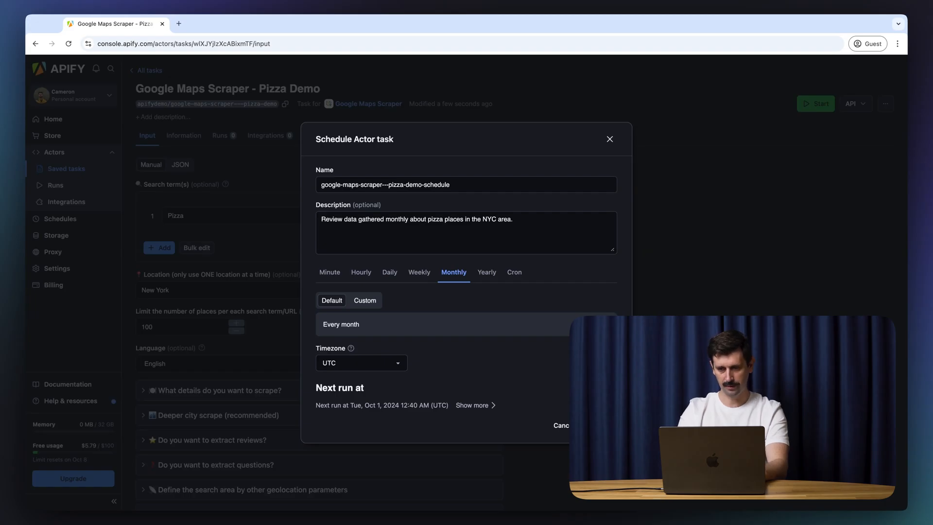
pyautogui.click(595, 426)
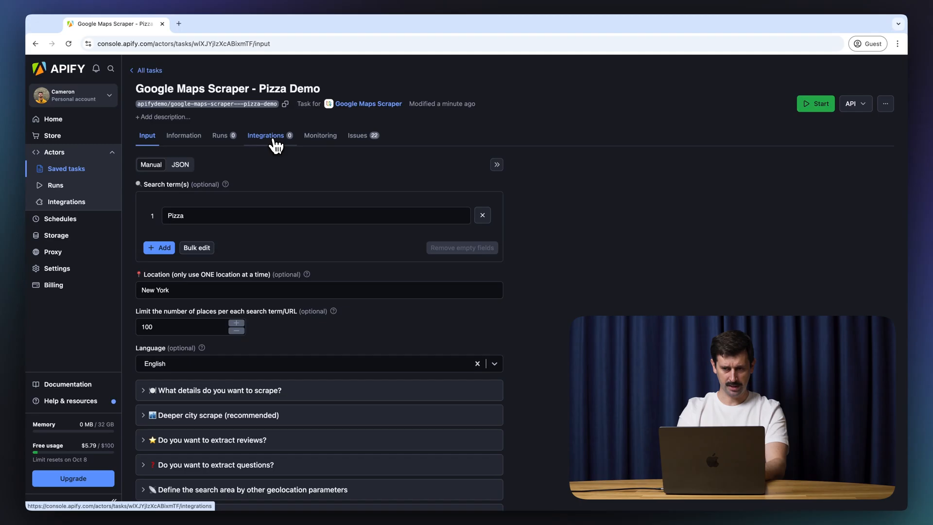
# Step: In the task's Integrations, pick the AI Text Analyzer for Google Reviews integration
pyautogui.click(275, 141)
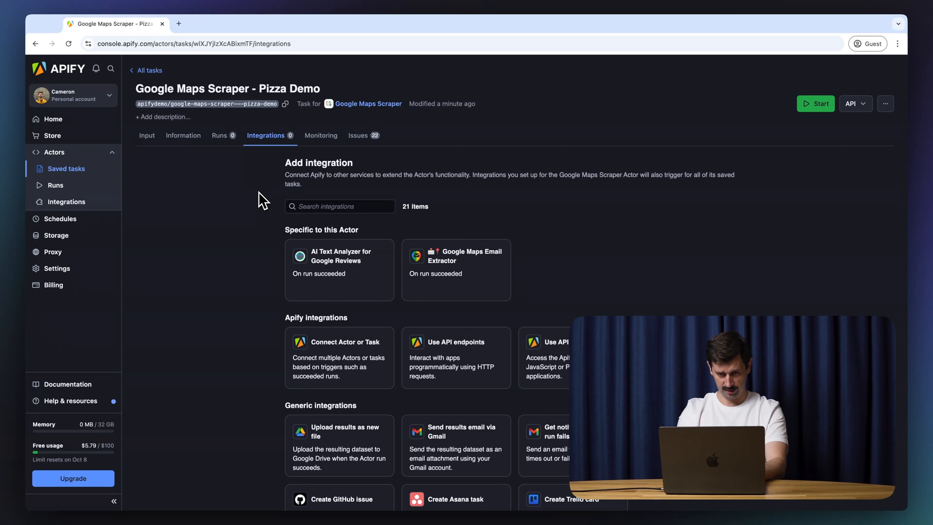
pyautogui.scroll(-1, 258, 192)
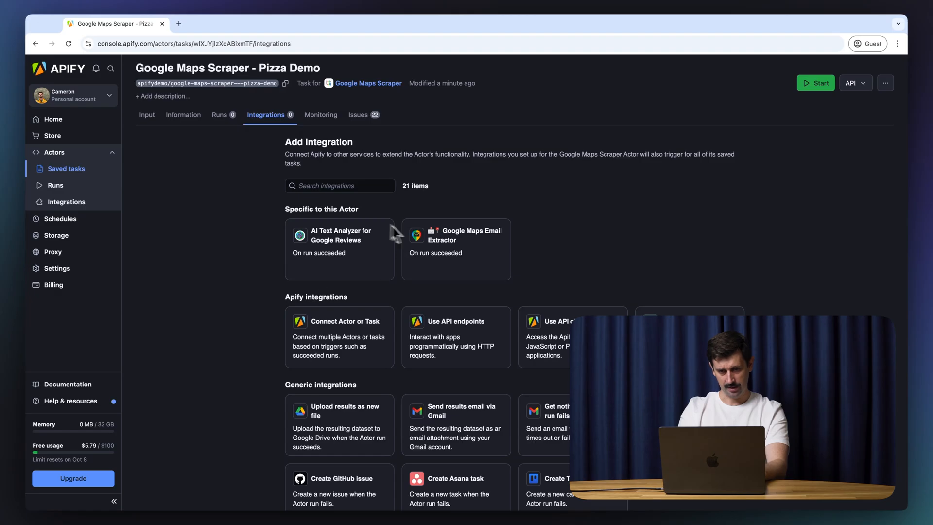
pyautogui.click(321, 191)
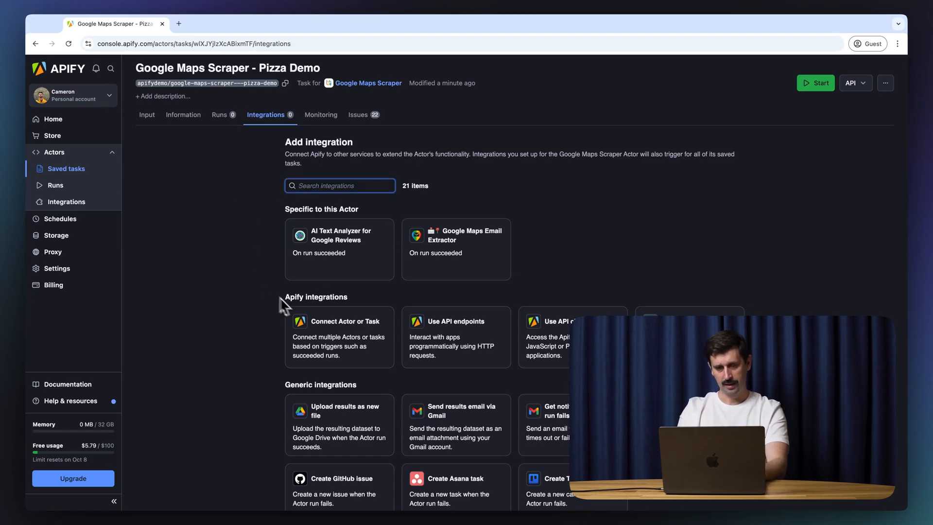
pyautogui.click(323, 262)
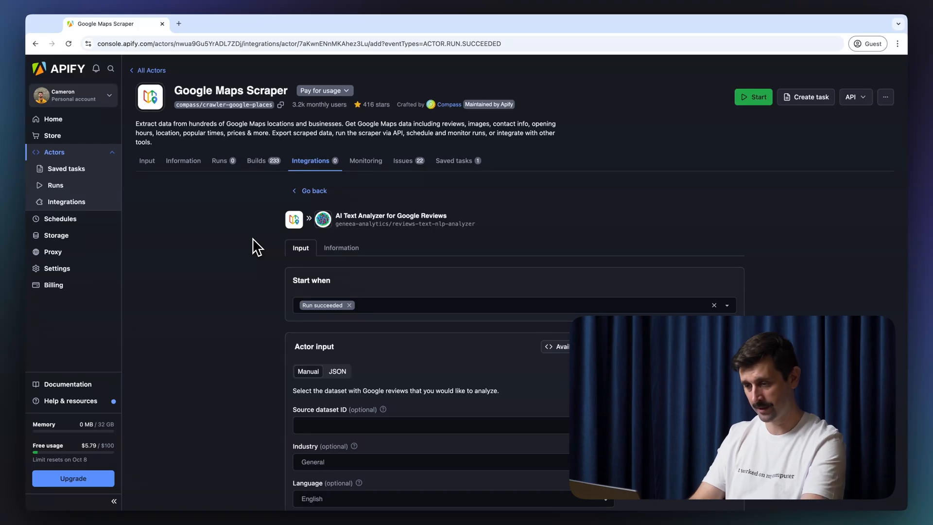
# Step: Read through the AI Text Analyzer's Information tab, then switch to its Input form
pyautogui.click(342, 249)
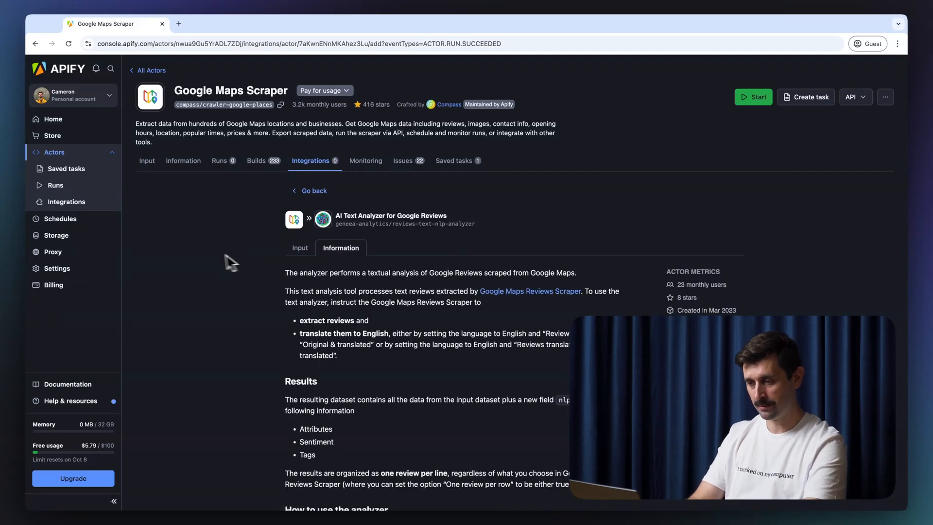
pyautogui.scroll(-3, 222, 280)
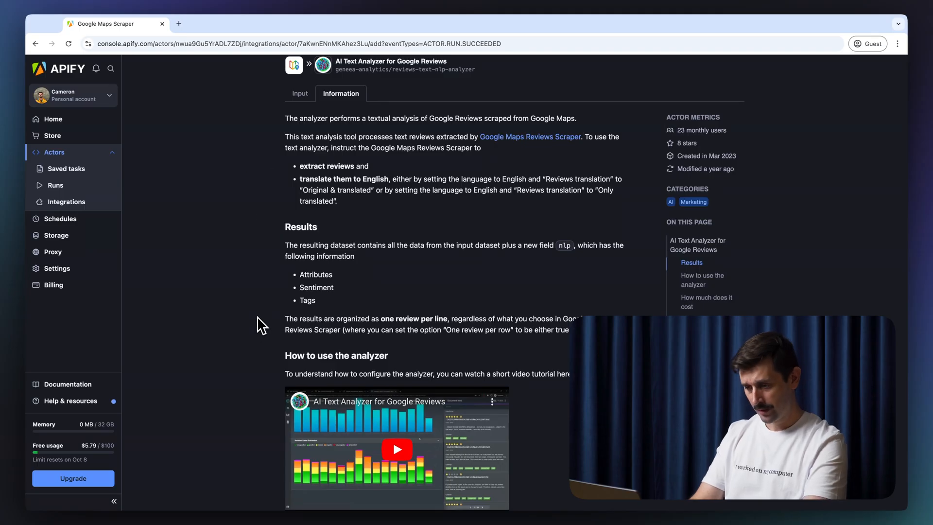
pyautogui.scroll(-5, 258, 318)
pyautogui.scroll(-4, 257, 318)
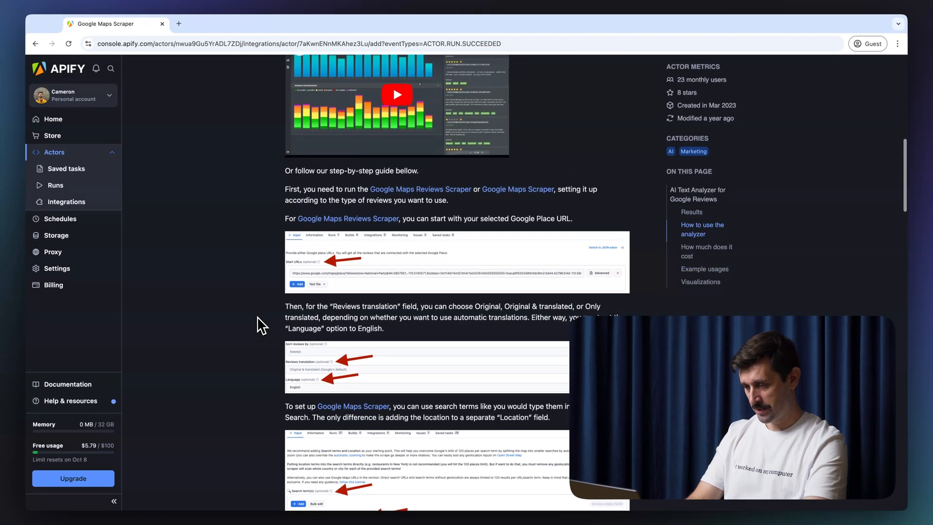
pyautogui.scroll(-1, 258, 317)
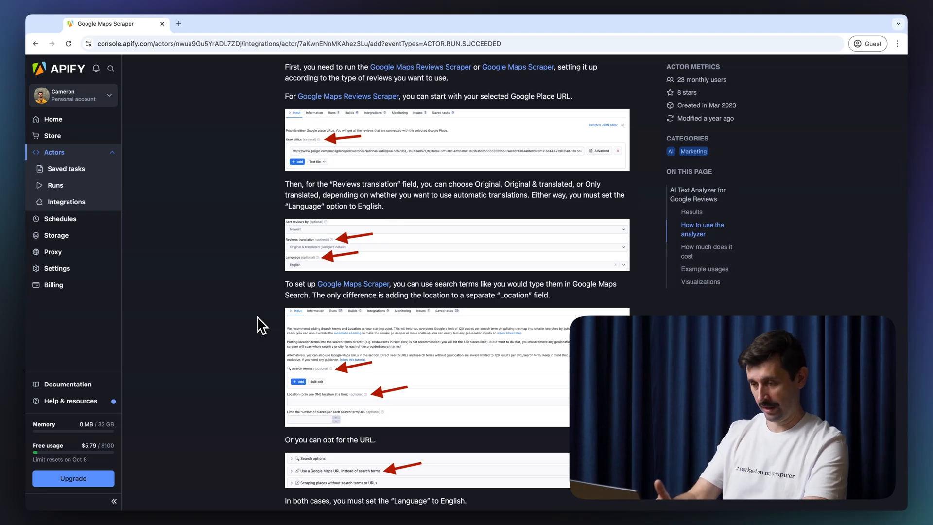
pyautogui.scroll(-13, 258, 317)
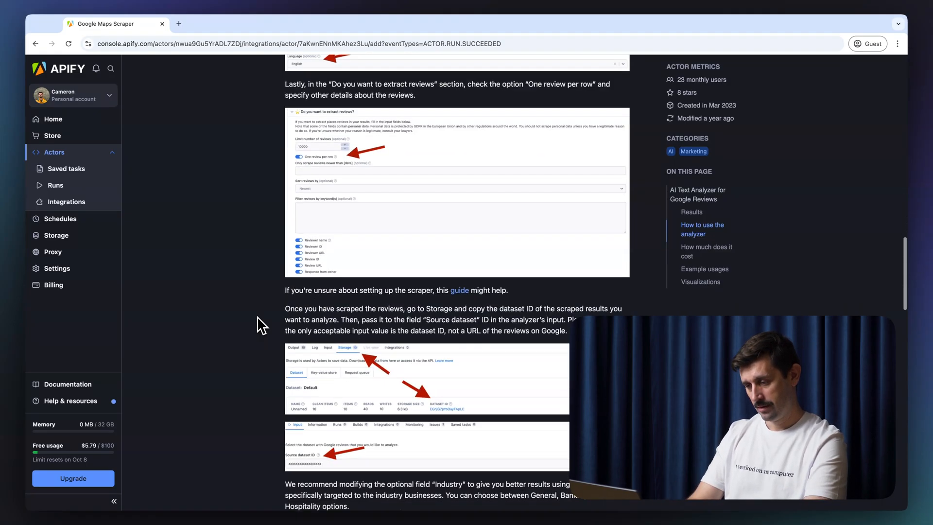
pyautogui.scroll(-7, 258, 326)
pyautogui.scroll(8, 257, 326)
pyautogui.scroll(20, 258, 317)
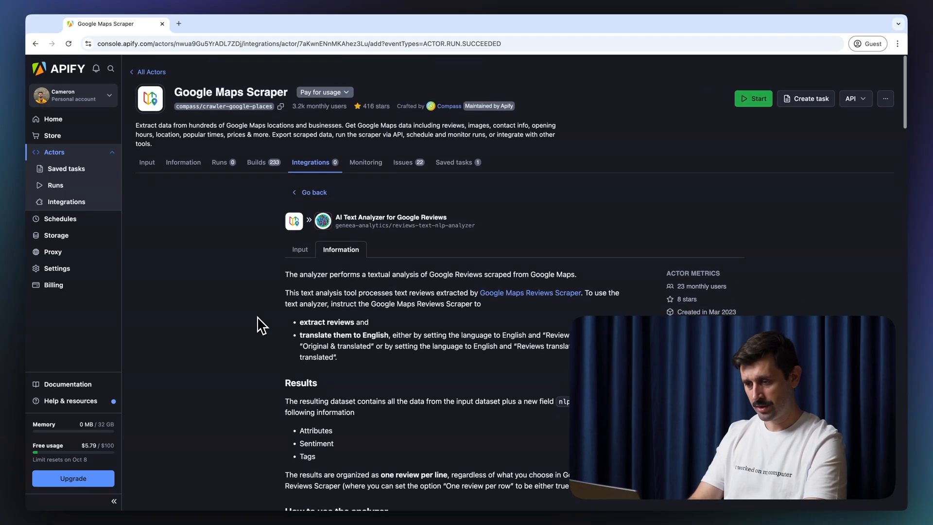
pyautogui.click(300, 248)
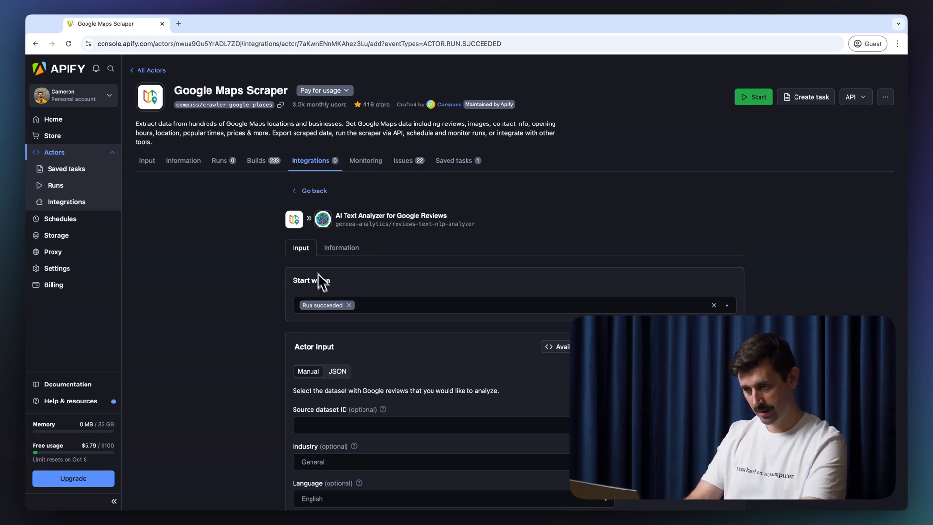
# Step: Keep the Start when trigger at Run succeeded and look over the source dataset ID field
pyautogui.click(474, 310)
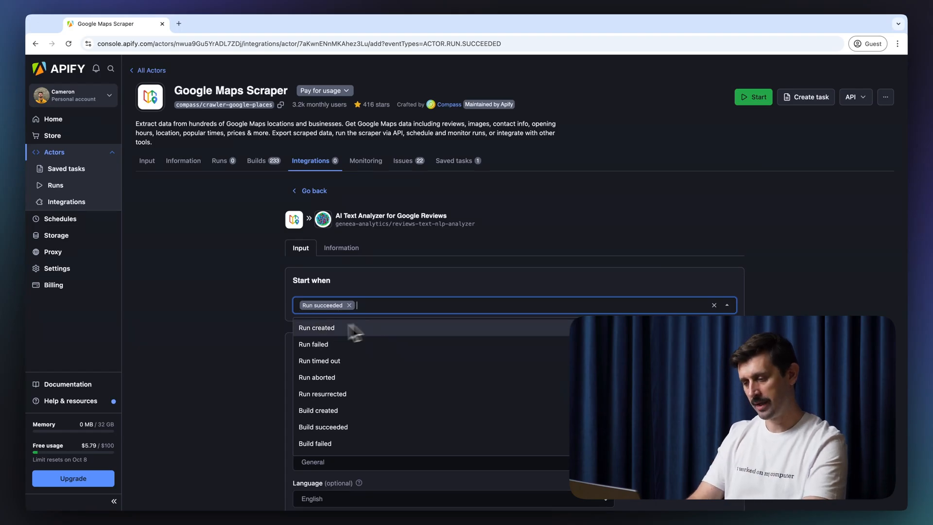
pyautogui.click(260, 322)
pyautogui.scroll(-3, 261, 322)
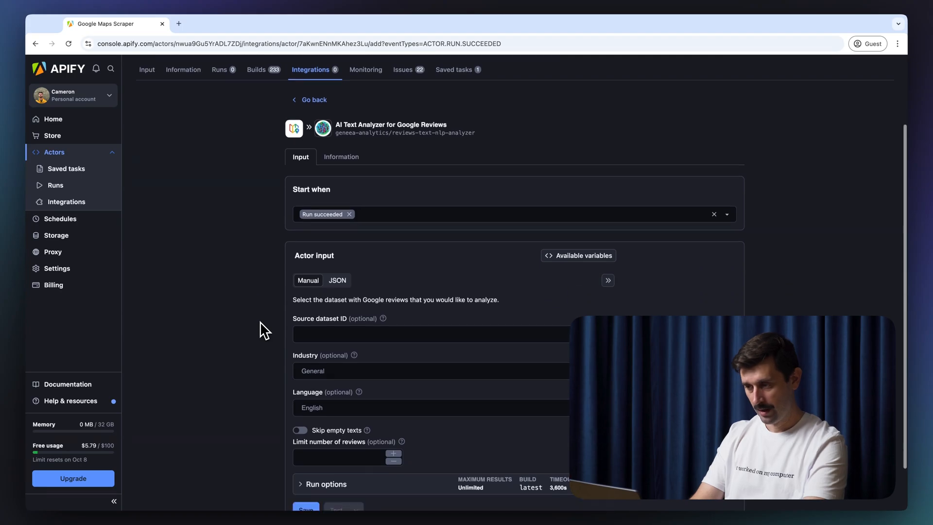
pyautogui.scroll(-1, 261, 322)
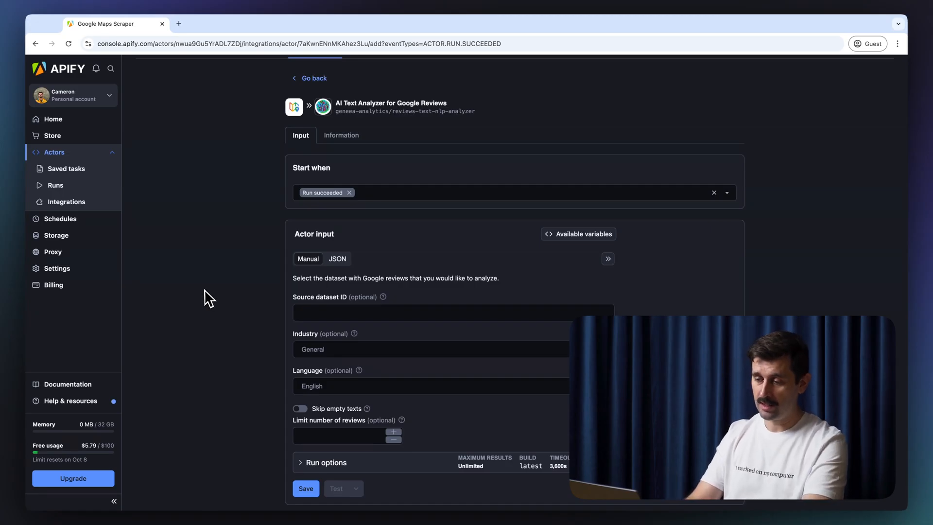
pyautogui.scroll(-1, 203, 298)
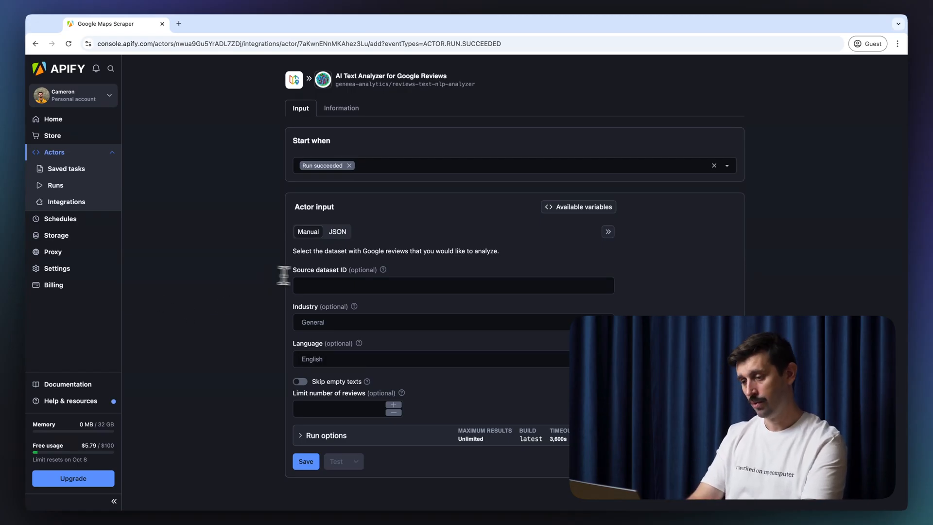
pyautogui.click(301, 285)
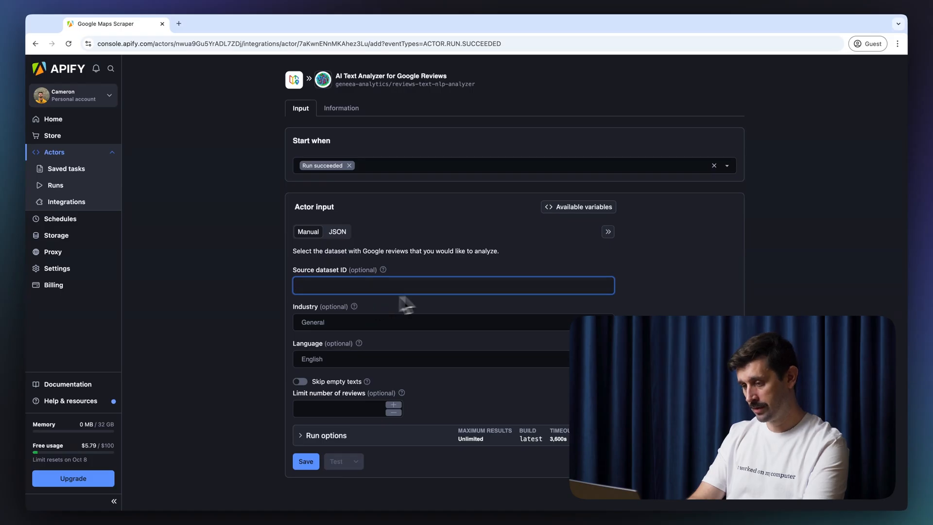
pyautogui.moveTo(316, 271); pyautogui.dragTo(347, 271)
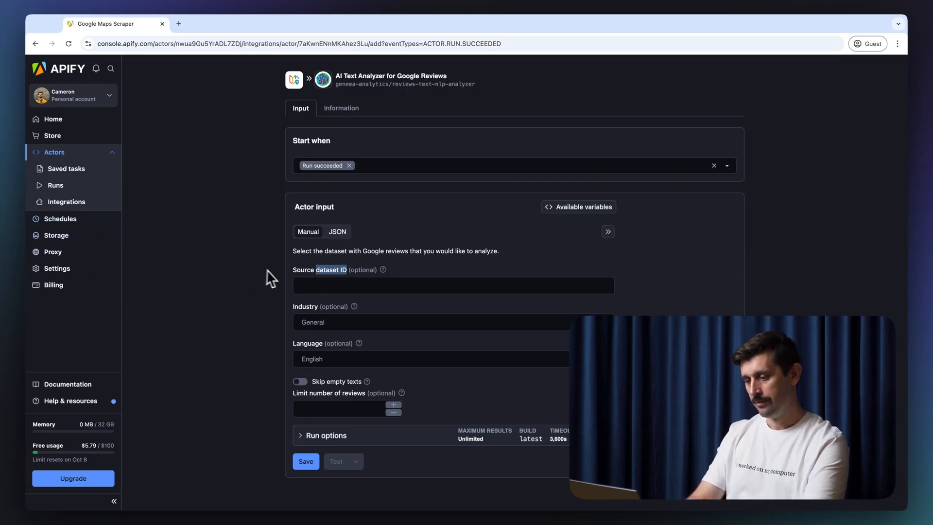
pyautogui.click(280, 274)
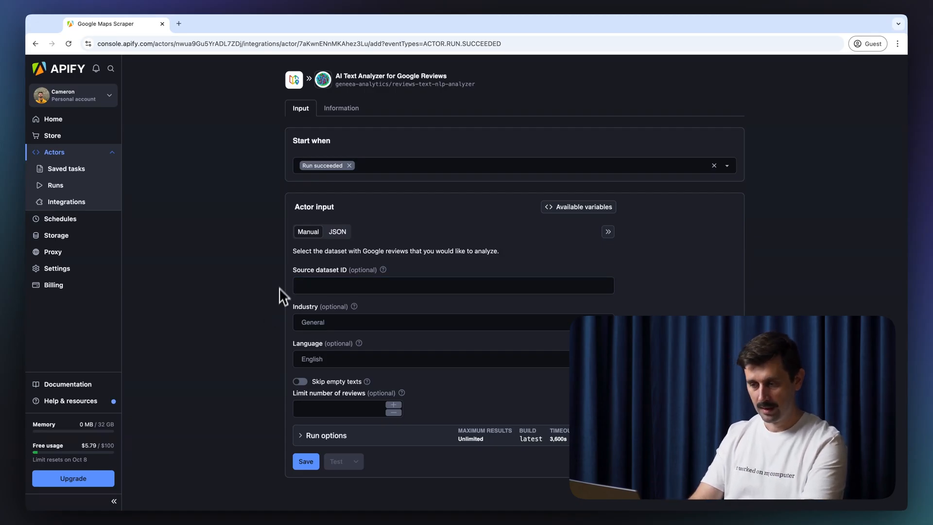
# Step: Set the Industry to Hospitality and save the analyzer integration
pyautogui.click(462, 323)
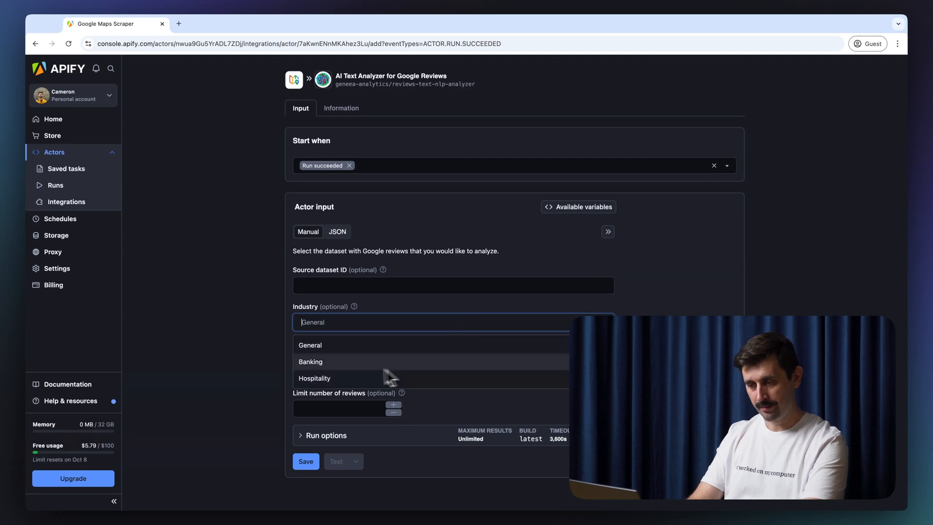
pyautogui.click(336, 378)
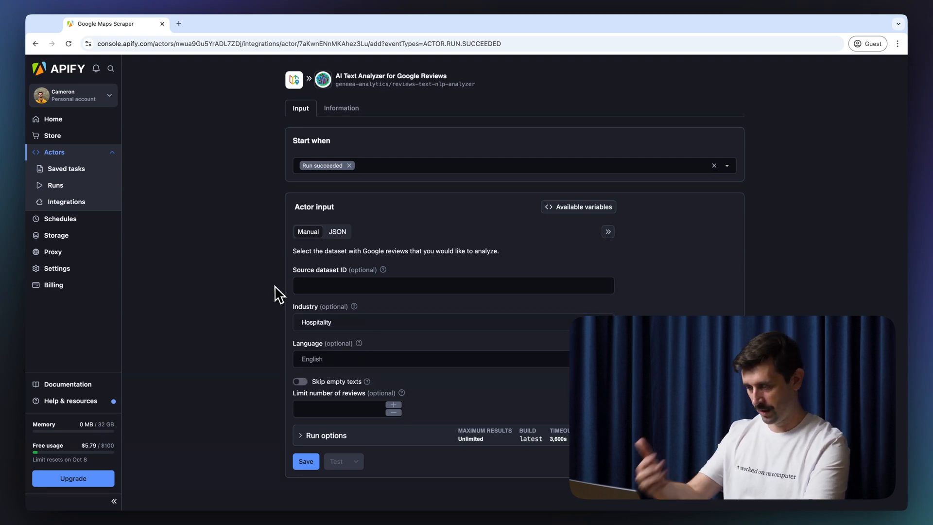
pyautogui.scroll(-1, 275, 286)
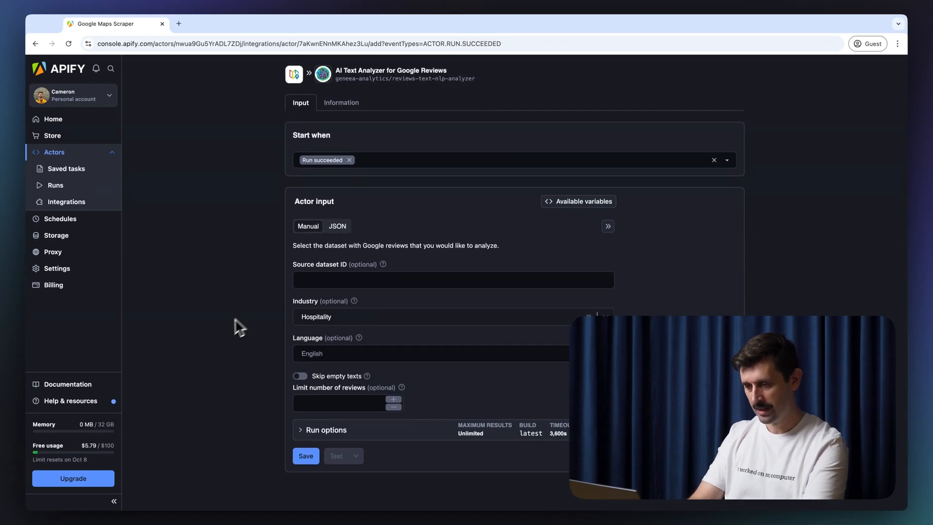
pyautogui.click(325, 403)
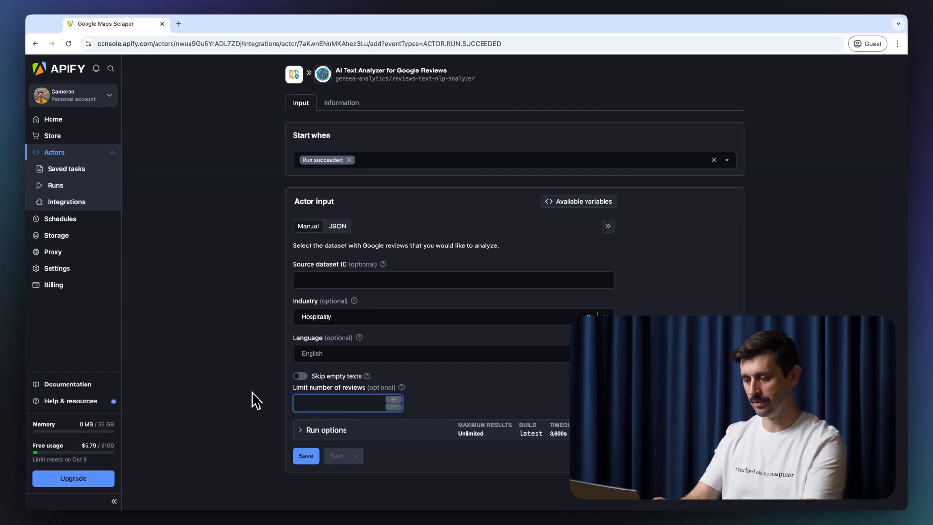
pyautogui.scroll(2, 270, 305)
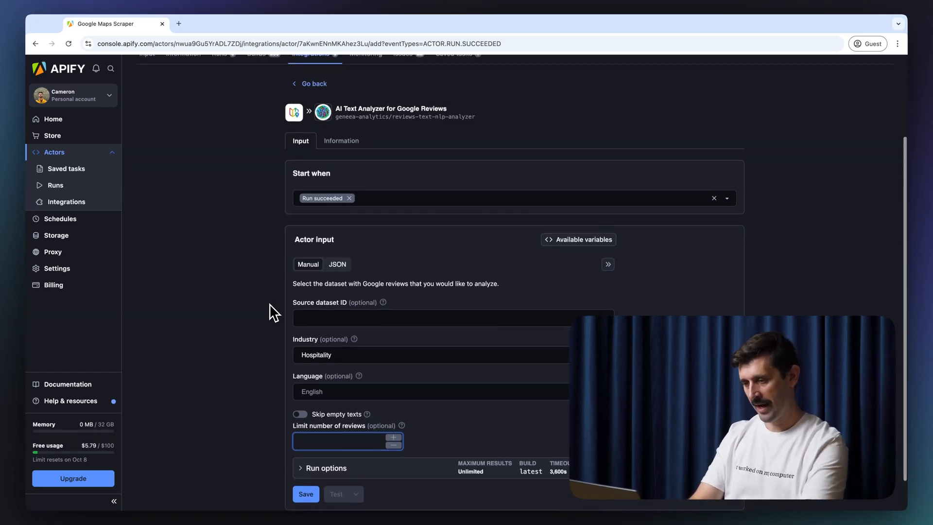
pyautogui.scroll(-2, 269, 304)
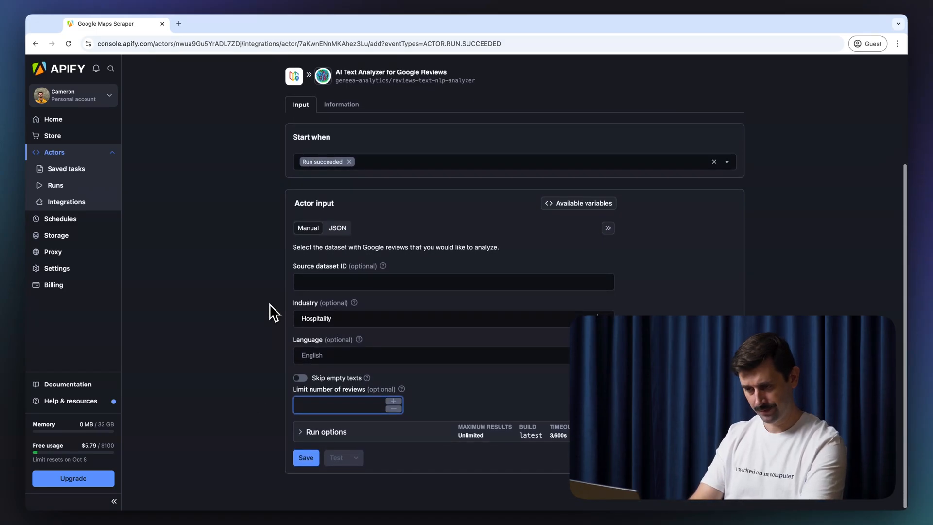
pyautogui.click(304, 467)
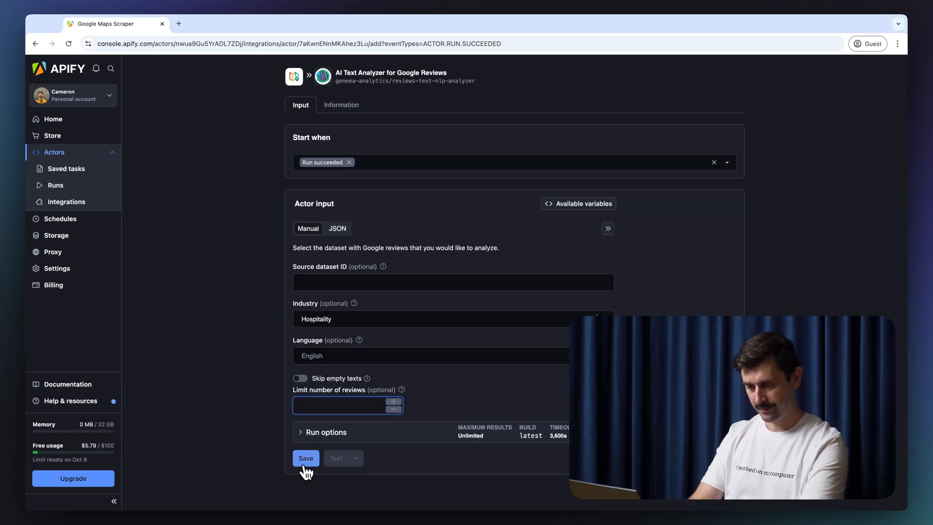
# Step: Title the integration 'Review data pipeline', describe it 'Review sentiment of pizza places in NYC.', and save
pyautogui.click(315, 218)
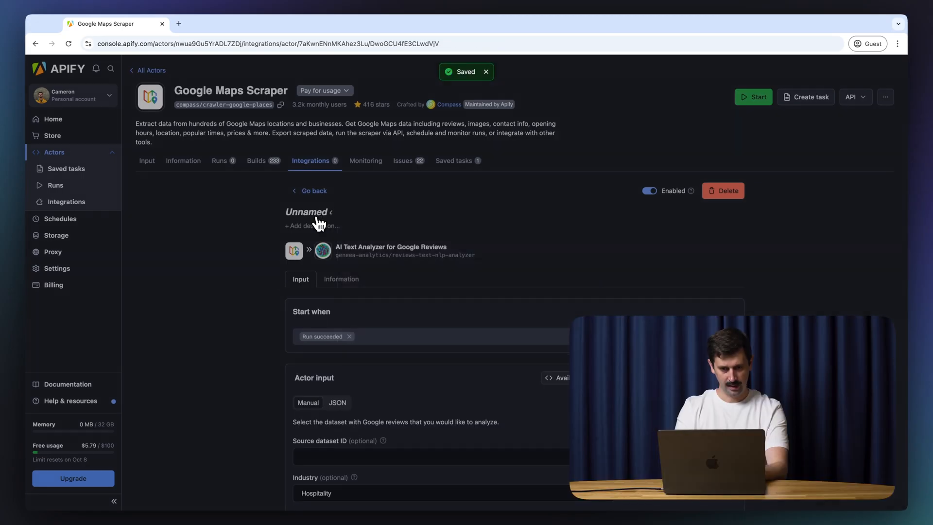
pyautogui.click(408, 269)
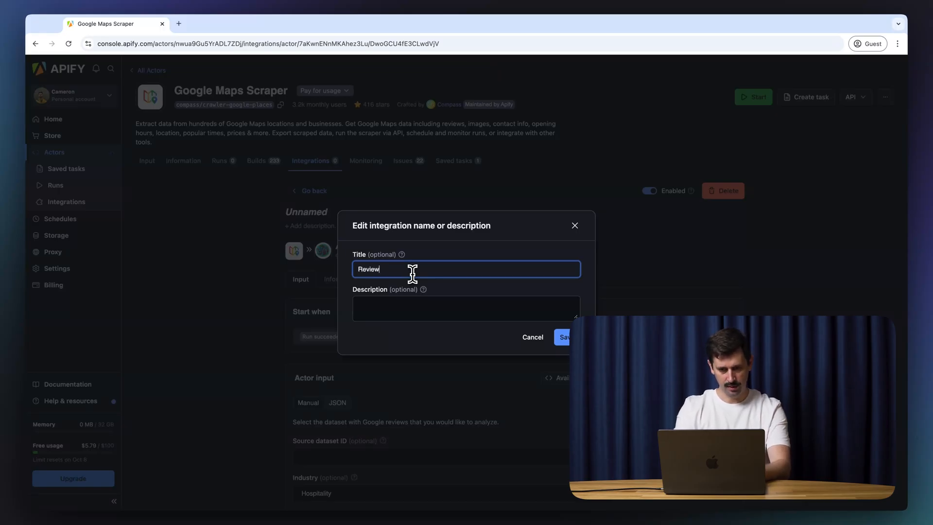
pyautogui.write('Review data pipeline')
pyautogui.click(478, 314)
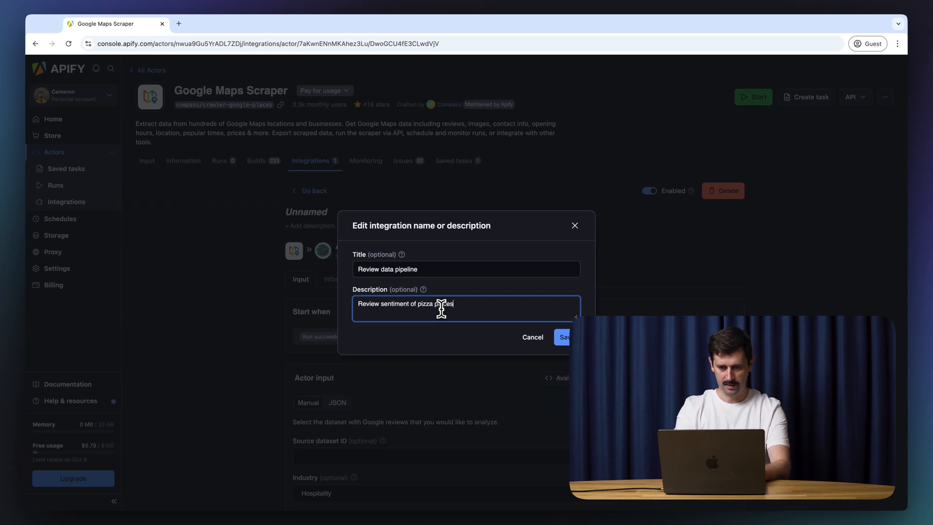
pyautogui.write('Review sentiment of pizza places in NYC.')
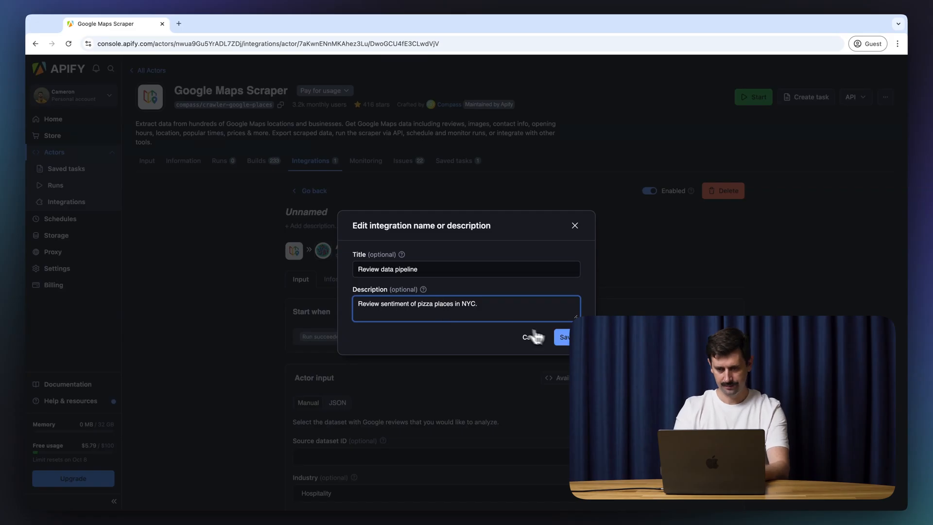
pyautogui.click(562, 337)
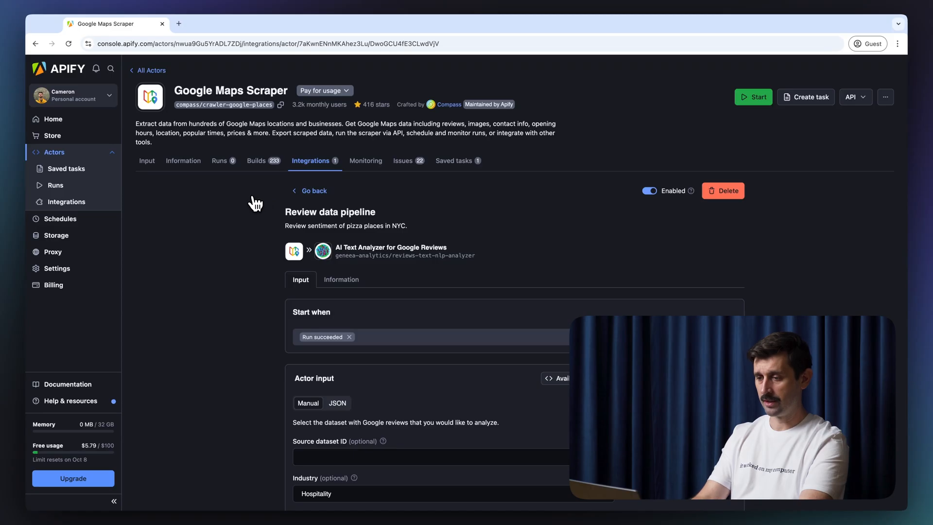
pyautogui.click(296, 164)
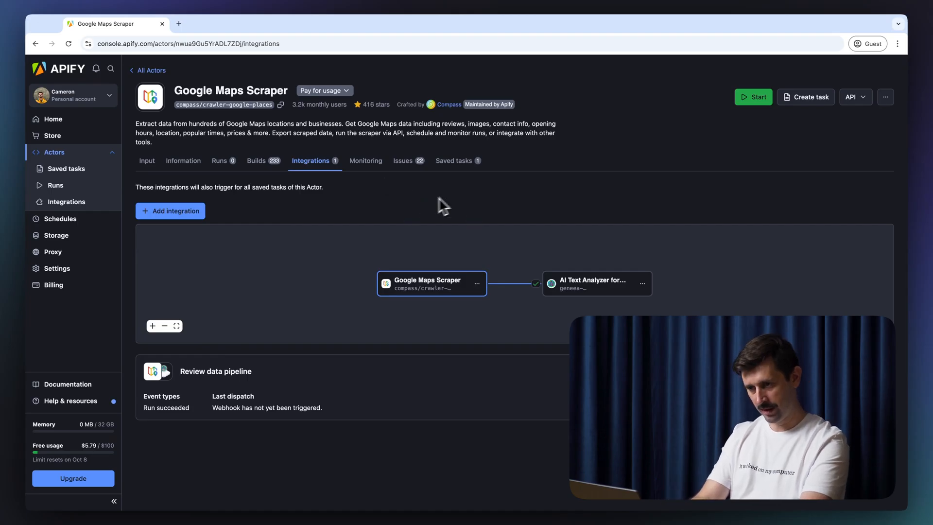
# Step: Add a second integration to the scraper using the Send results email via Gmail card
pyautogui.click(165, 216)
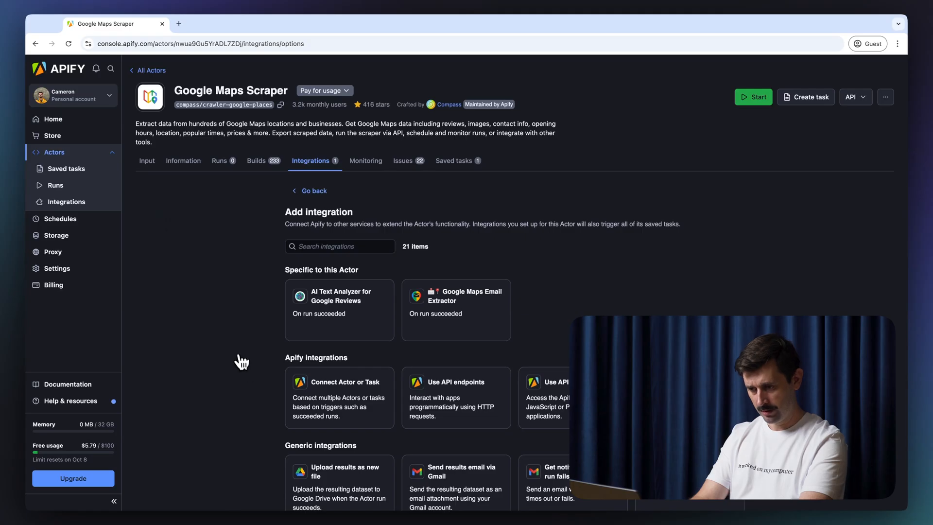
pyautogui.scroll(-2, 238, 358)
pyautogui.scroll(-1, 239, 359)
pyautogui.click(480, 358)
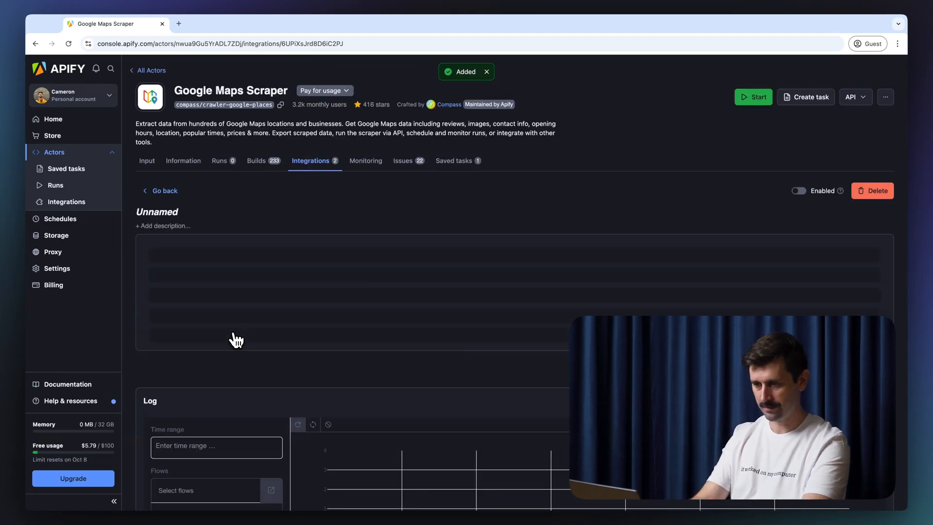
# Step: Save the Gmail integration as 'NYC pizza review output' with a pizza-reviews description, then sign in with Google
pyautogui.click(179, 215)
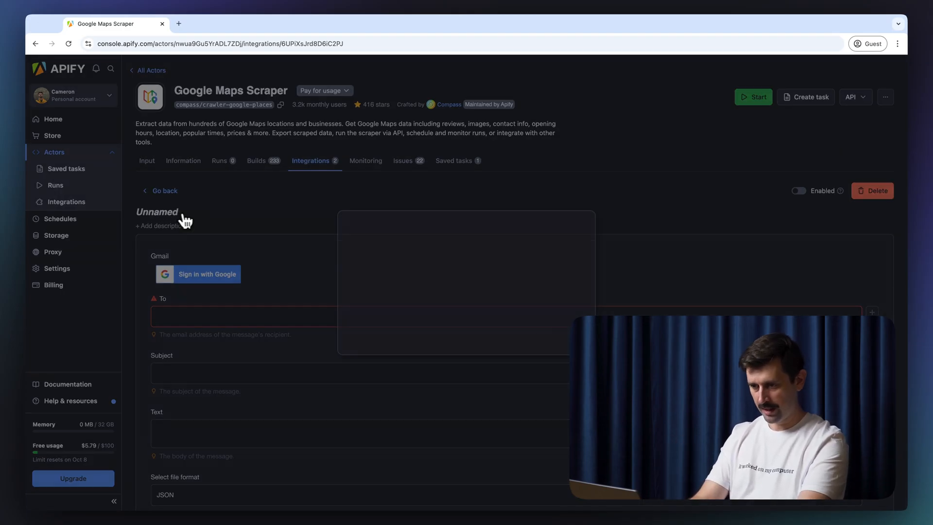
pyautogui.click(360, 267)
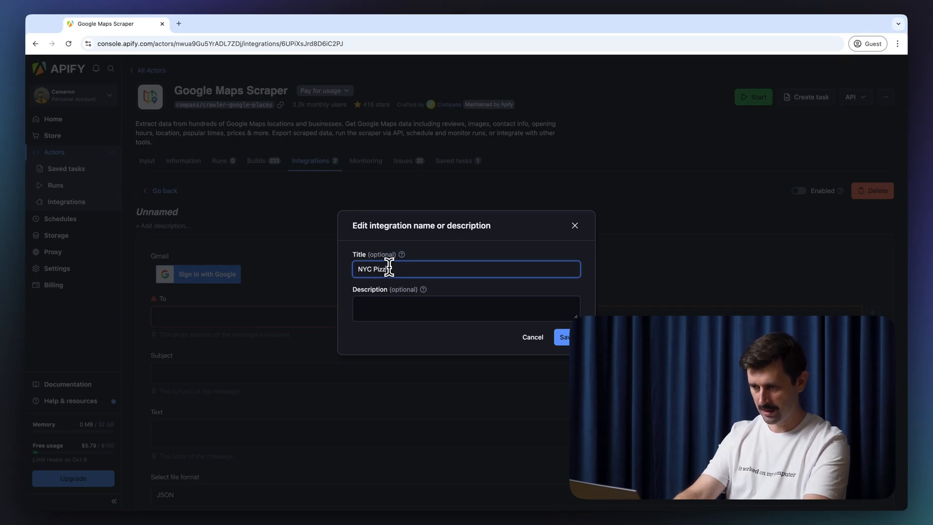
pyautogui.write('ew output')
pyautogui.click(464, 309)
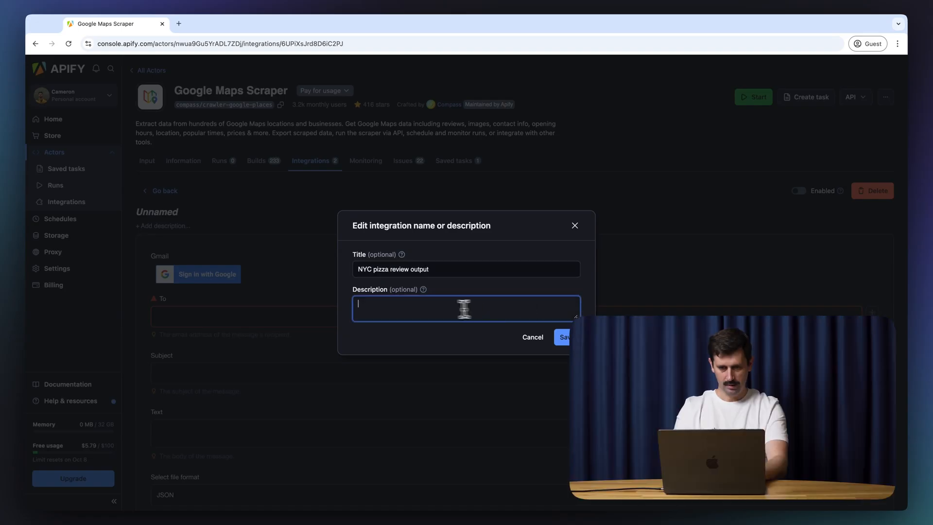
pyautogui.write('this is a list of reviews from')
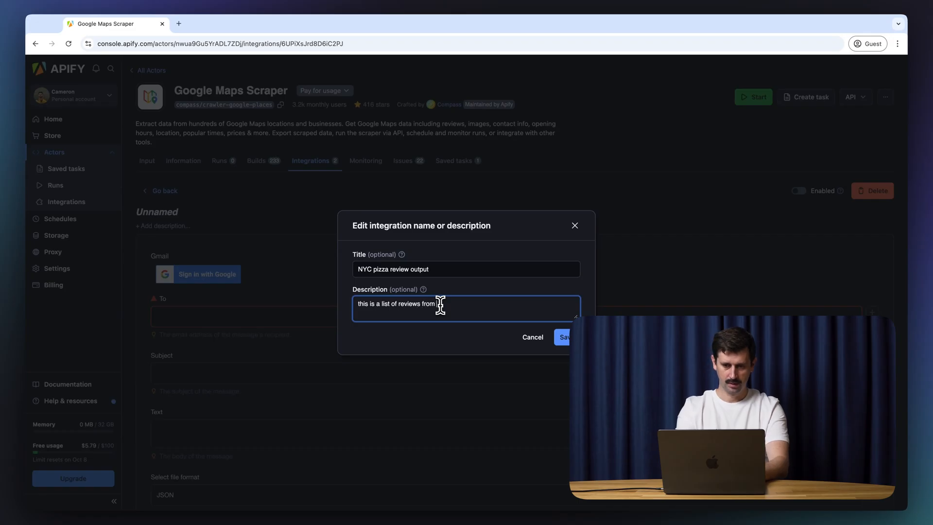
pyautogui.write(' new york city pizza places.')
pyautogui.click(562, 337)
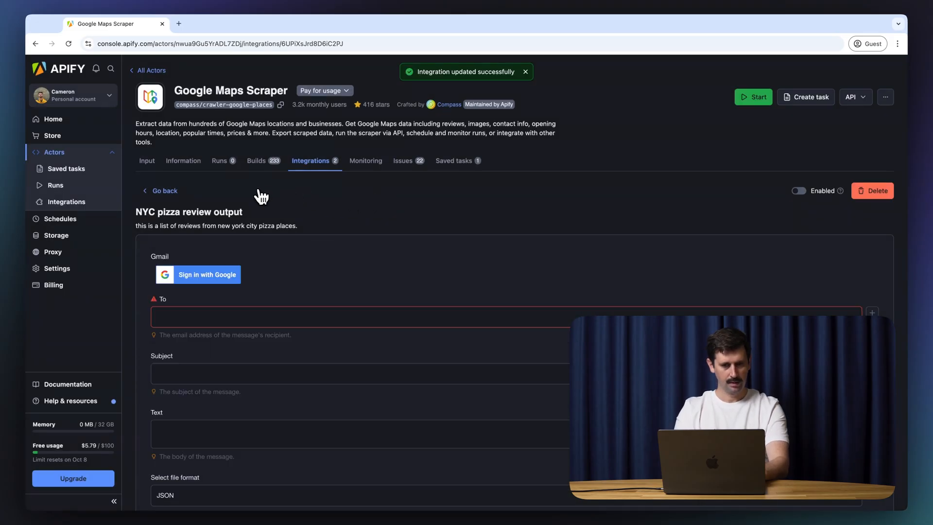
pyautogui.click(208, 278)
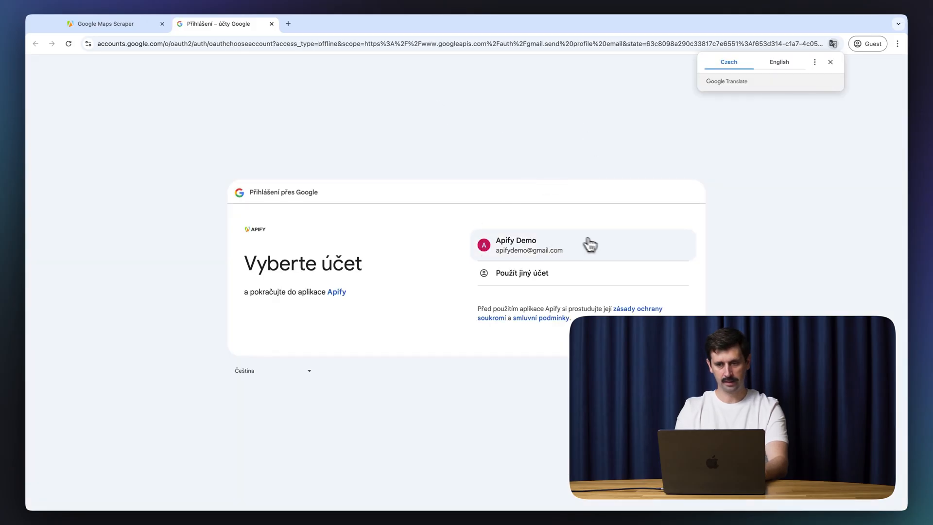
# Step: Sign in with the Apify Demo Google account and grant Apify permission to send email
pyautogui.click(607, 252)
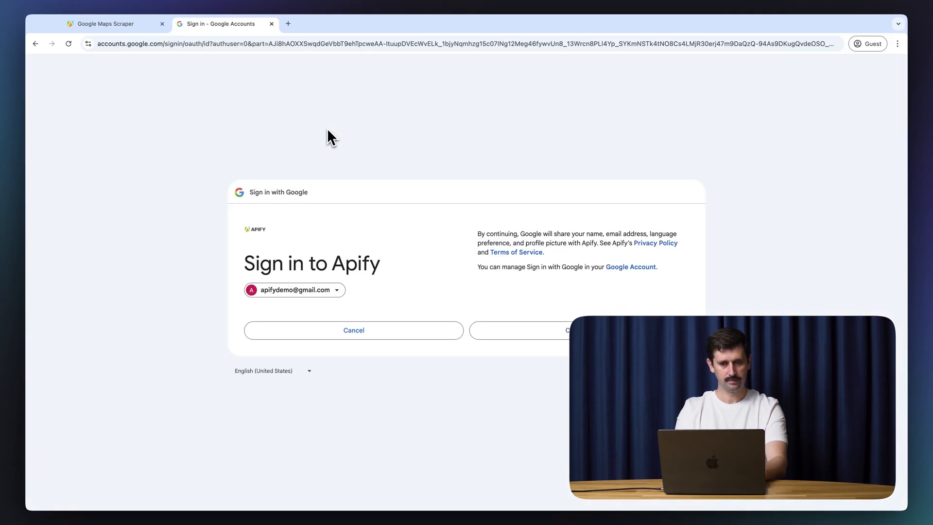
pyautogui.click(594, 330)
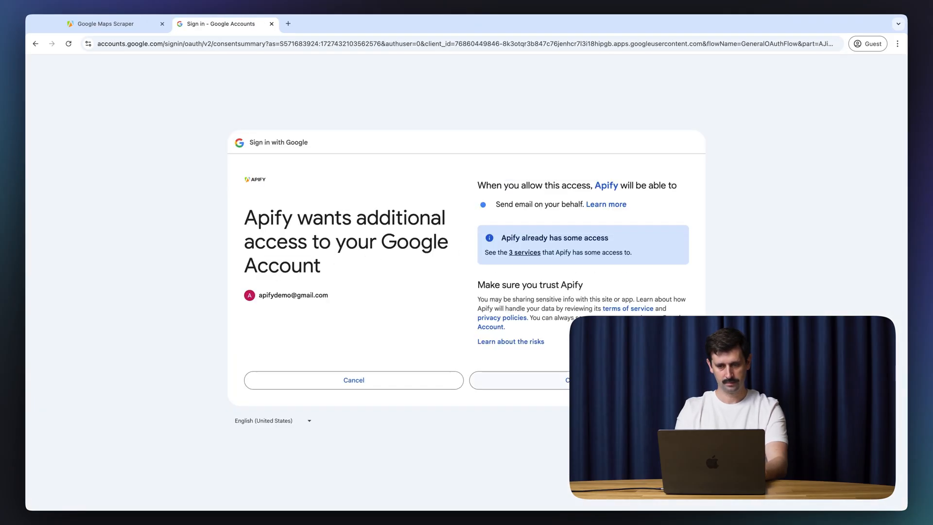
pyautogui.click(588, 381)
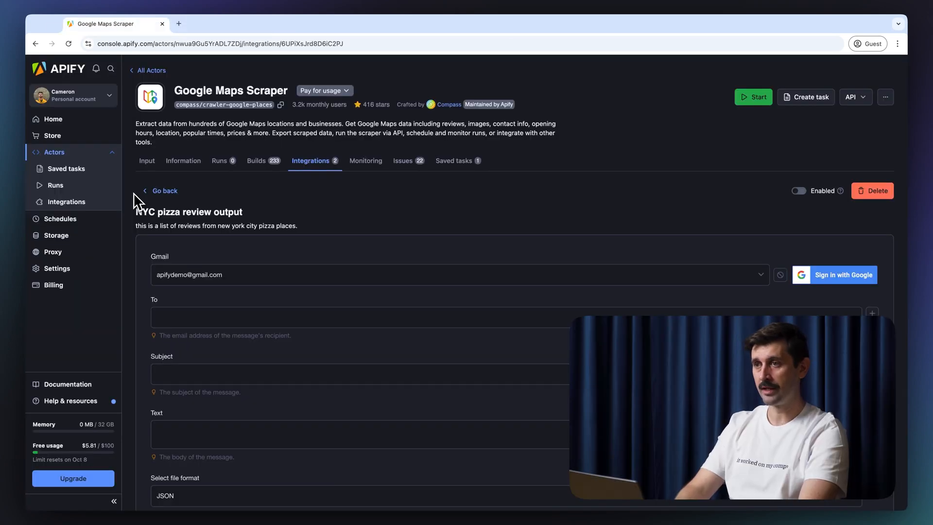
# Step: Address the email to the recipient, subject 'pizza reviews nyc', body 'this is a email with', and save
pyautogui.click(161, 317)
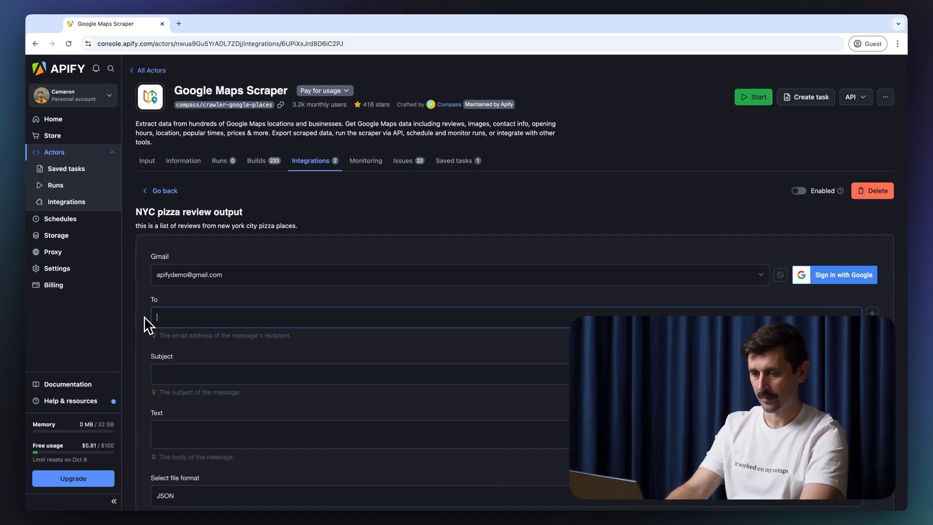
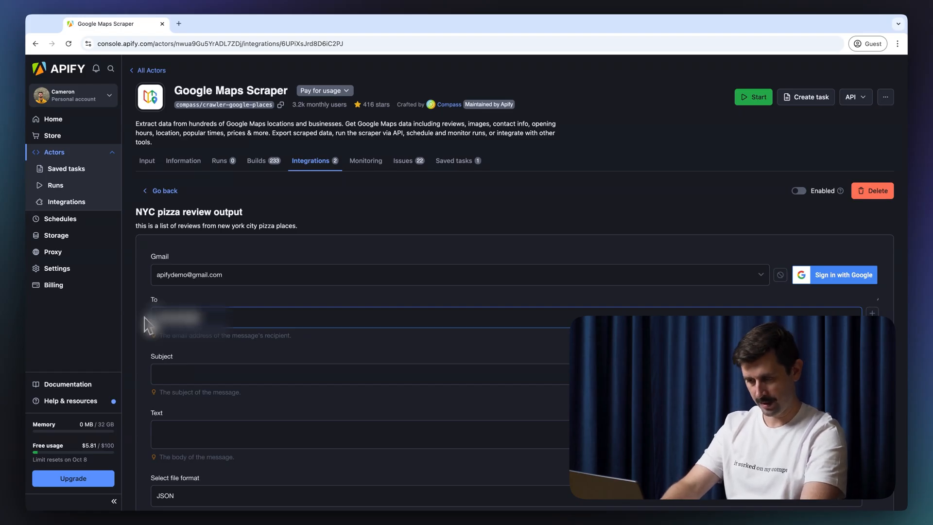
pyautogui.click(153, 372)
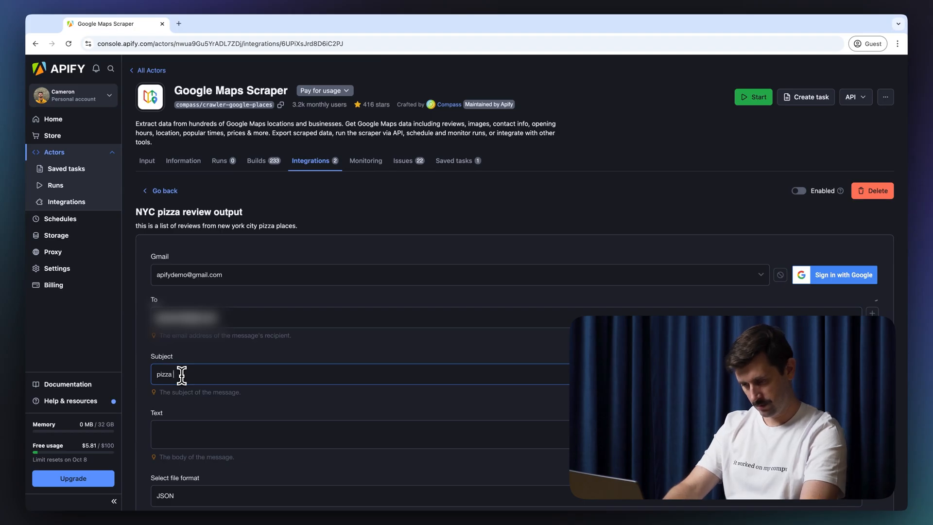
pyautogui.write('pizza reviews ny')
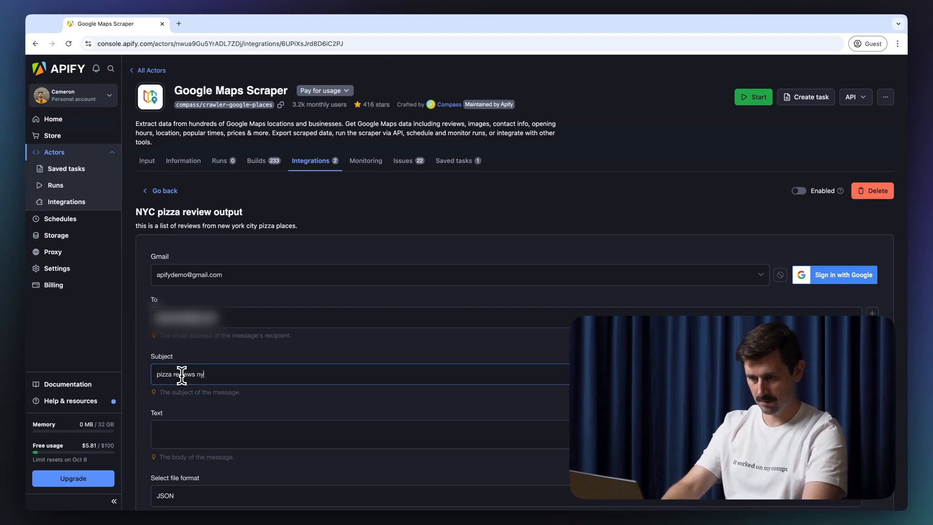
pyautogui.write('c')
pyautogui.click(187, 437)
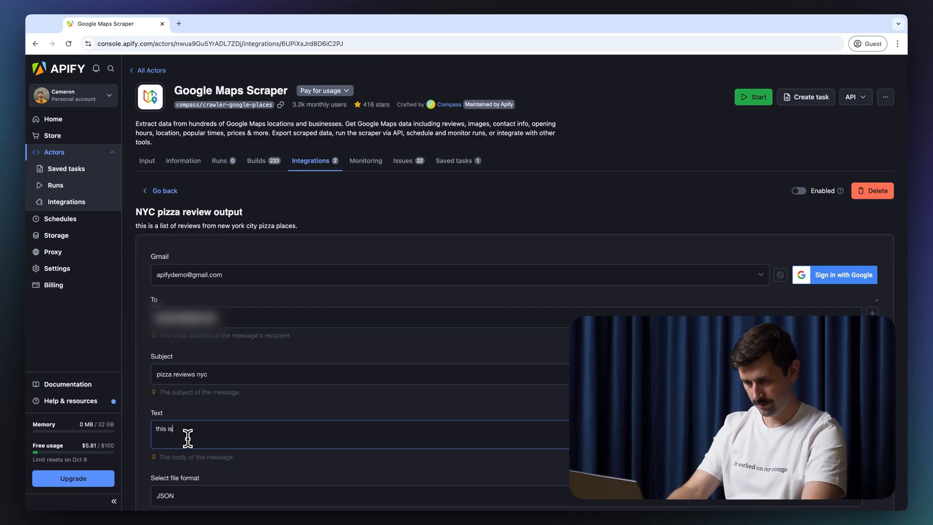
pyautogui.write('this is a email with a file of pizza reviews')
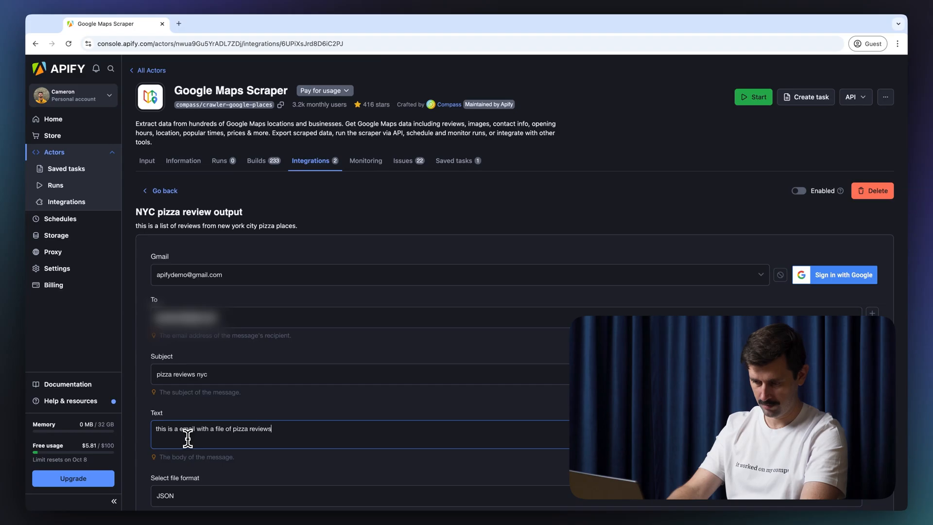
pyautogui.scroll(-1, 188, 439)
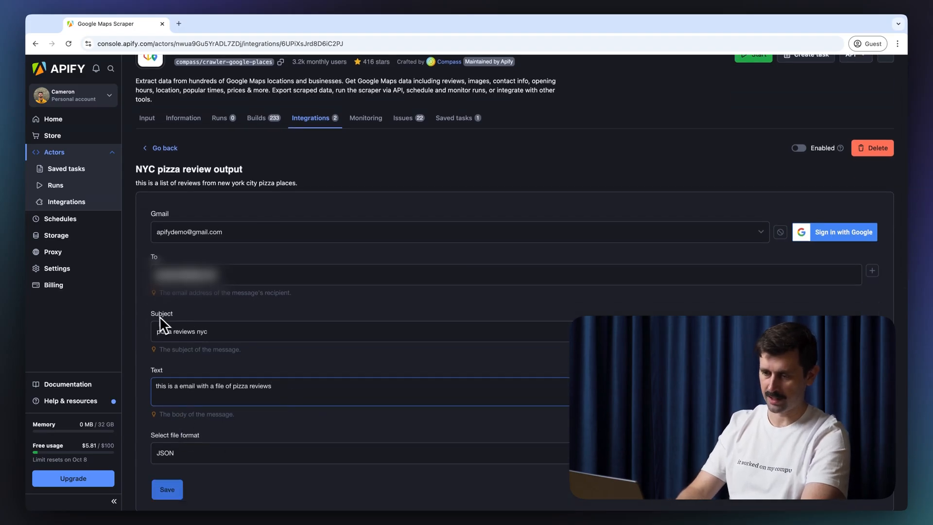
pyautogui.scroll(-1, 151, 317)
pyautogui.click(168, 440)
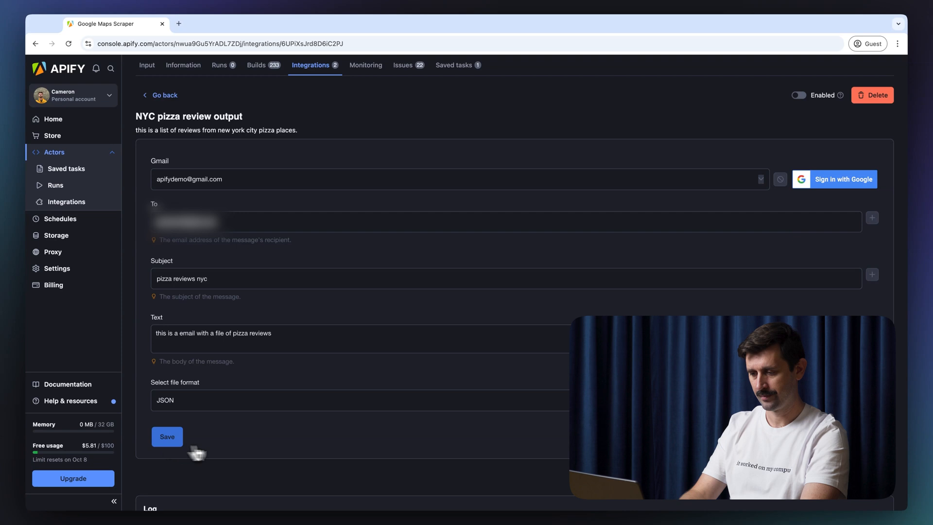
pyautogui.scroll(2, 260, 453)
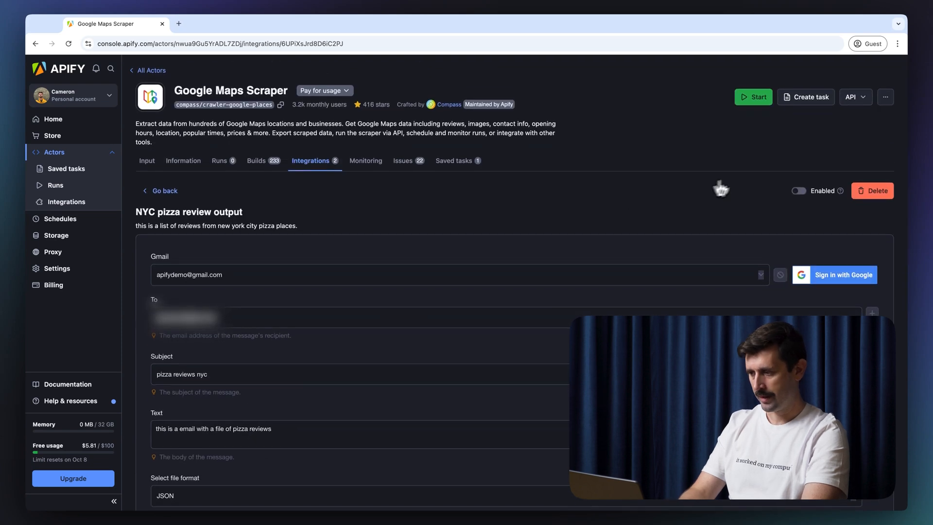
# Step: Enable the NYC pizza review output integration and start a new Google Maps Scraper run from Input
pyautogui.click(803, 196)
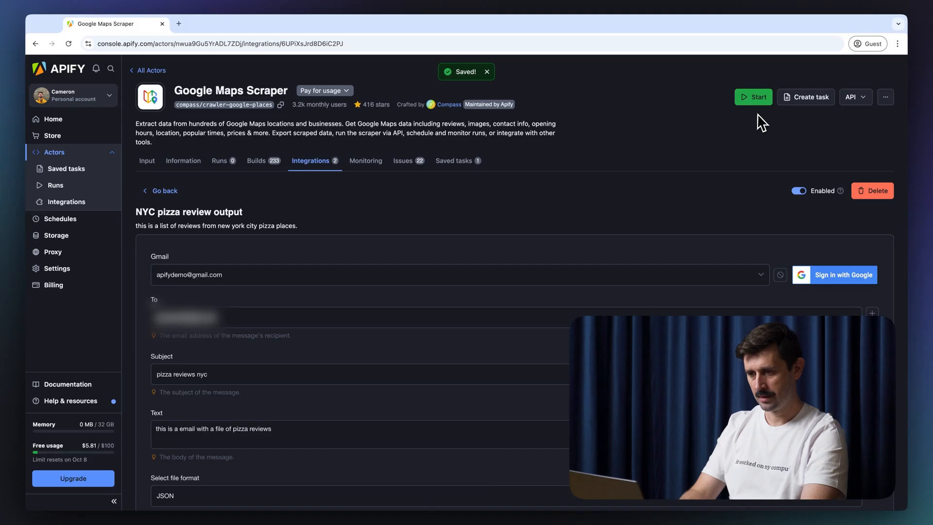
pyautogui.click(148, 163)
pyautogui.scroll(-5, 525, 277)
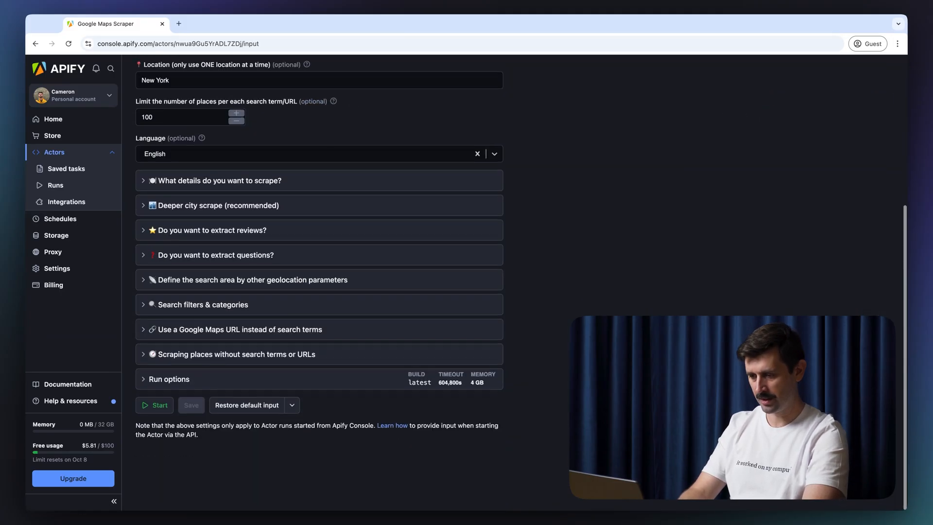
pyautogui.click(155, 446)
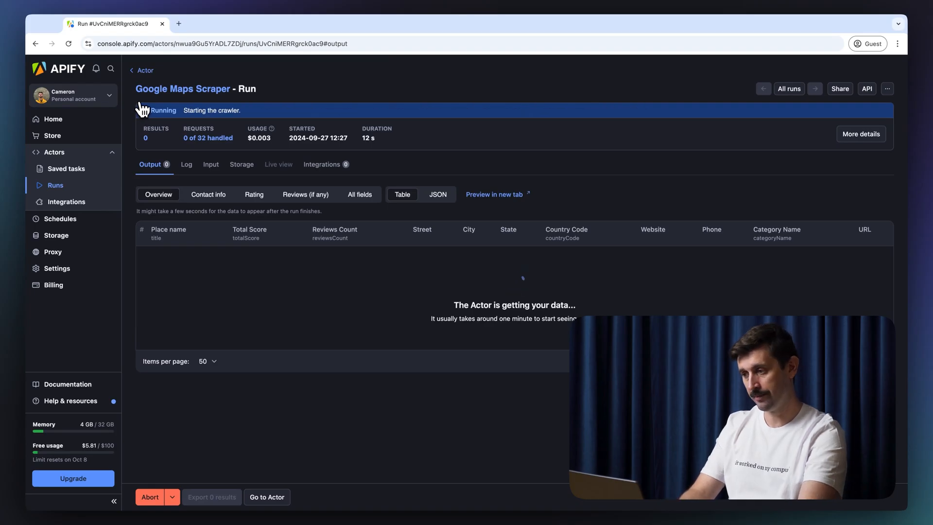
# Step: Expand the running scrape's full details and browse them
pyautogui.click(858, 135)
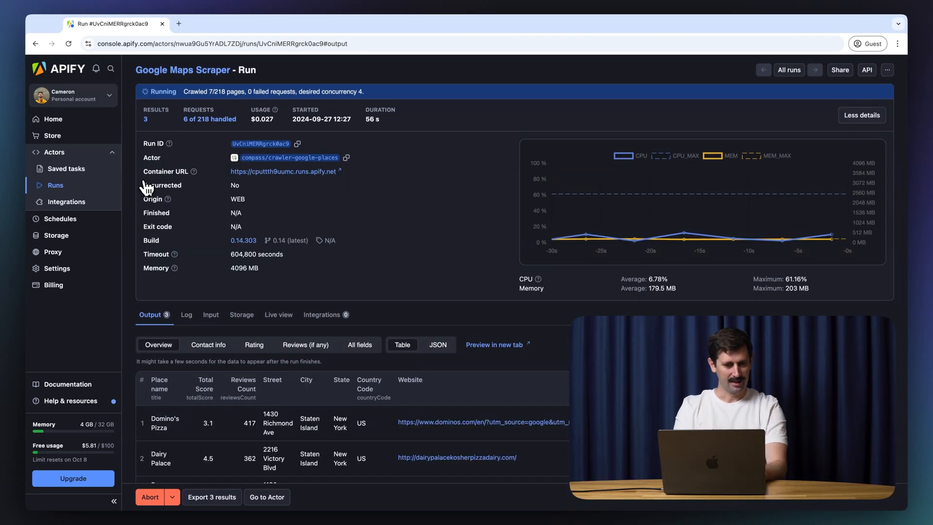
pyautogui.scroll(-3, 146, 187)
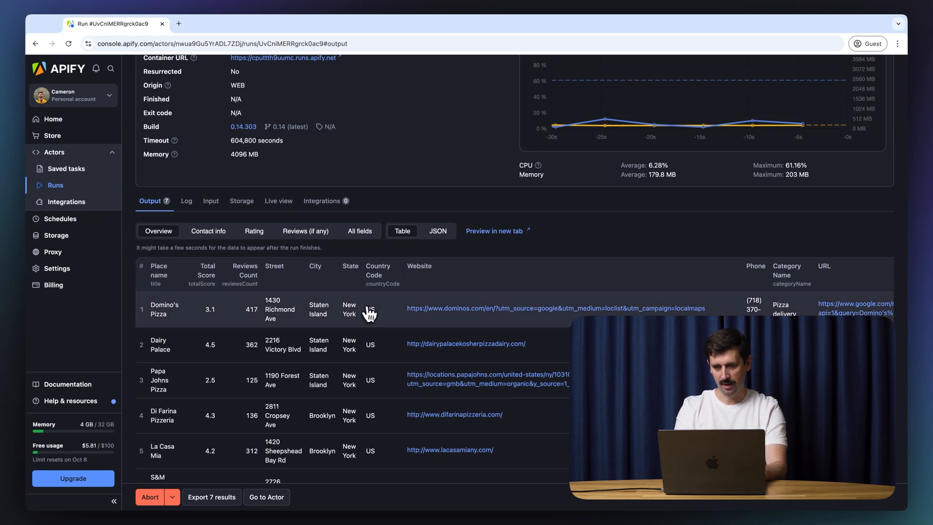
pyautogui.hscroll(5, 371, 313)
pyautogui.hscroll(-5, 372, 312)
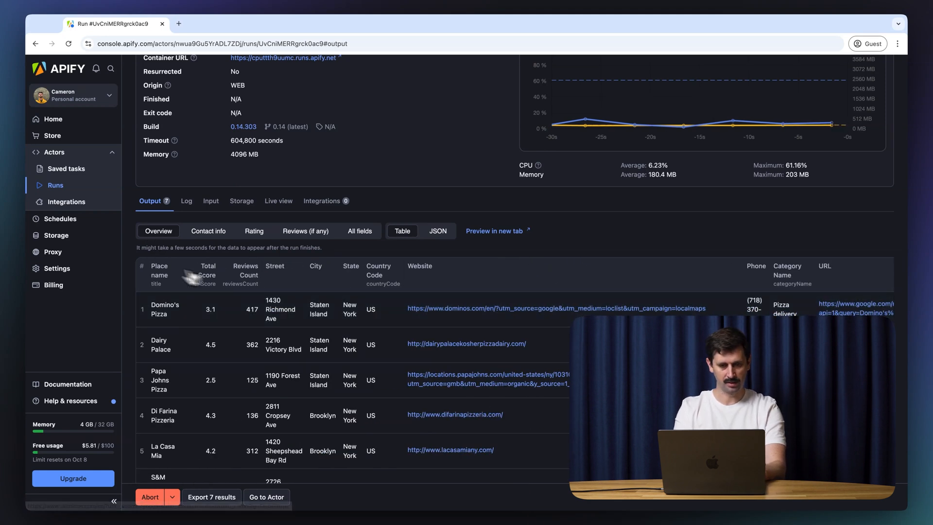
# Step: Browse the results' overview, reviews, rating and contact info views, then go to Runs
pyautogui.click(360, 231)
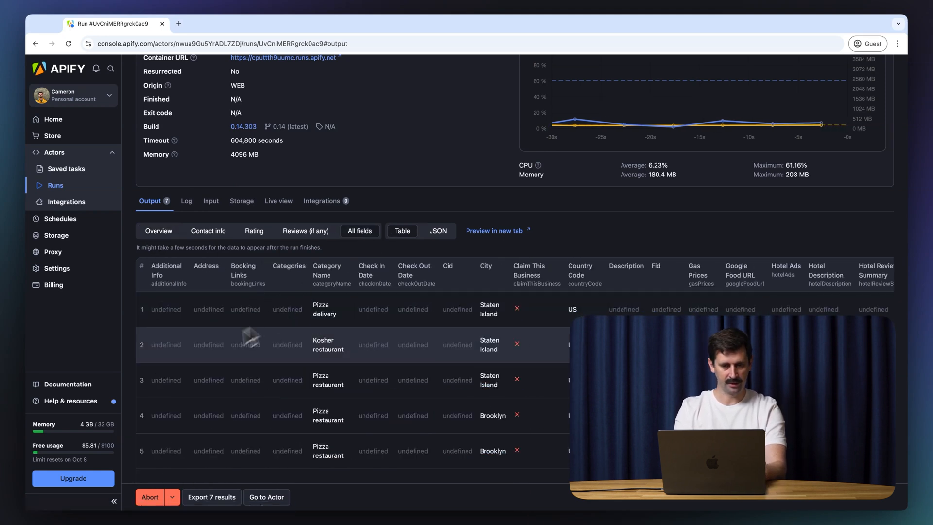
pyautogui.click(306, 236)
pyautogui.click(255, 234)
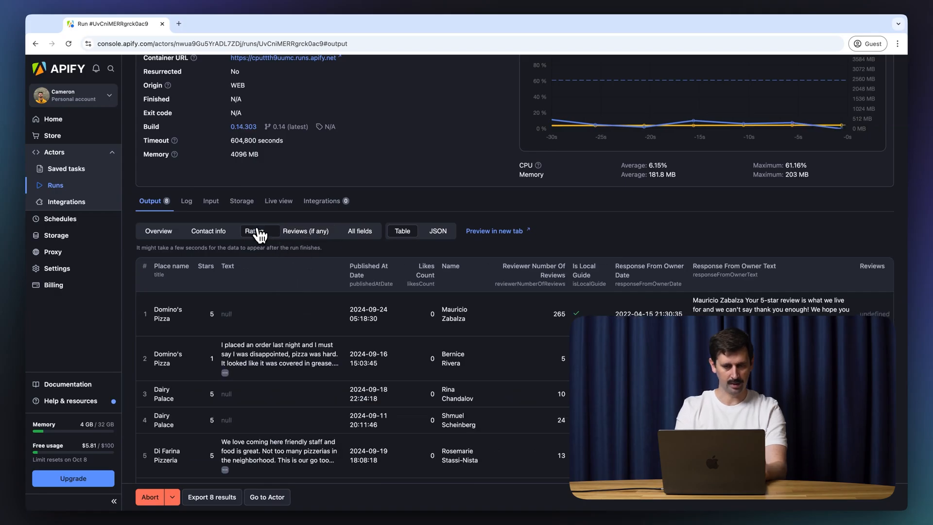
pyautogui.click(217, 236)
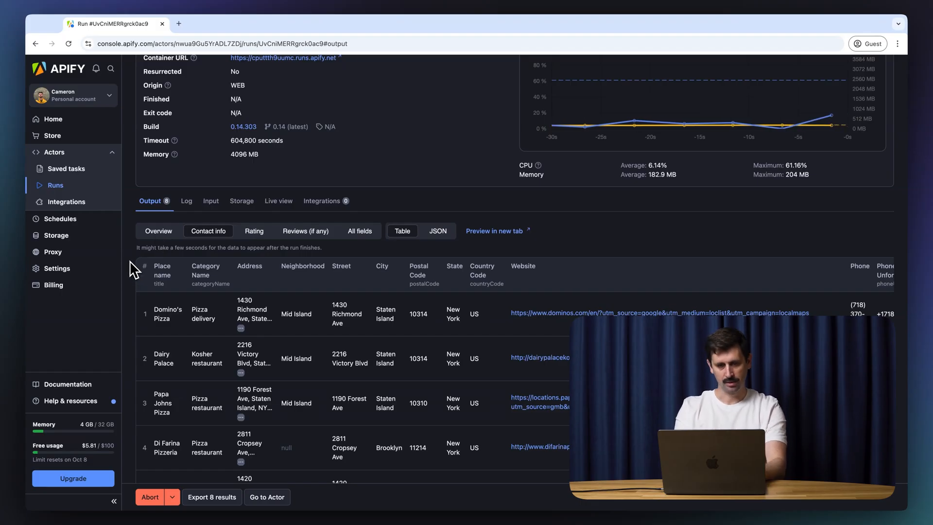
pyautogui.scroll(3, 132, 270)
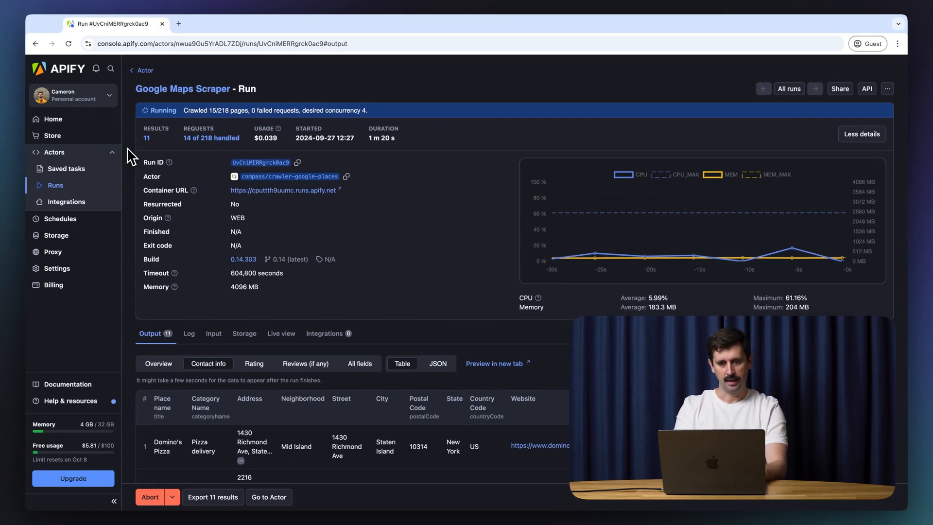
pyautogui.click(68, 190)
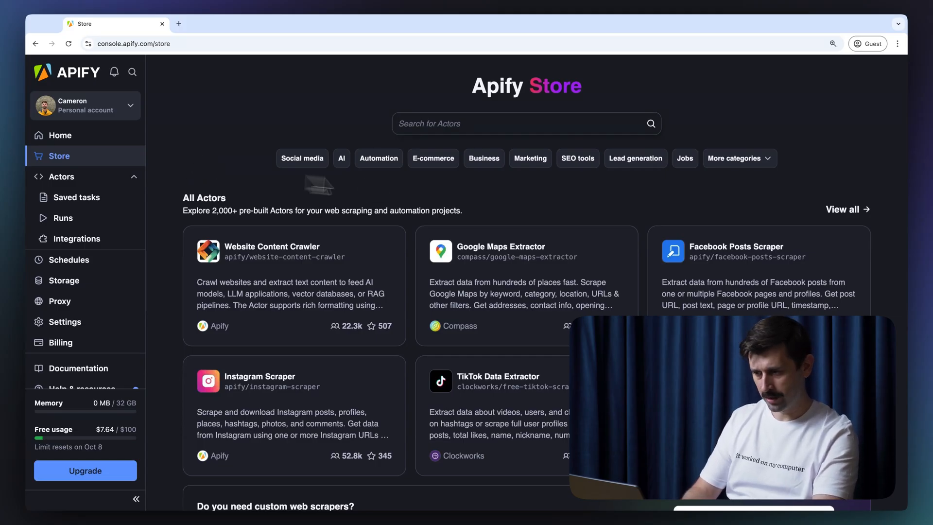
# Step: Filter the Store to Marketing Actors with Pay per result pricing
pyautogui.click(534, 164)
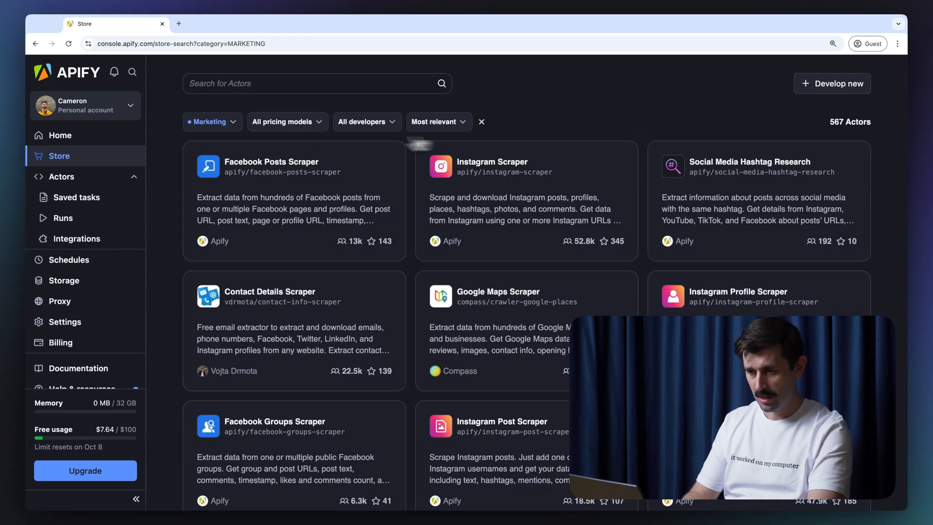
pyautogui.click(318, 130)
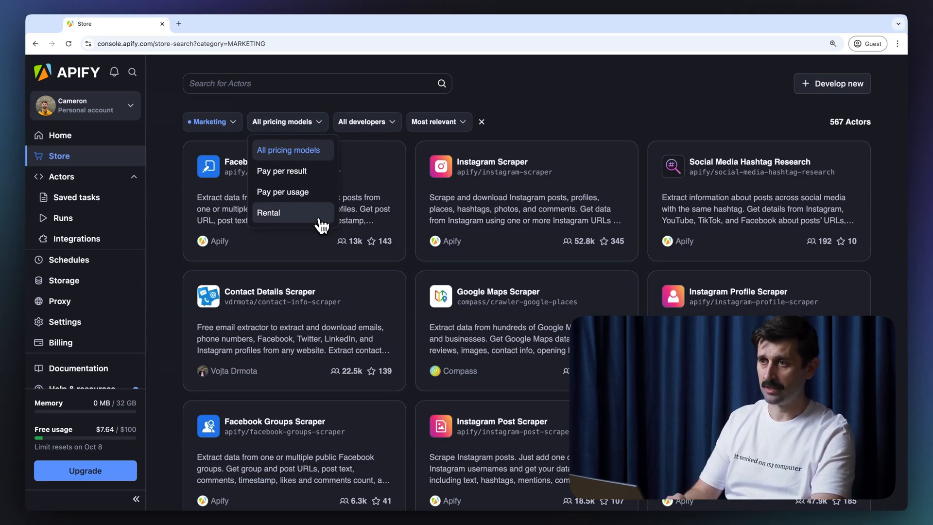
pyautogui.click(312, 174)
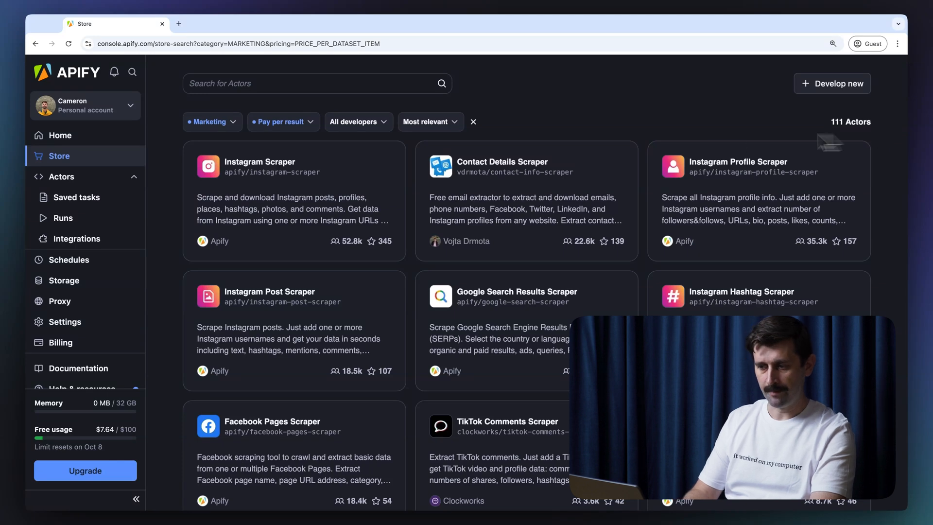
# Step: View the Instagram Scraper page in a new tab, then return to the Store
pyautogui.rightClick(332, 179)
pyautogui.click(367, 182)
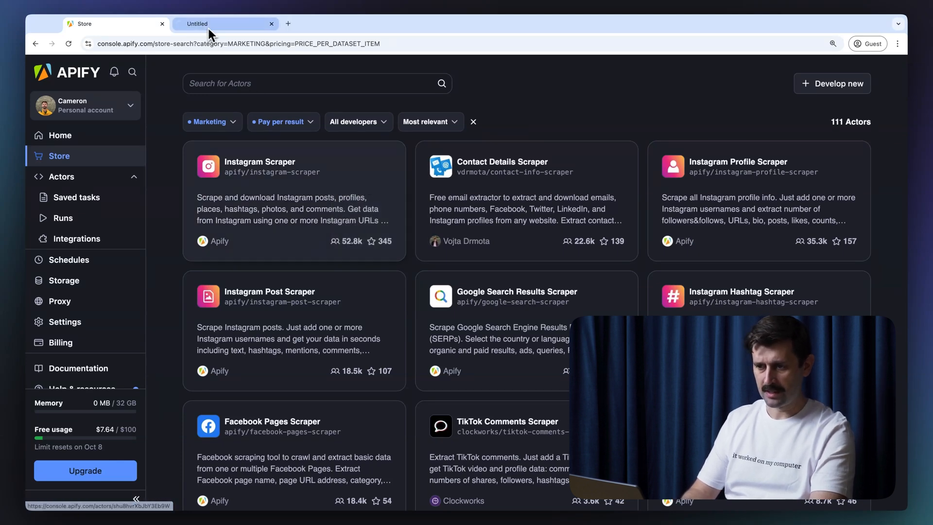
pyautogui.click(209, 26)
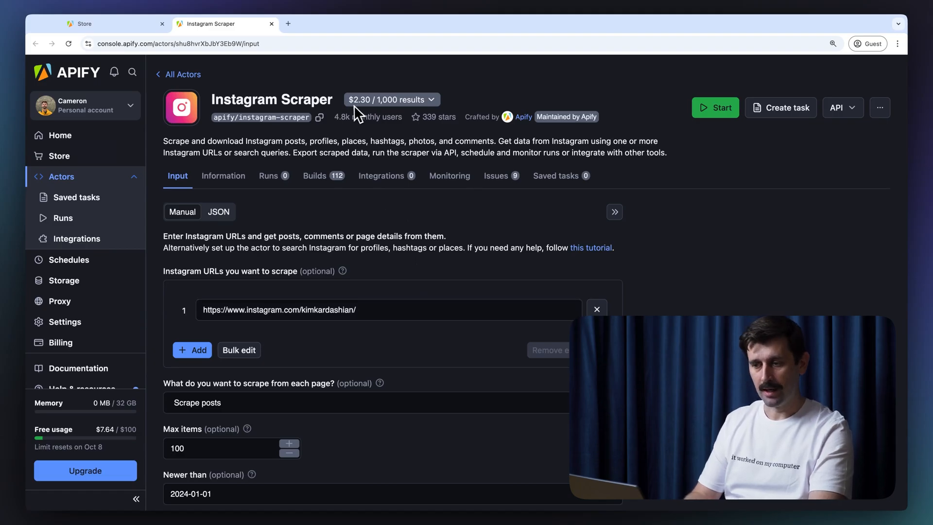
pyautogui.click(141, 24)
# Step: Switch the pricing filter to Pay per usage and open Google Maps Scraper in a new tab
pyautogui.click(299, 128)
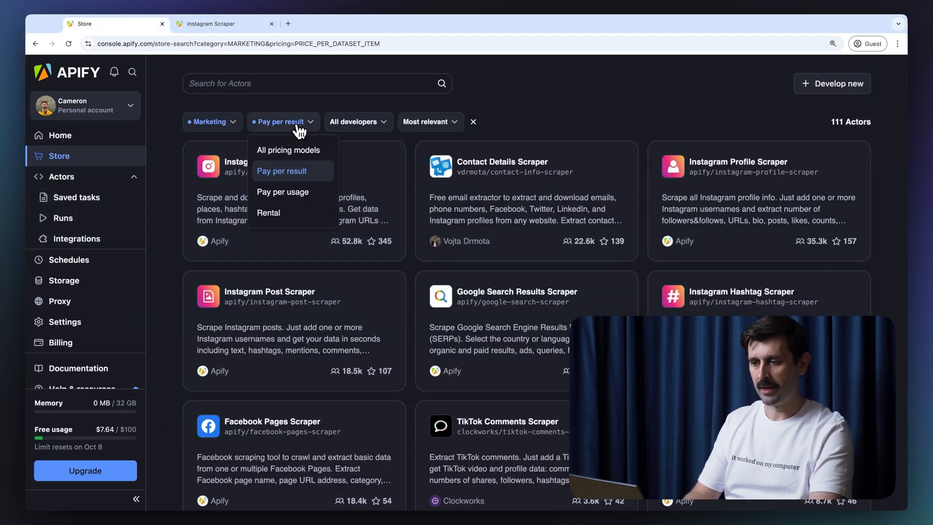
pyautogui.click(301, 193)
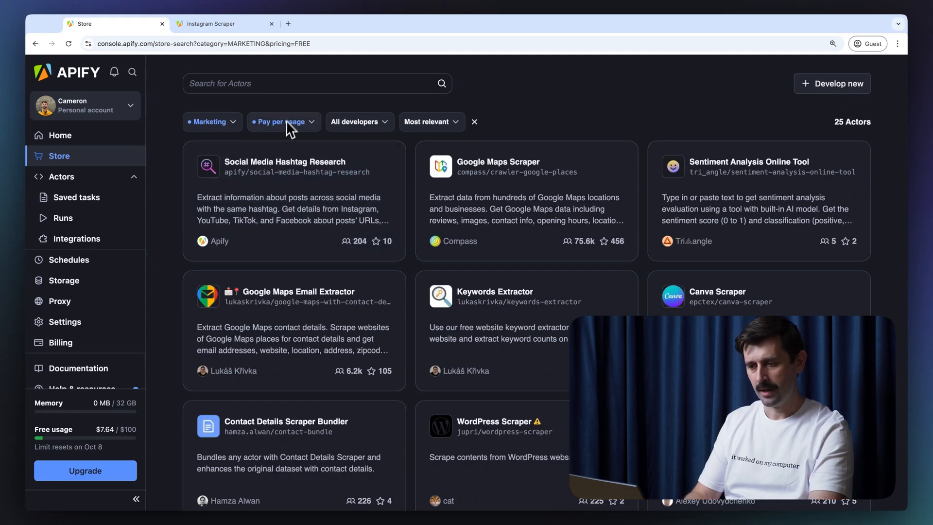
pyautogui.rightClick(503, 192)
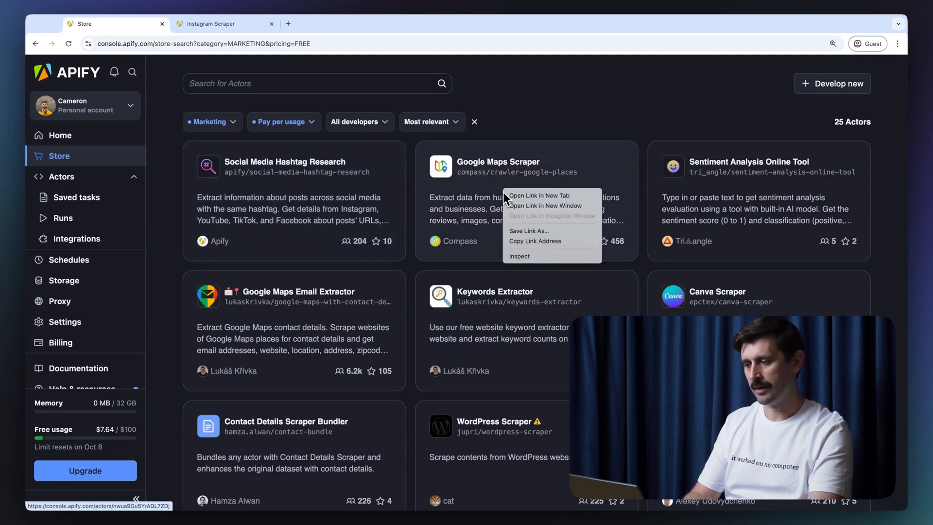
pyautogui.click(517, 195)
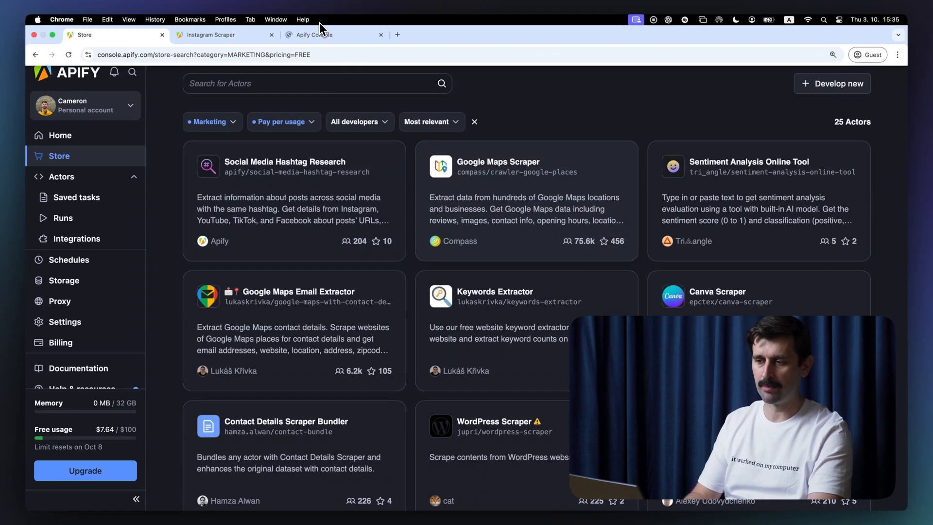
# Step: Look over the Google Maps Scraper tab, then filter the Store to Rental pricing (429 Actors)
pyautogui.click(322, 30)
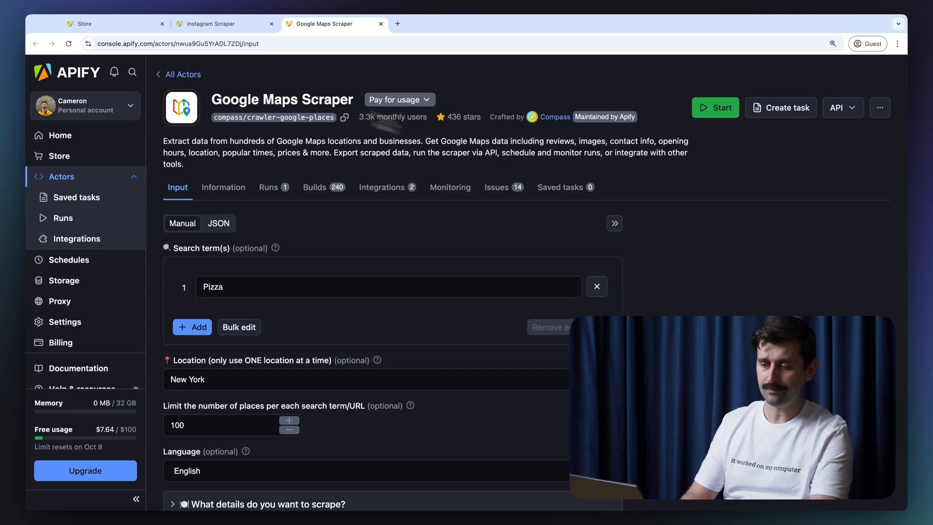
pyautogui.click(159, 27)
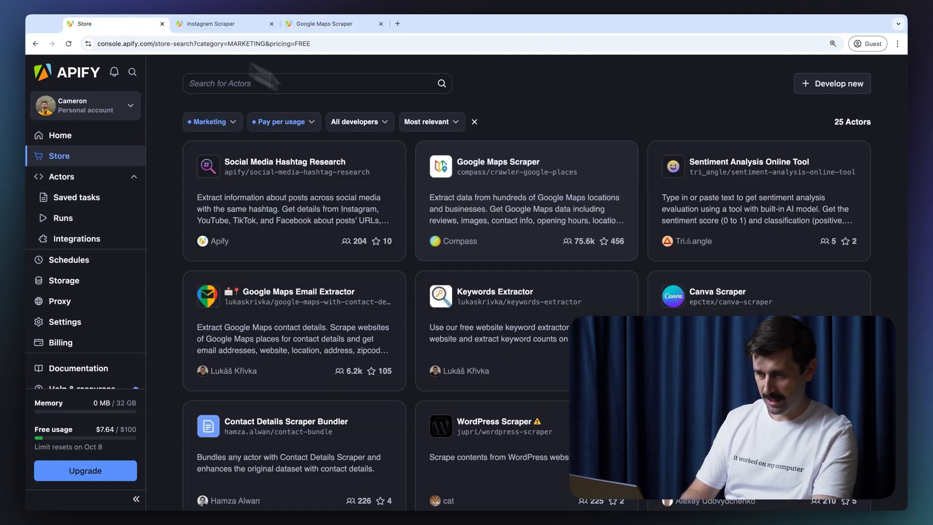
pyautogui.click(289, 122)
pyautogui.click(269, 213)
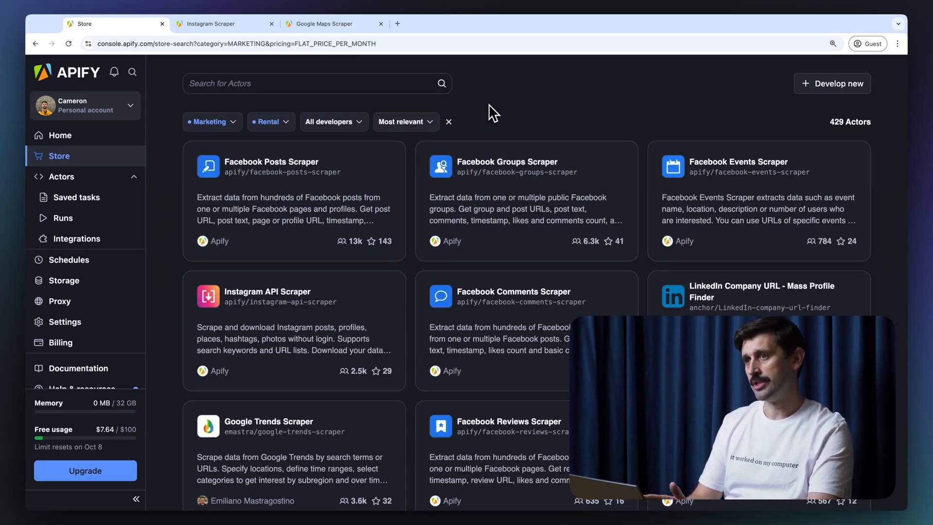
# Step: Open the Facebook Posts Scraper, priced at $35.00/month plus usage
pyautogui.click(266, 174)
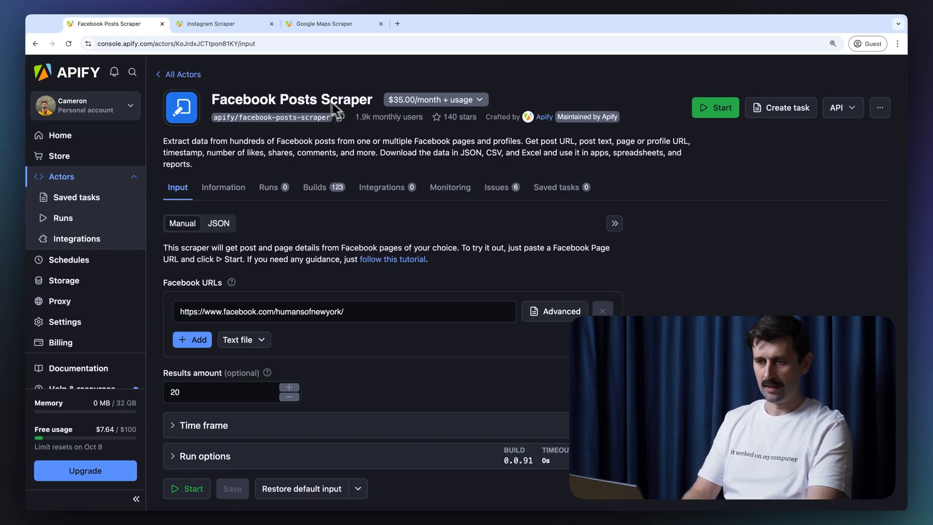
# Step: Find the AI Text Analyzer for Google Reviews actor in the Actor store and open its succeeded run
pyautogui.click(76, 182)
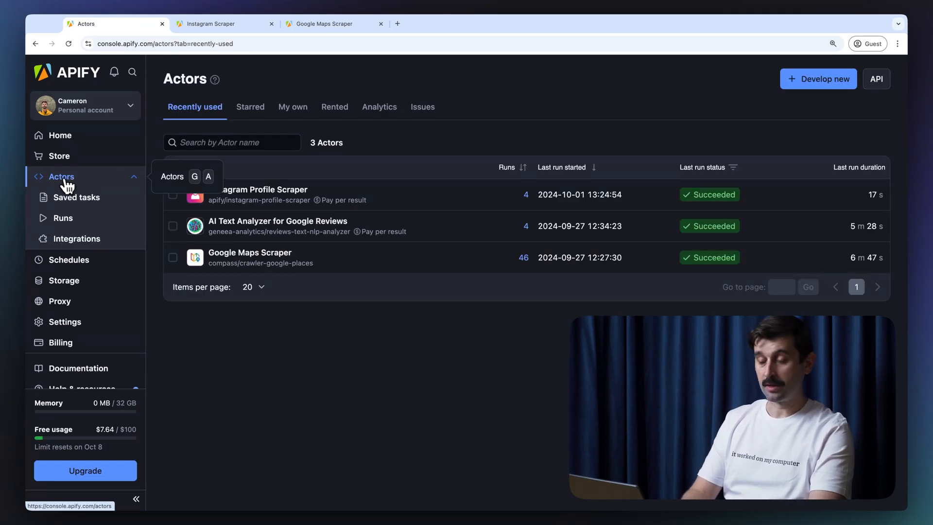
pyautogui.click(60, 156)
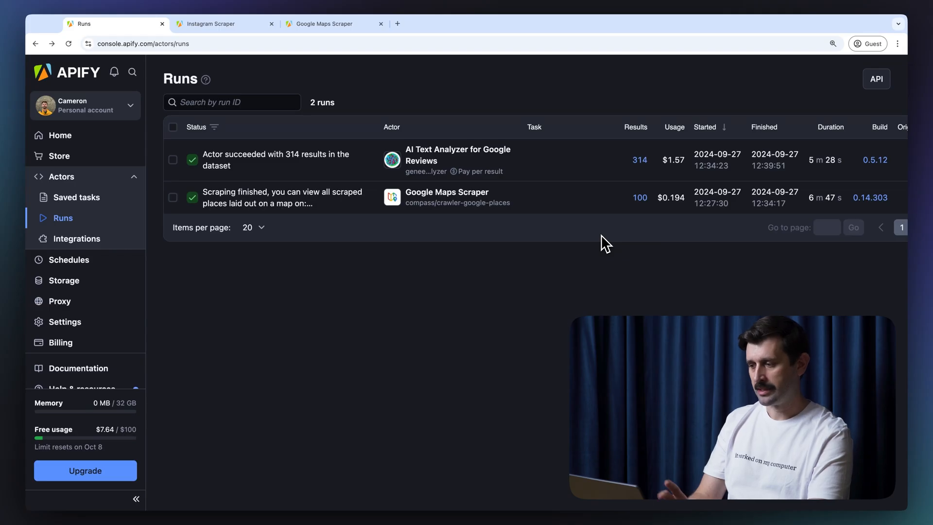
pyautogui.hscroll(2, 620, 197)
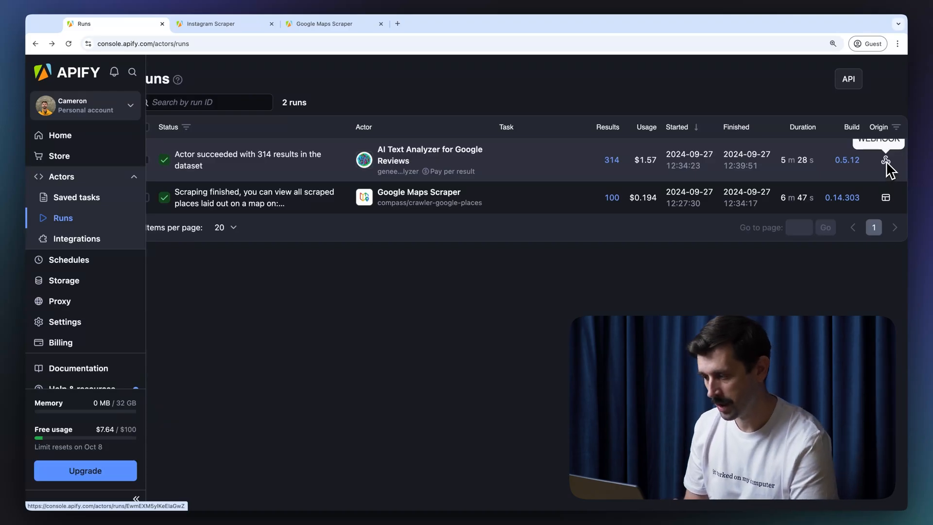
pyautogui.hscroll(-3, 547, 176)
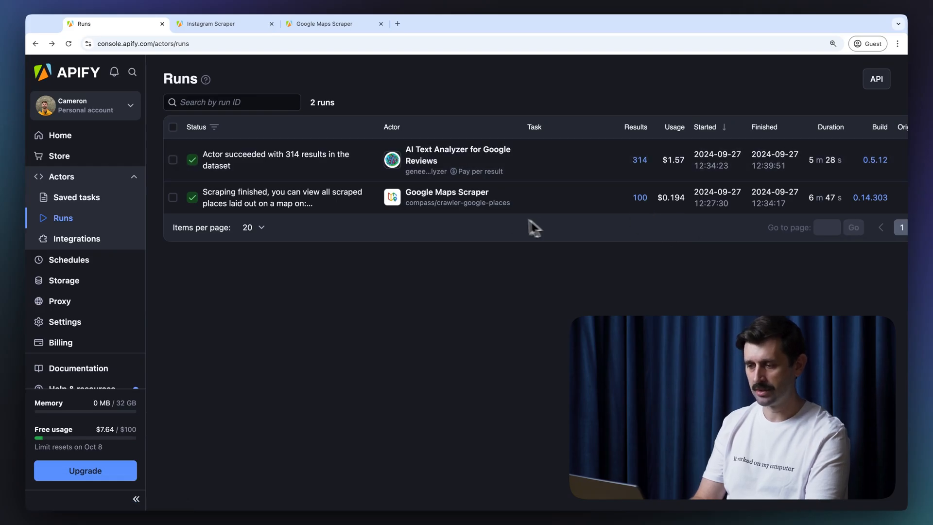
pyautogui.click(443, 155)
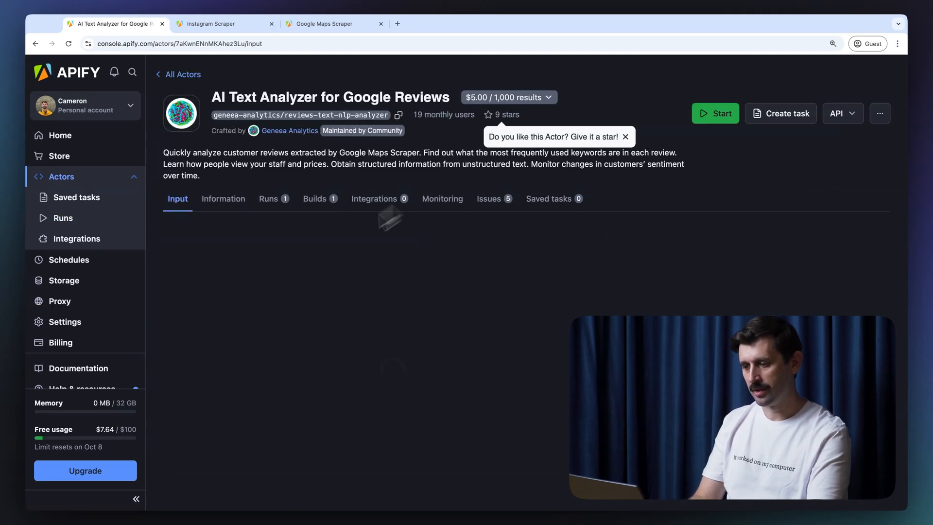
pyautogui.click(626, 138)
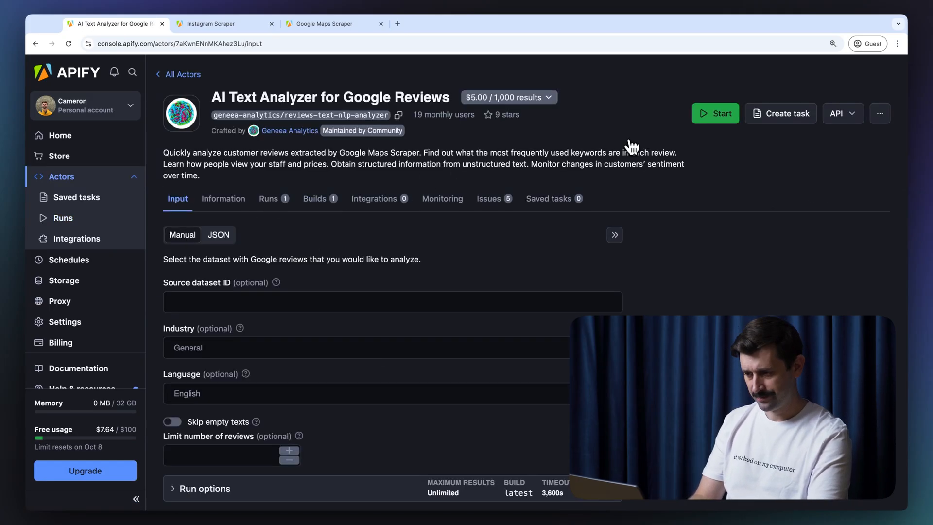
pyautogui.click(290, 194)
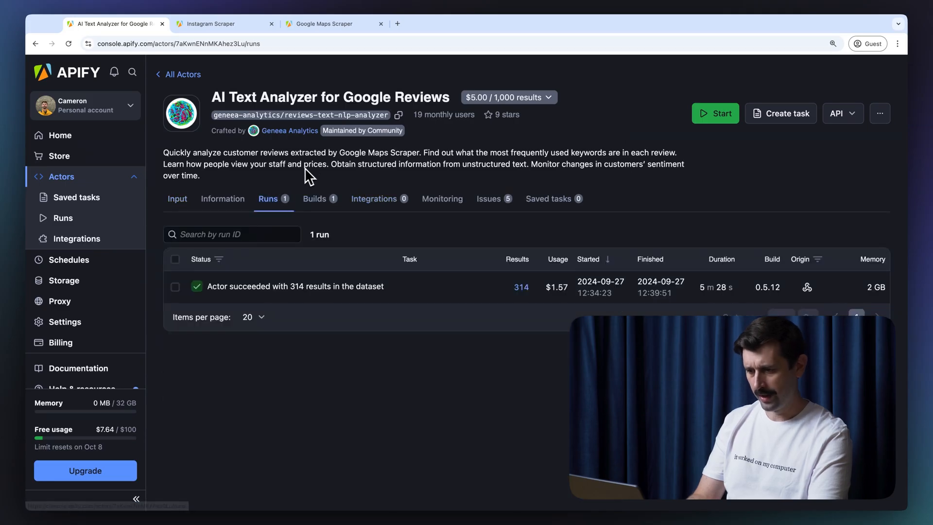
pyautogui.click(298, 290)
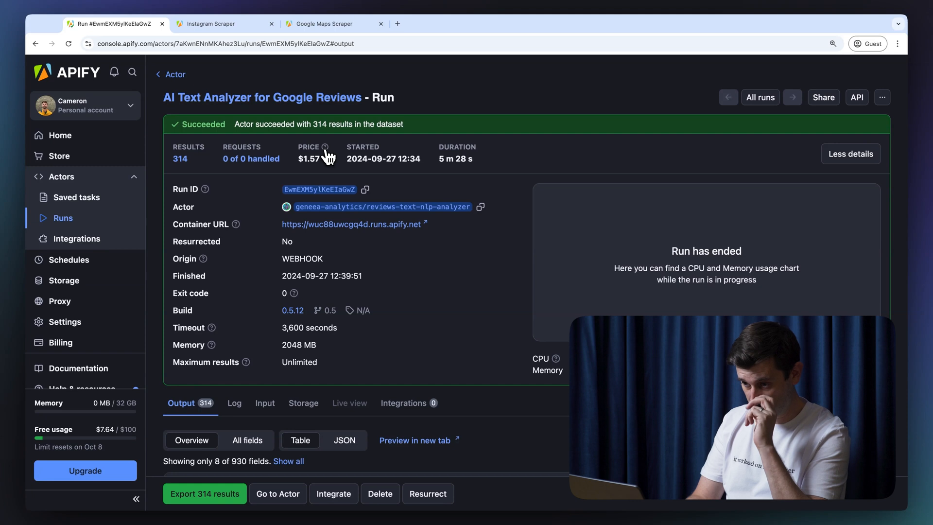
# Step: Scroll through the run's 314 output rows, such as Domino's Pizza and Di Farina Pizzeria
pyautogui.moveTo(328, 155)
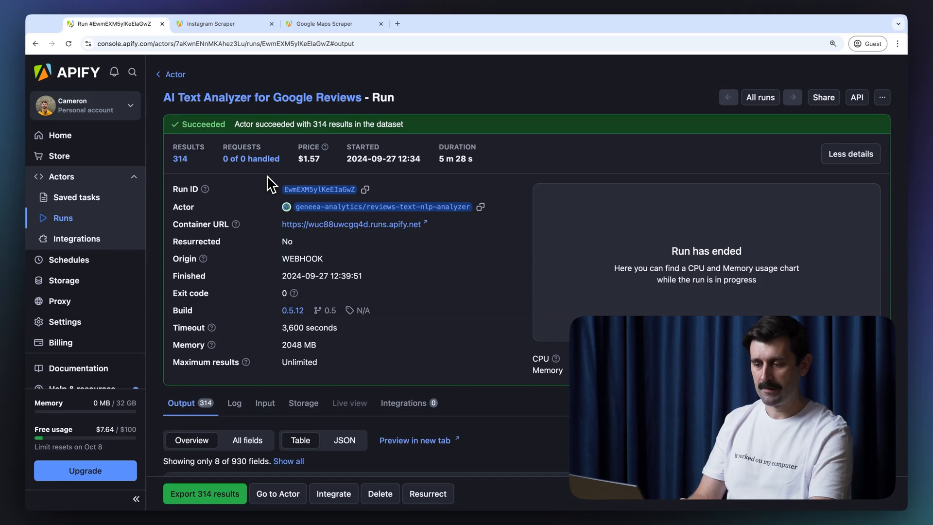
pyautogui.scroll(-5, 268, 177)
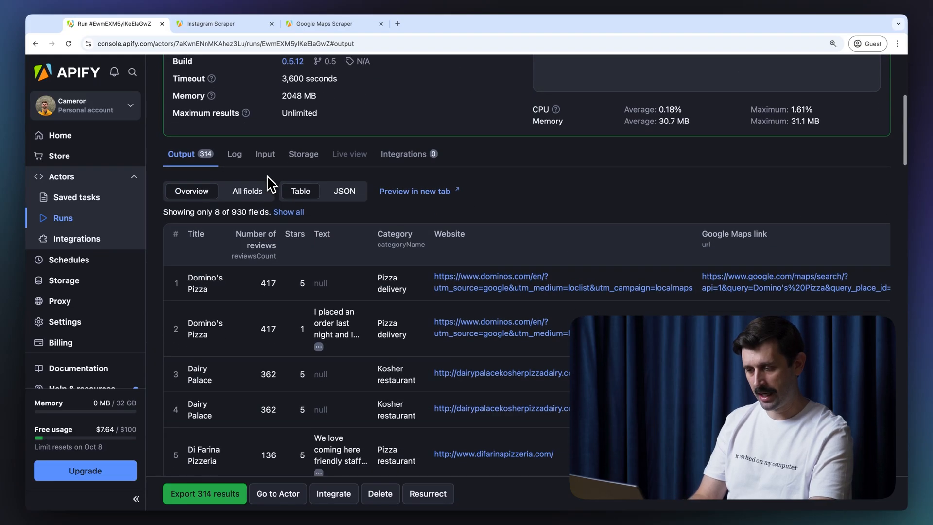
pyautogui.scroll(-1, 267, 176)
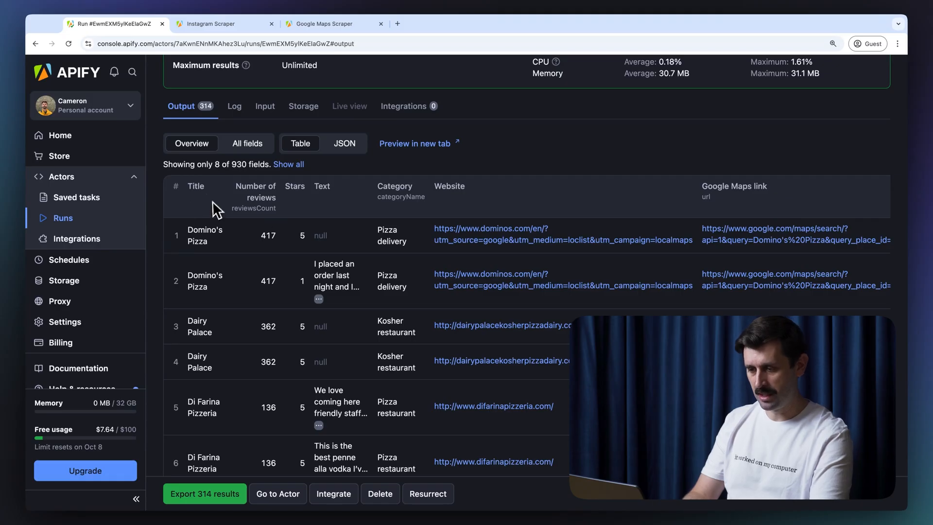
pyautogui.scroll(-2, 214, 209)
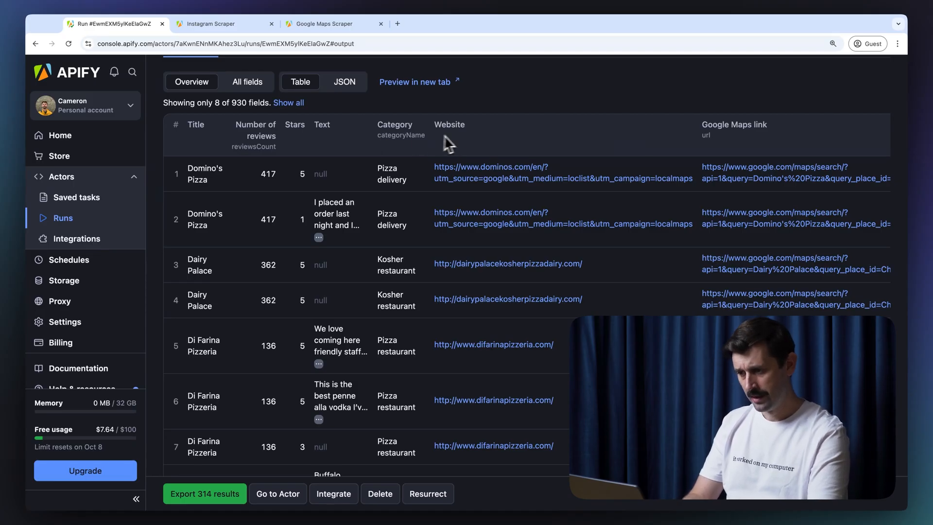
pyautogui.click(248, 82)
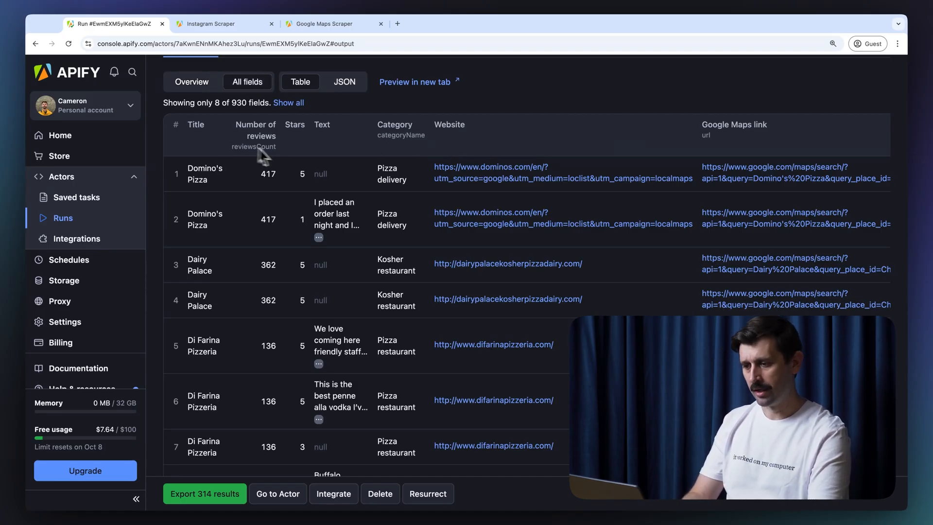
pyautogui.hscroll(8, 625, 119)
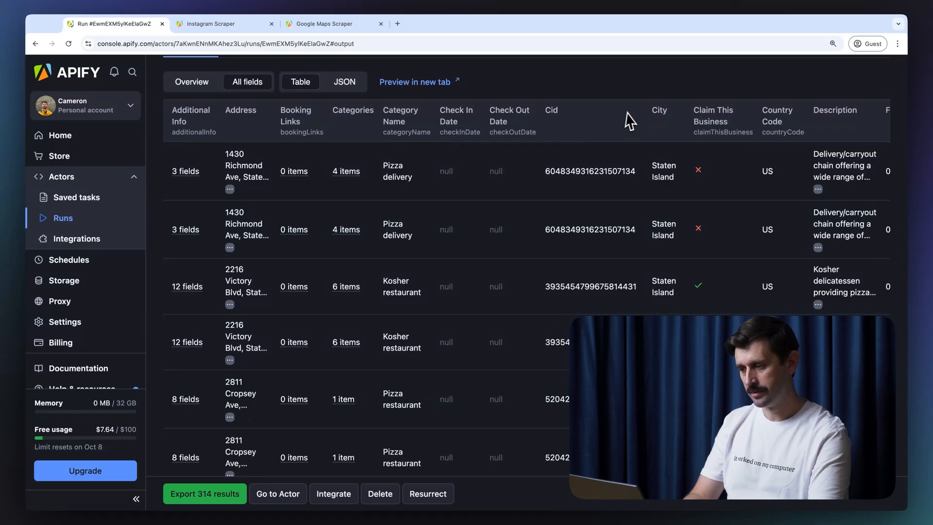
pyautogui.hscroll(10, 631, 113)
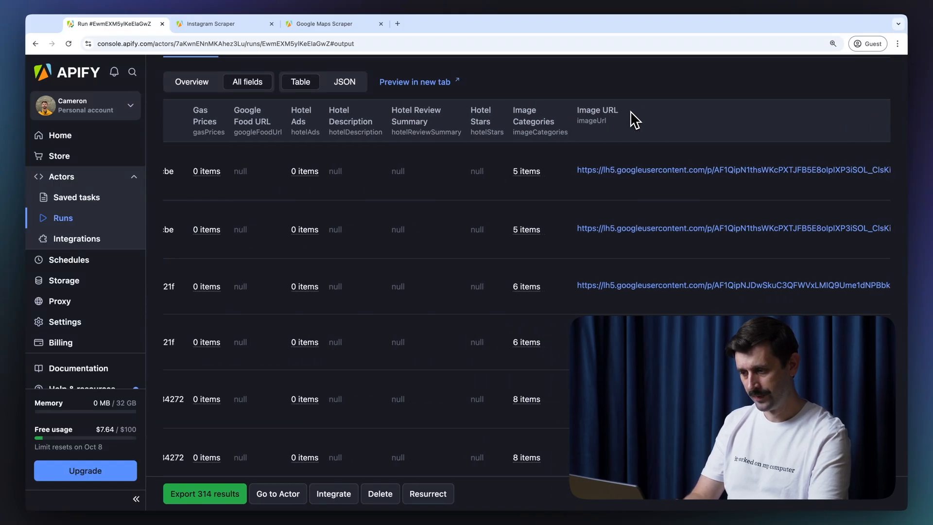
pyautogui.hscroll(10, 631, 119)
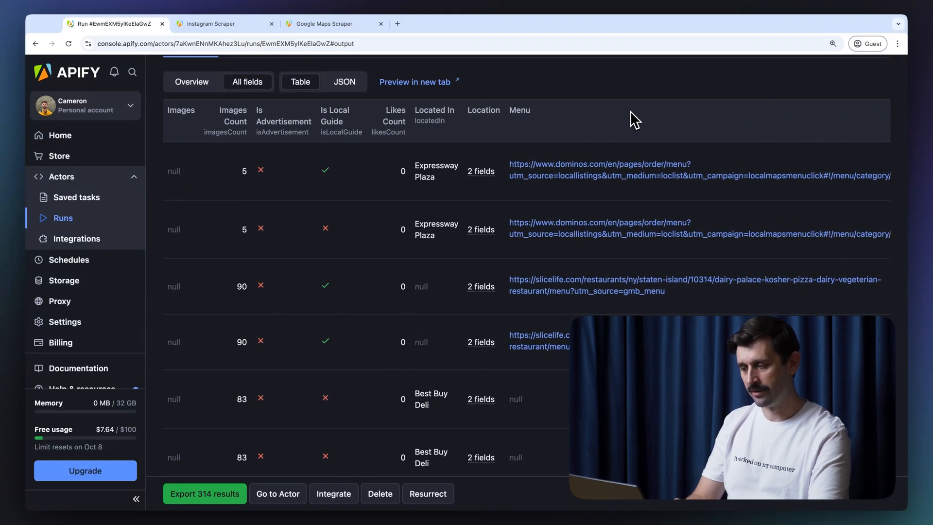
pyautogui.hscroll(10, 631, 112)
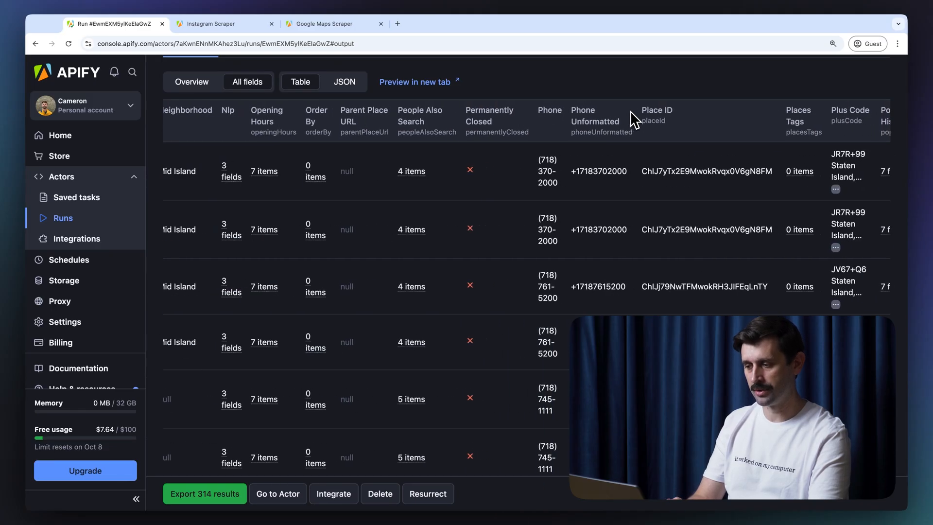
pyautogui.hscroll(10, 631, 118)
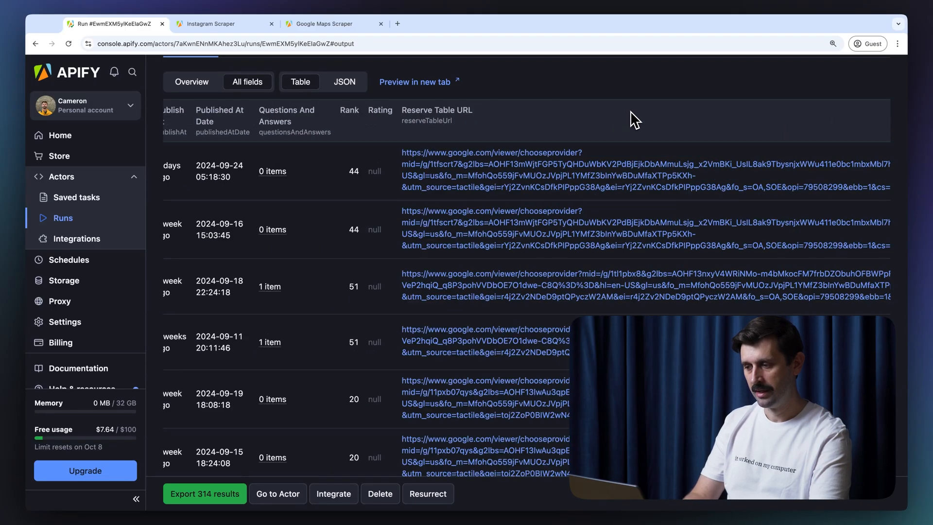
pyautogui.hscroll(10, 631, 119)
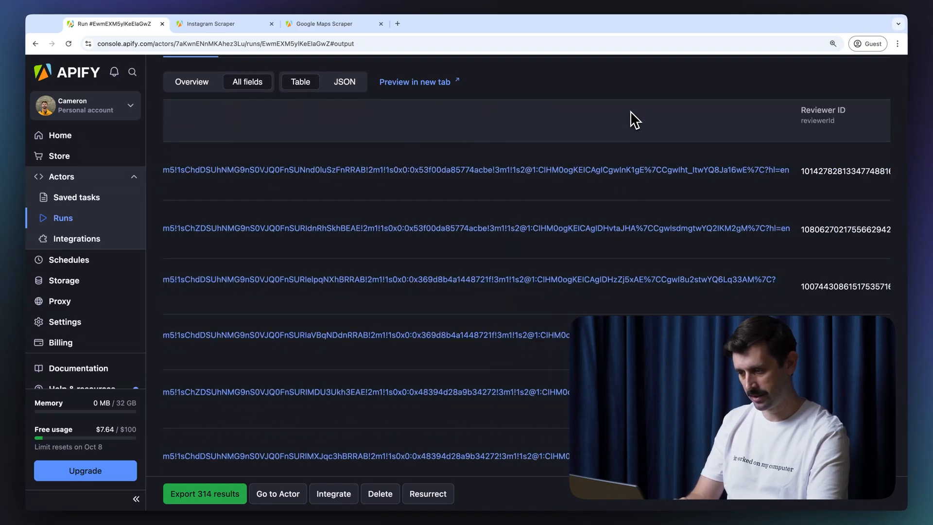
pyautogui.hscroll(3, 631, 111)
pyautogui.hscroll(-15, 631, 111)
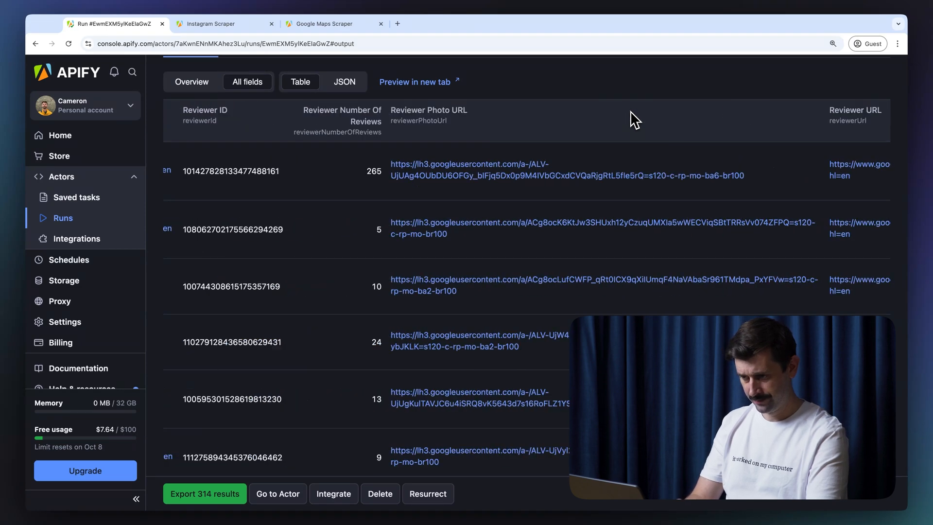
pyautogui.hscroll(-20, 631, 110)
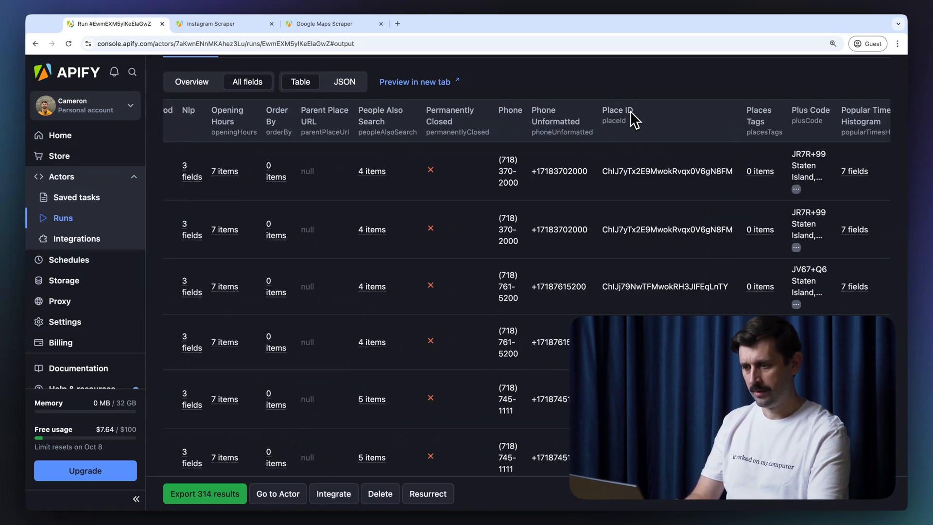
pyautogui.hscroll(-15, 631, 111)
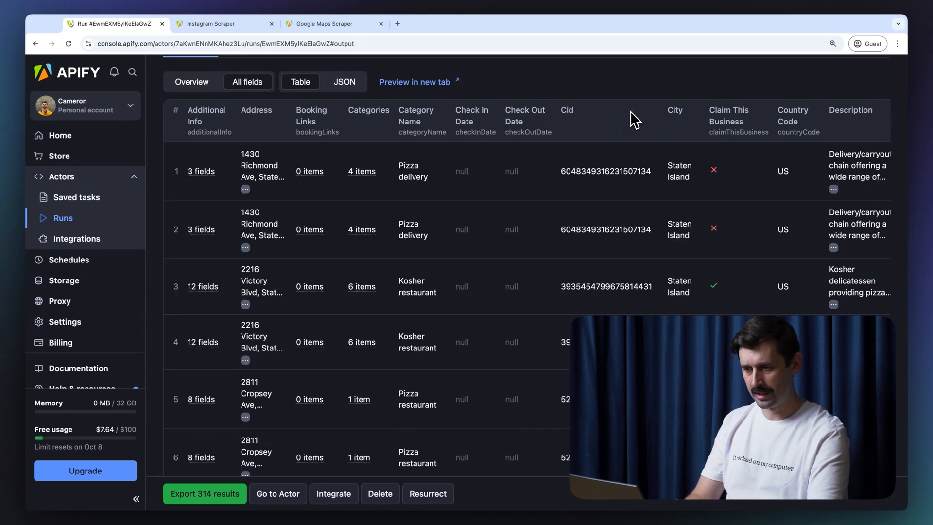
pyautogui.click(181, 78)
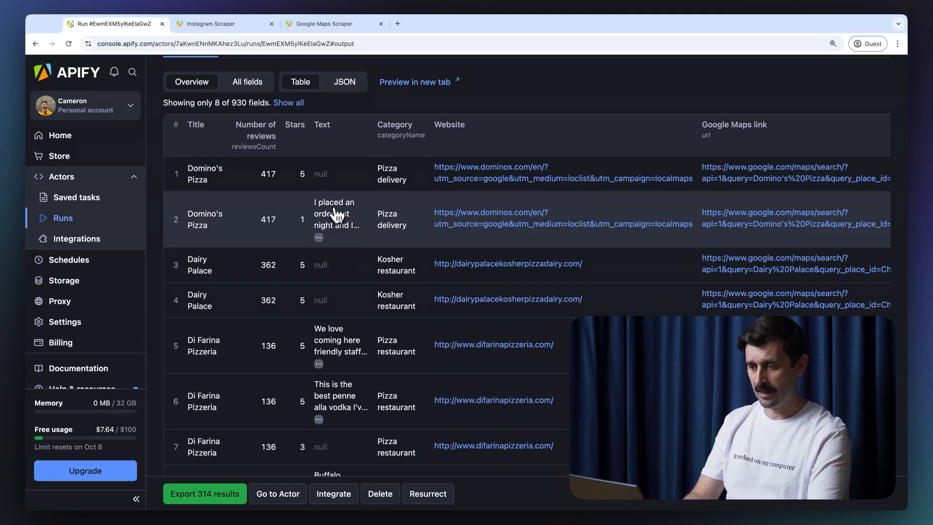
pyautogui.hscroll(5, 386, 227)
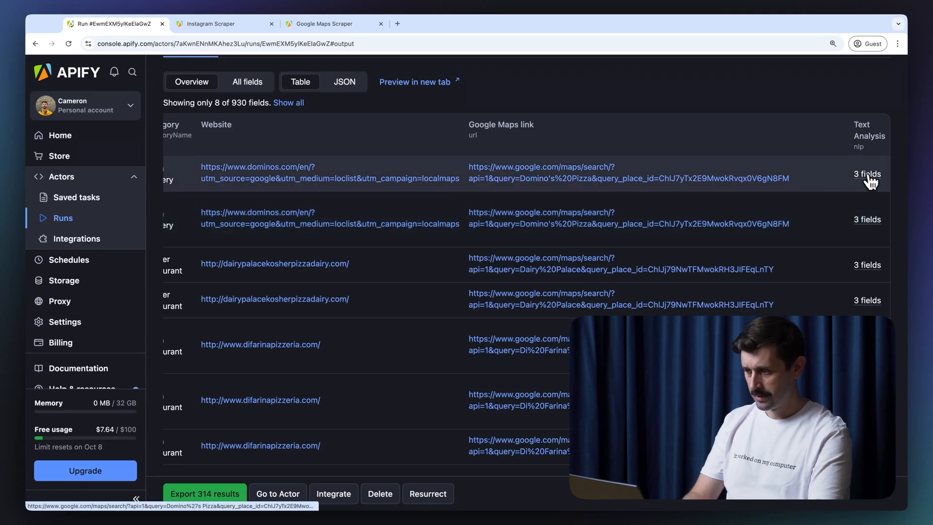
pyautogui.moveTo(870, 182)
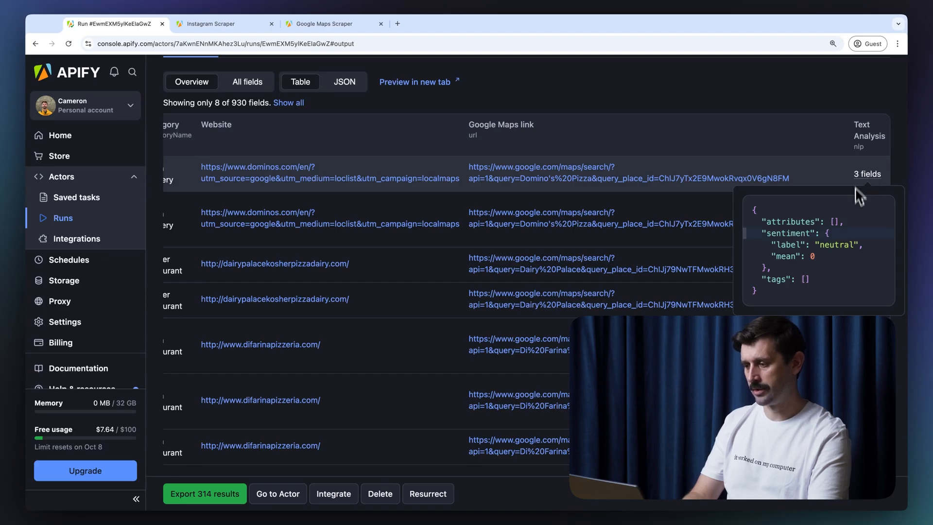
pyautogui.scroll(-1, 840, 247)
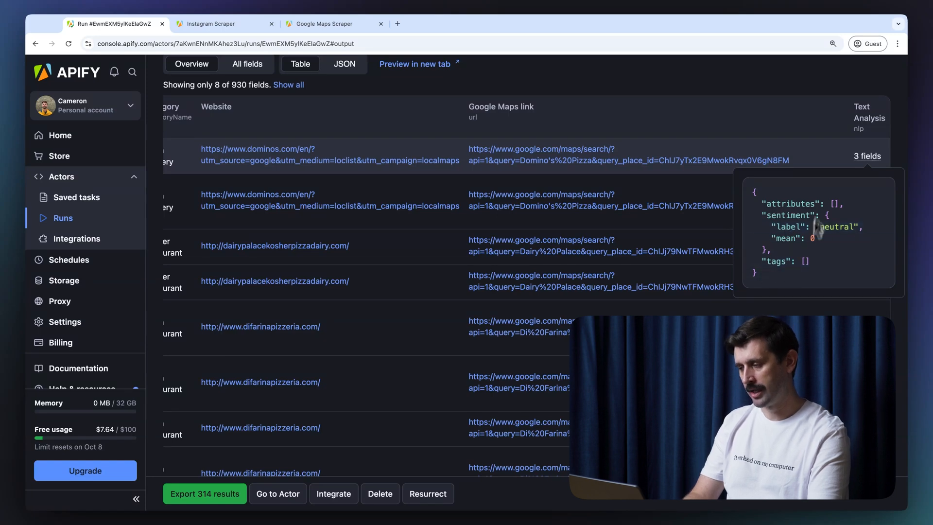
pyautogui.hscroll(-10, 859, 229)
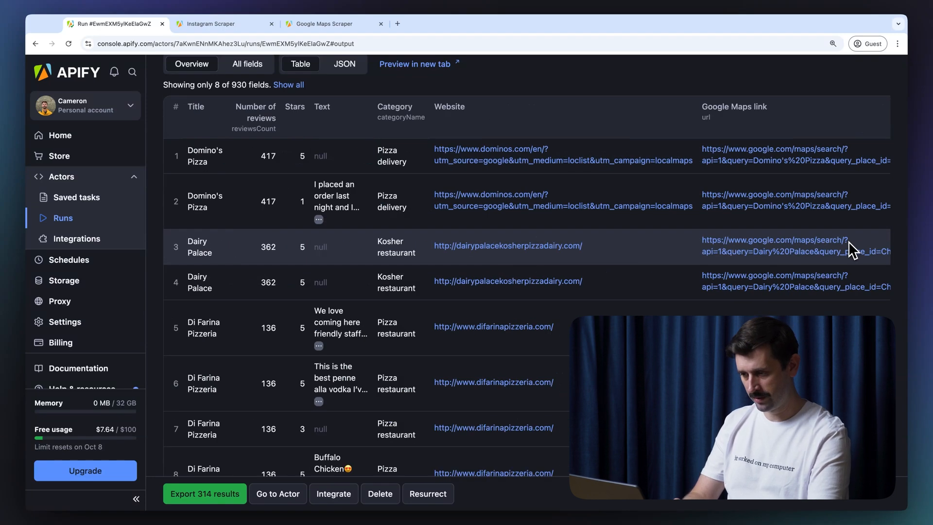
pyautogui.hscroll(5, 475, 204)
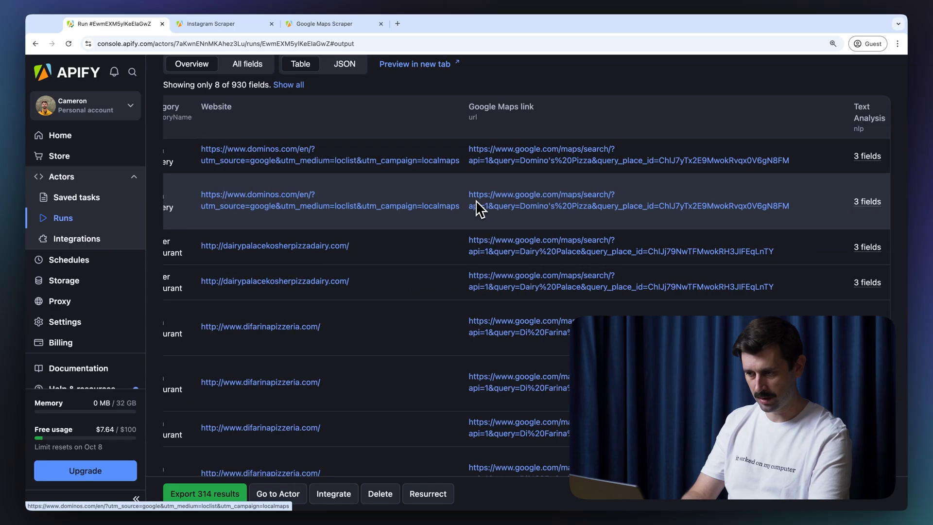
pyautogui.moveTo(867, 201)
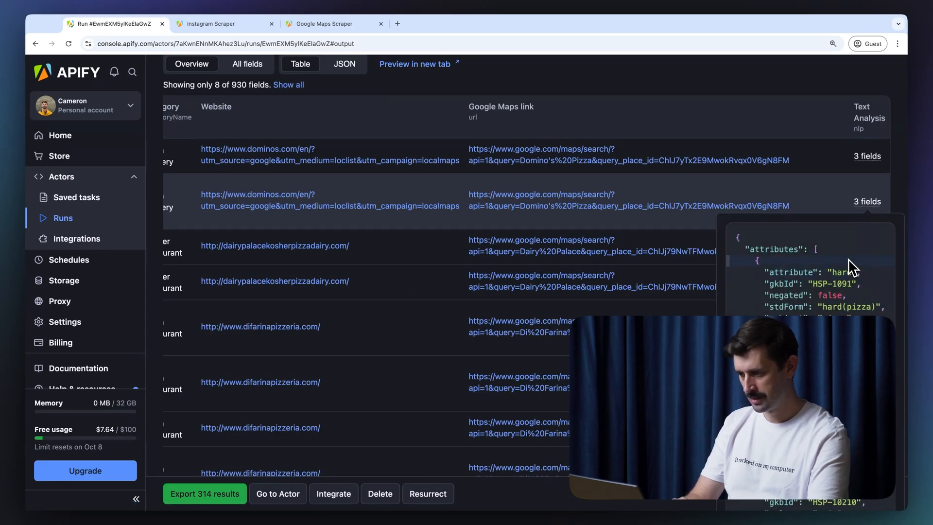
pyautogui.scroll(2, 785, 306)
pyautogui.scroll(-3, 783, 311)
pyautogui.scroll(-3, 782, 311)
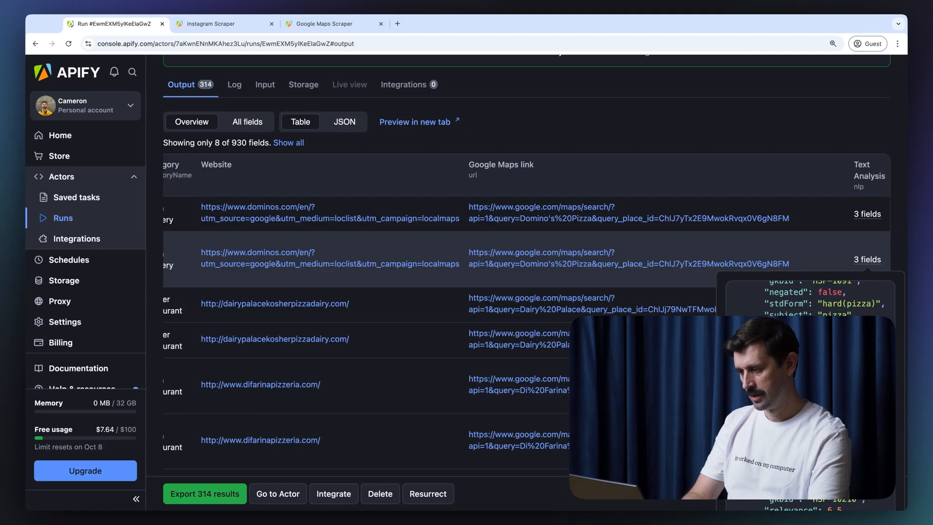
pyautogui.scroll(-5, 807, 299)
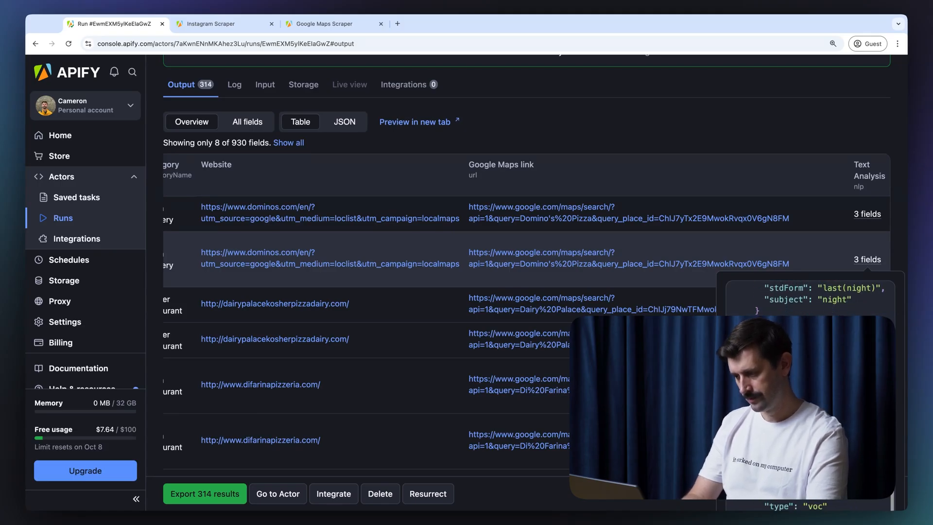
pyautogui.scroll(-3, 535, 282)
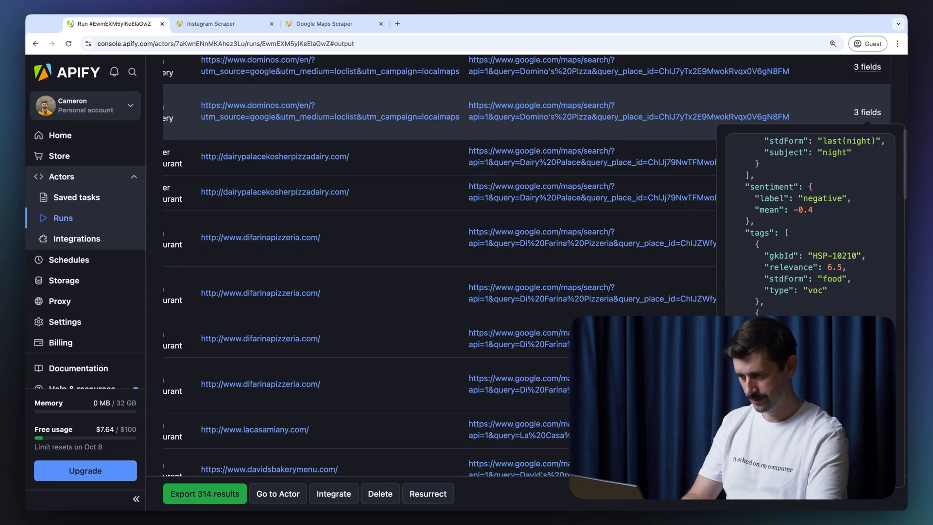
pyautogui.scroll(8, 807, 219)
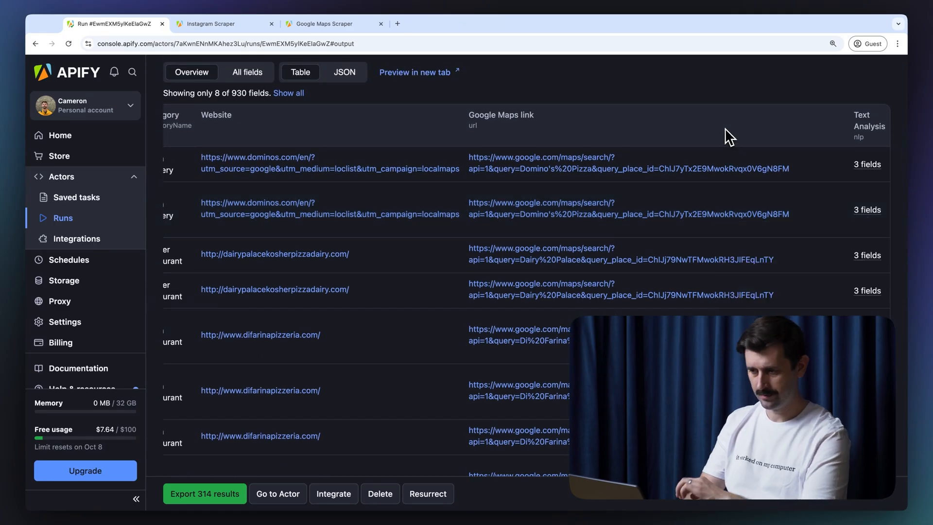
pyautogui.hscroll(-6, 671, 124)
pyautogui.scroll(5, 283, 184)
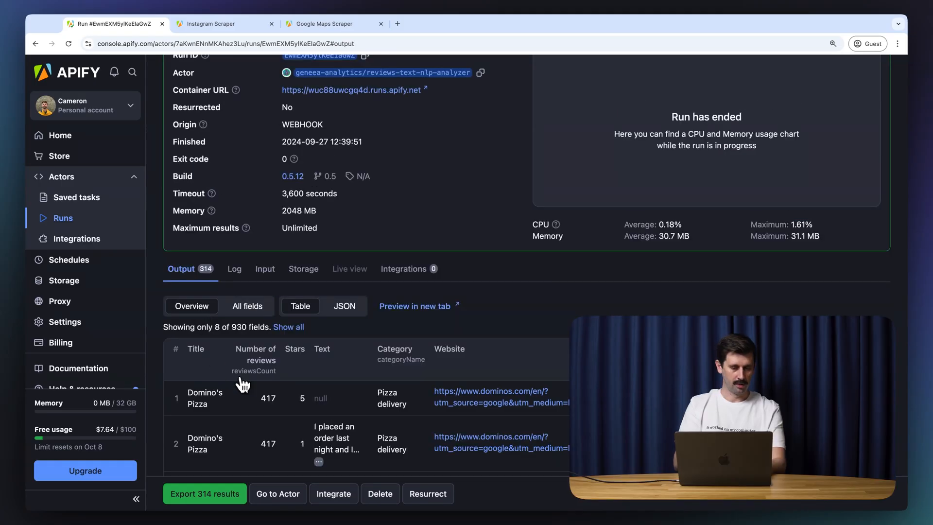
pyautogui.scroll(-3, 243, 384)
# Step: Switch the run output to JSON view and locate the first Domino's Pizza item
pyautogui.scroll(-1, 246, 386)
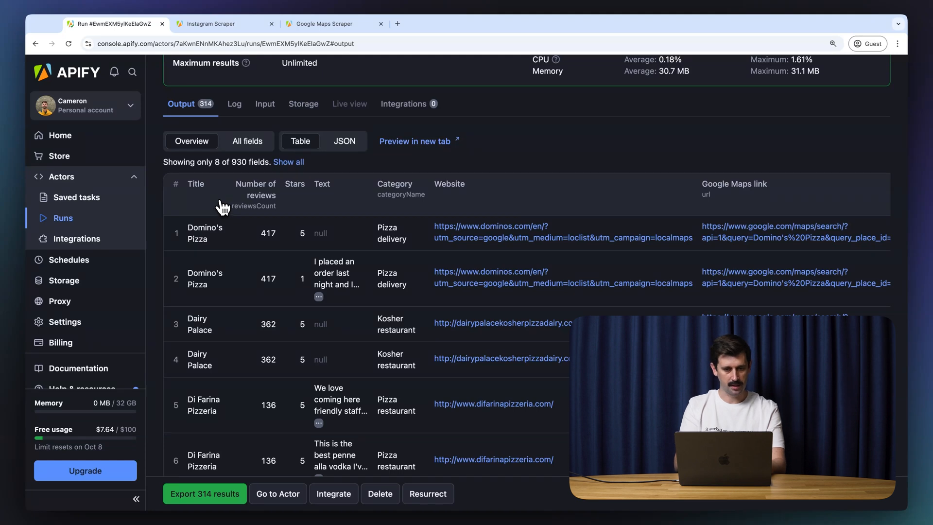
pyautogui.click(349, 142)
pyautogui.scroll(-1, 253, 233)
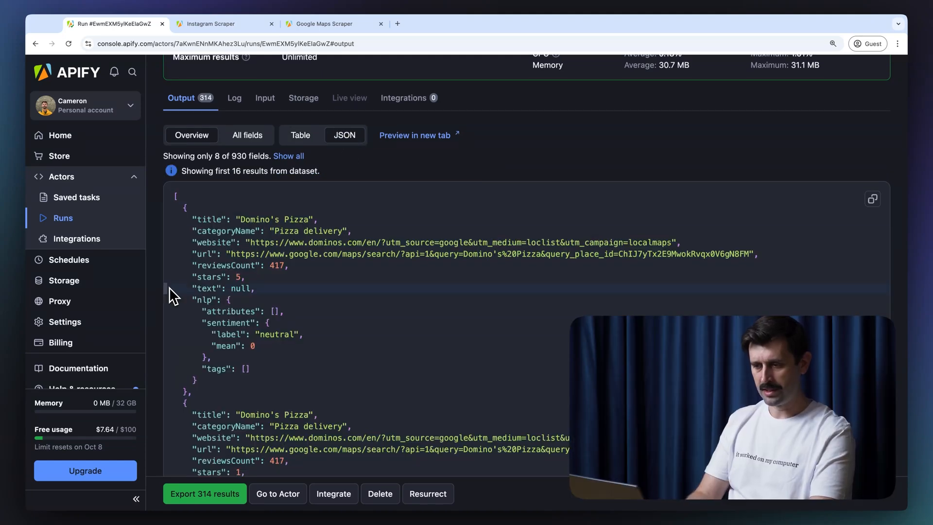
pyautogui.moveTo(188, 219); pyautogui.dragTo(311, 219)
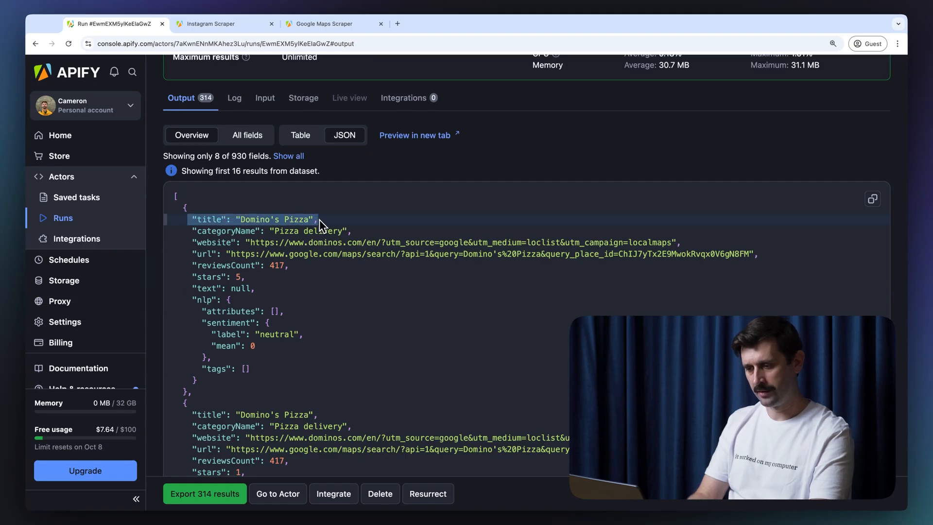
pyautogui.click(355, 220)
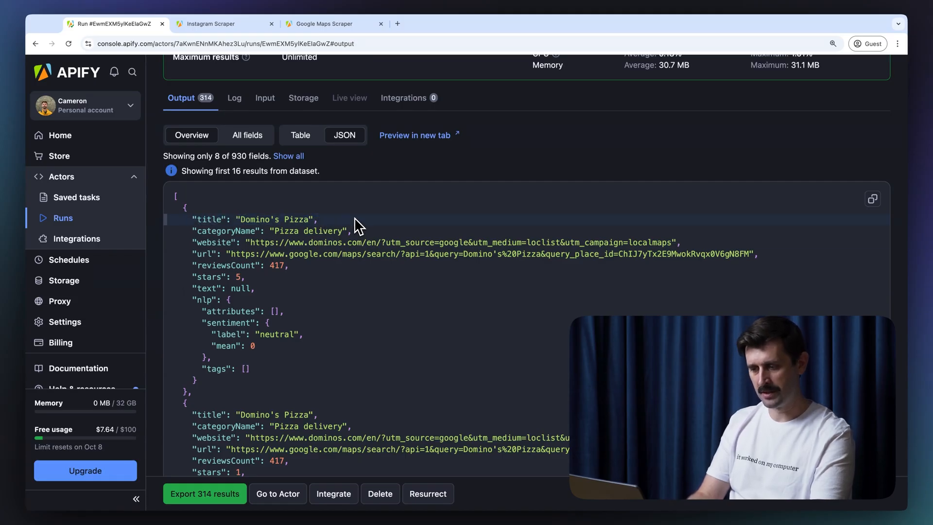
# Step: Scroll to the 1-star Domino's Pizza review with negative sentiment, mean -0.4
pyautogui.scroll(-2, 202, 245)
pyautogui.click(201, 239)
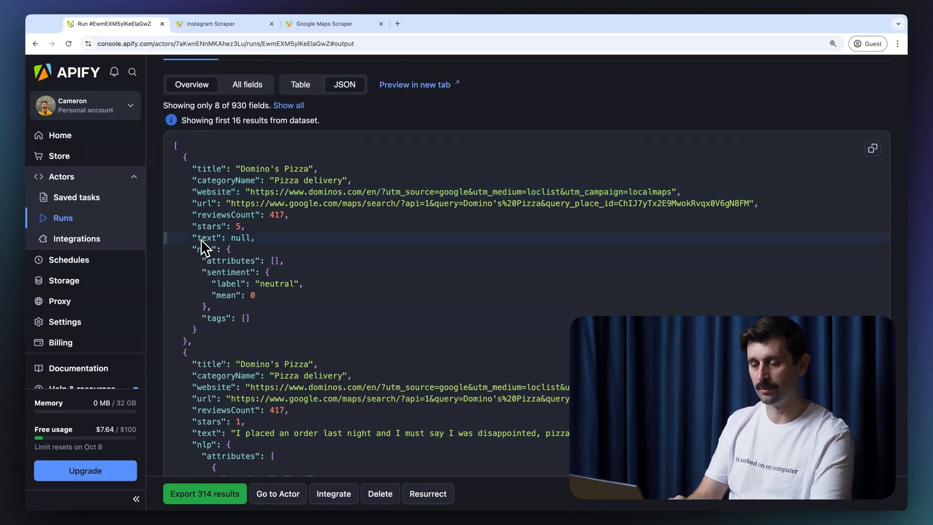
pyautogui.scroll(-5, 200, 239)
pyautogui.scroll(-12, 200, 239)
pyautogui.scroll(6, 201, 245)
pyautogui.scroll(15, 201, 239)
pyautogui.scroll(-5, 294, 360)
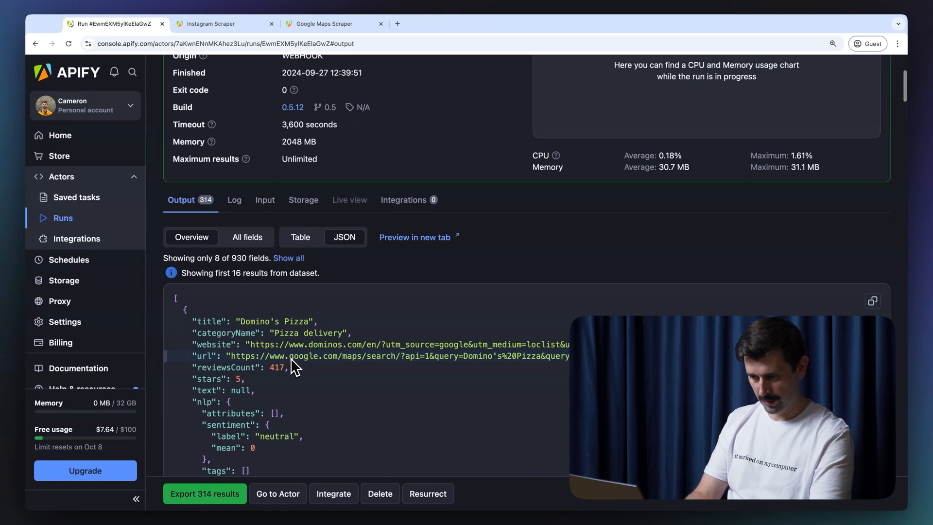
pyautogui.scroll(-2, 291, 358)
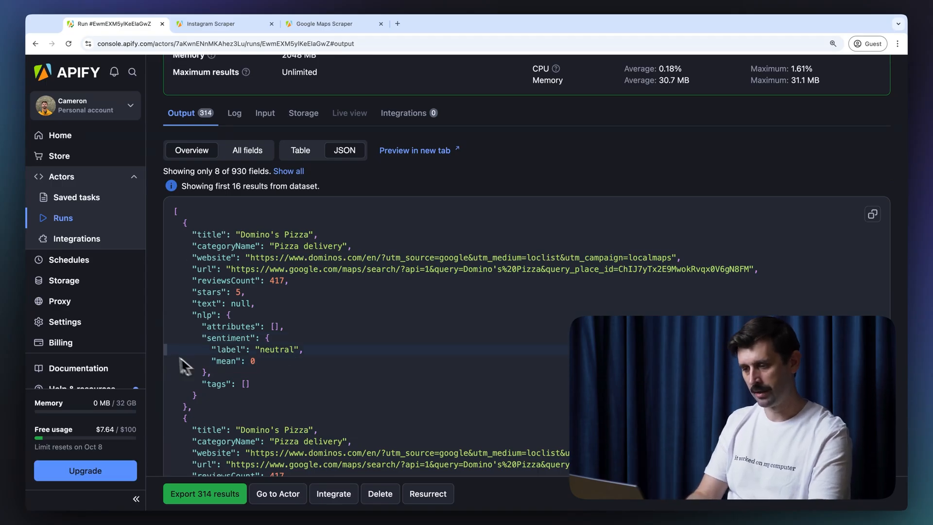
pyautogui.scroll(-7, 176, 324)
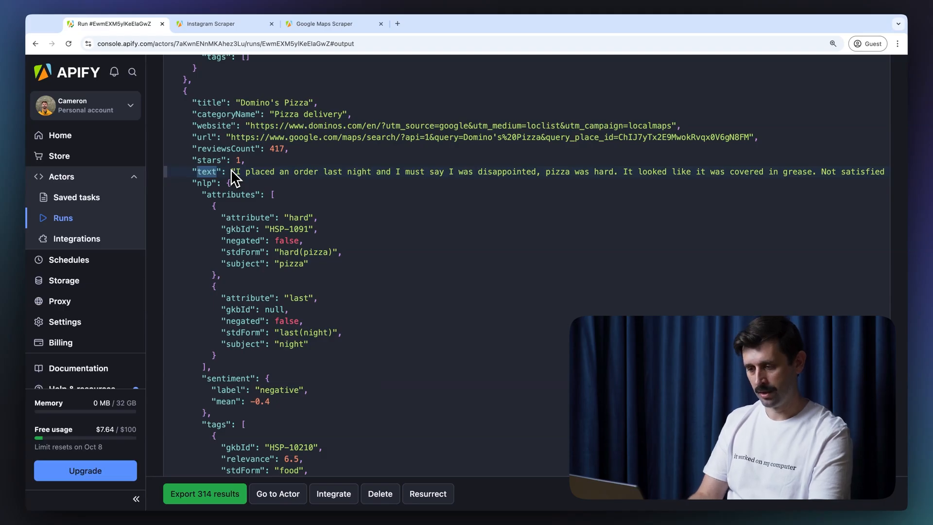
pyautogui.moveTo(211, 166); pyautogui.dragTo(219, 164)
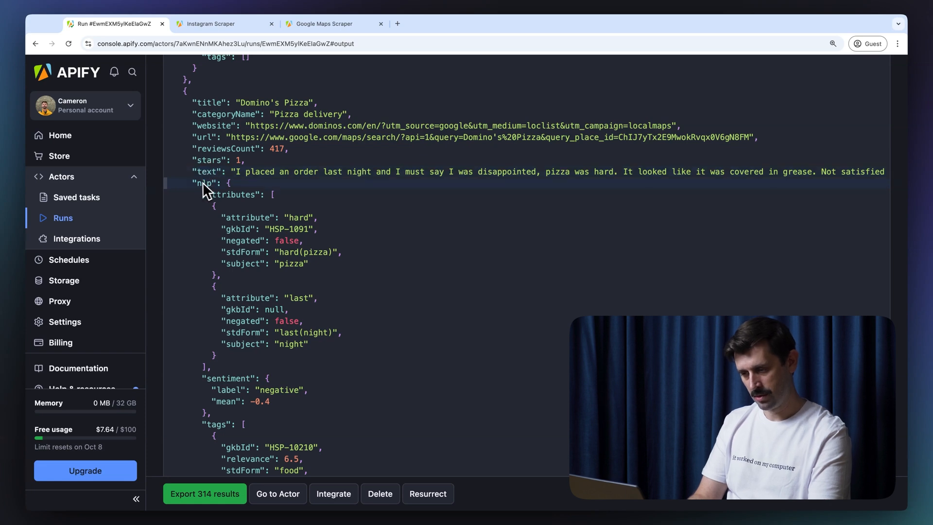
pyautogui.scroll(-5, 197, 182)
pyautogui.scroll(-6, 196, 182)
pyautogui.scroll(-2, 197, 182)
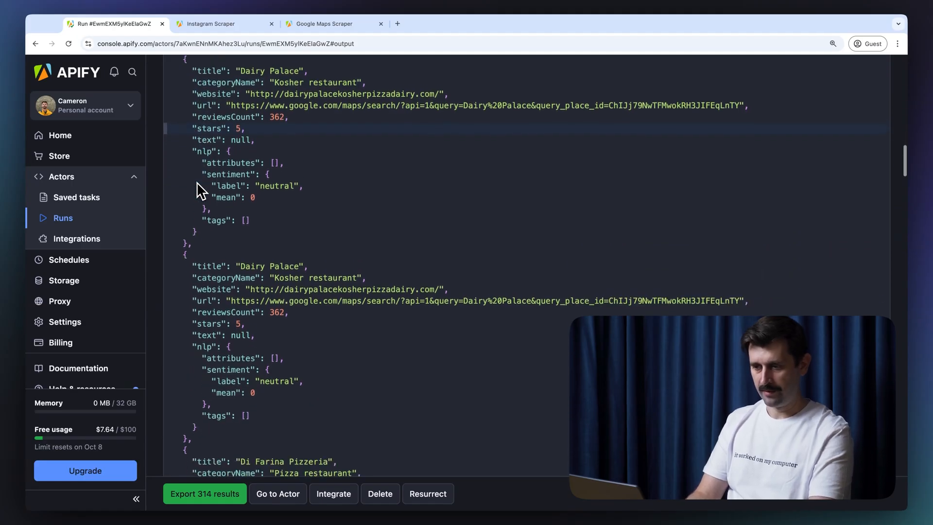
pyautogui.scroll(1, 196, 181)
pyautogui.doubleClick(209, 134)
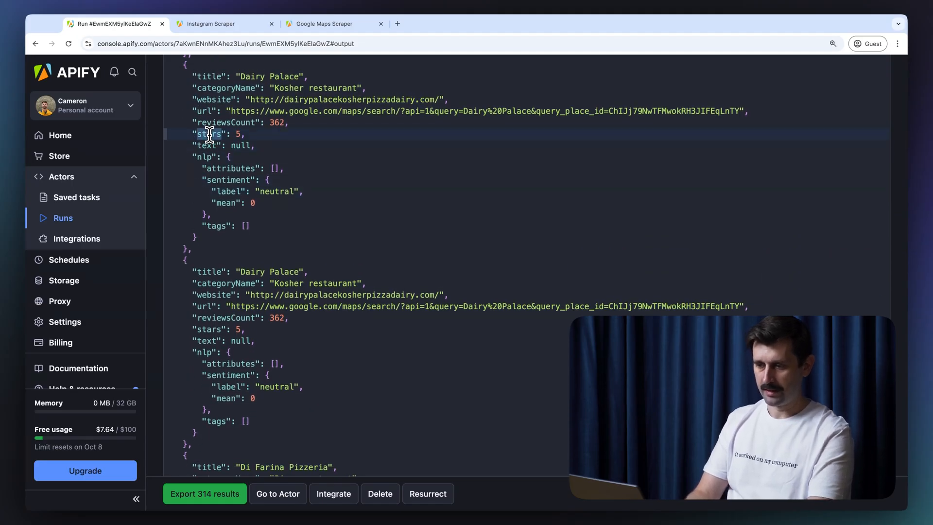
pyautogui.doubleClick(267, 191)
pyautogui.click(278, 192)
pyautogui.tripleClick(279, 192)
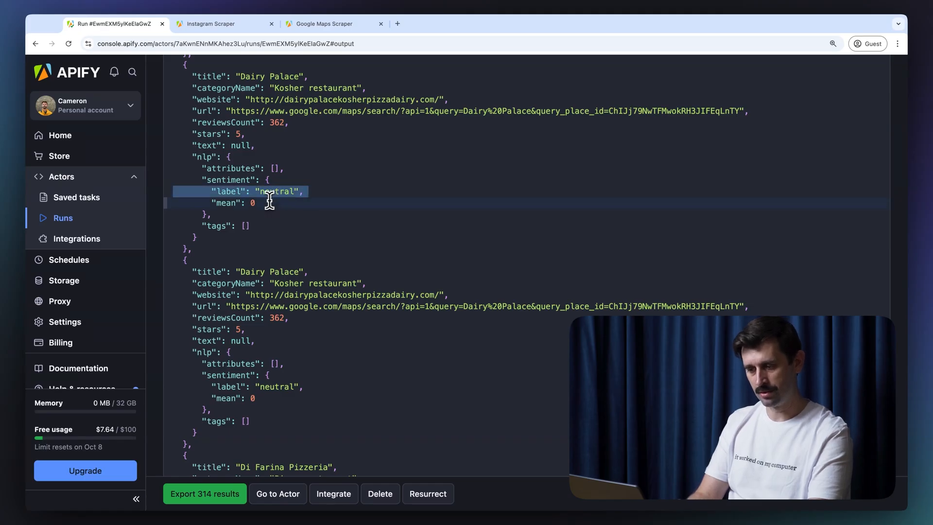
pyautogui.scroll(-6, 266, 201)
pyautogui.click(265, 201)
pyautogui.scroll(-15, 266, 202)
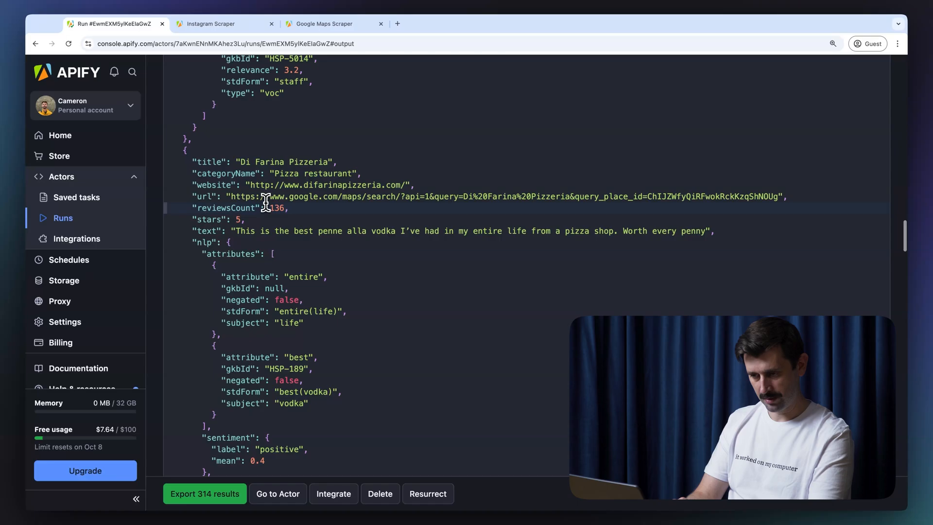
pyautogui.scroll(-1, 266, 202)
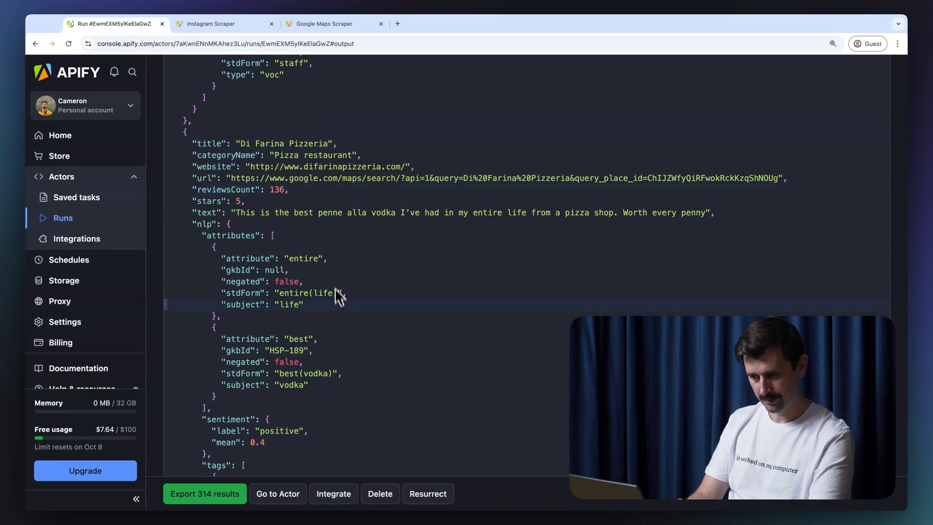
pyautogui.scroll(-2, 333, 309)
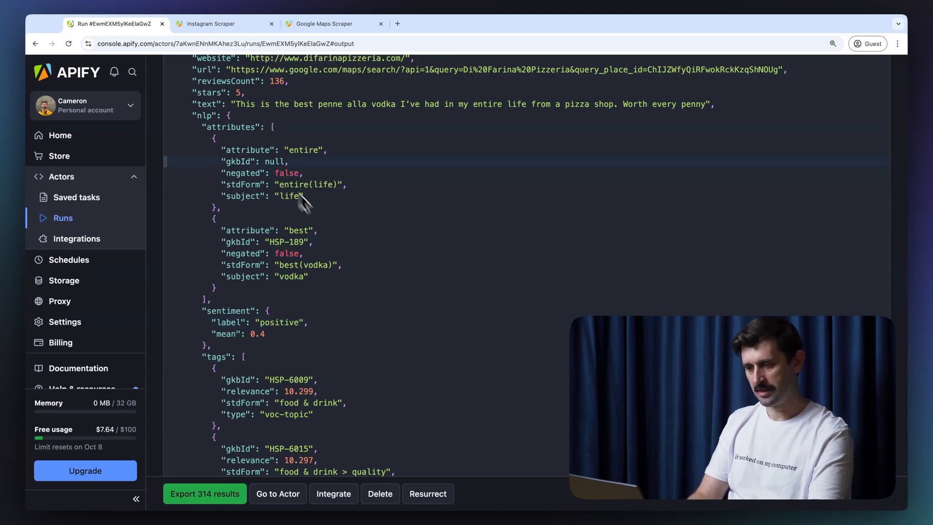
pyautogui.scroll(2, 272, 185)
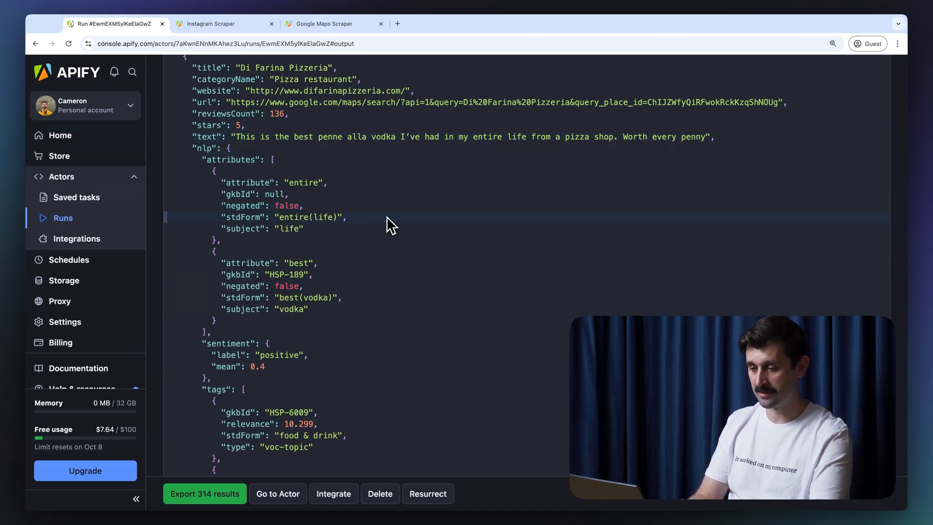
pyautogui.scroll(-6, 389, 221)
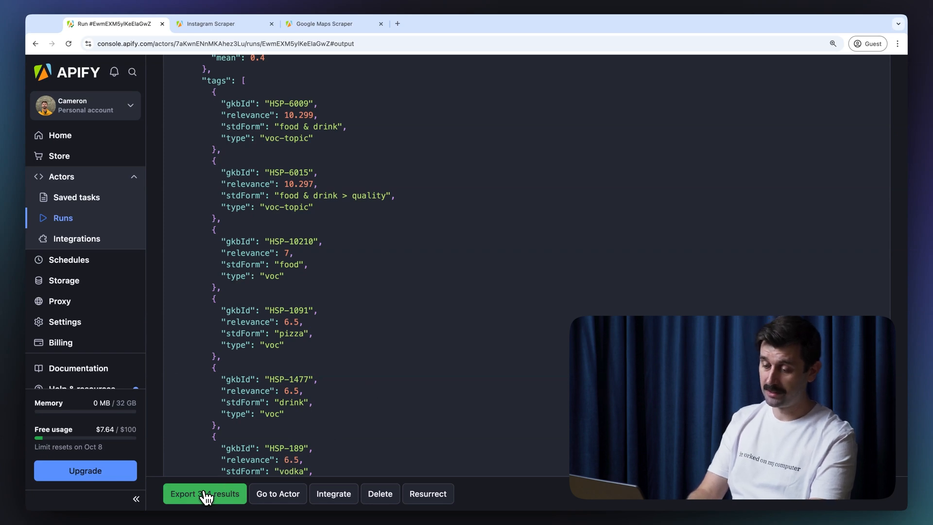
pyautogui.click(206, 494)
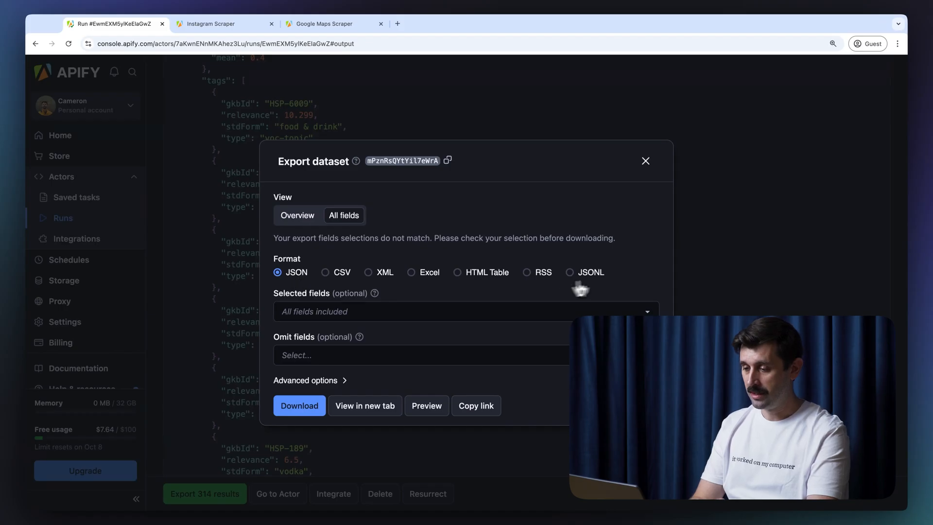
# Step: Check the export's Selected fields list without choosing any, then close the export options
pyautogui.click(538, 314)
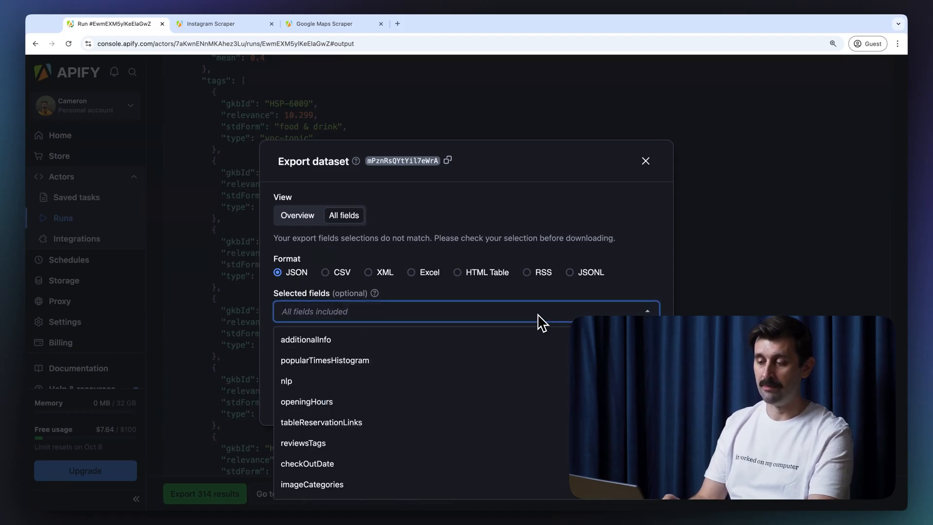
pyautogui.scroll(-5, 509, 407)
pyautogui.scroll(5, 512, 407)
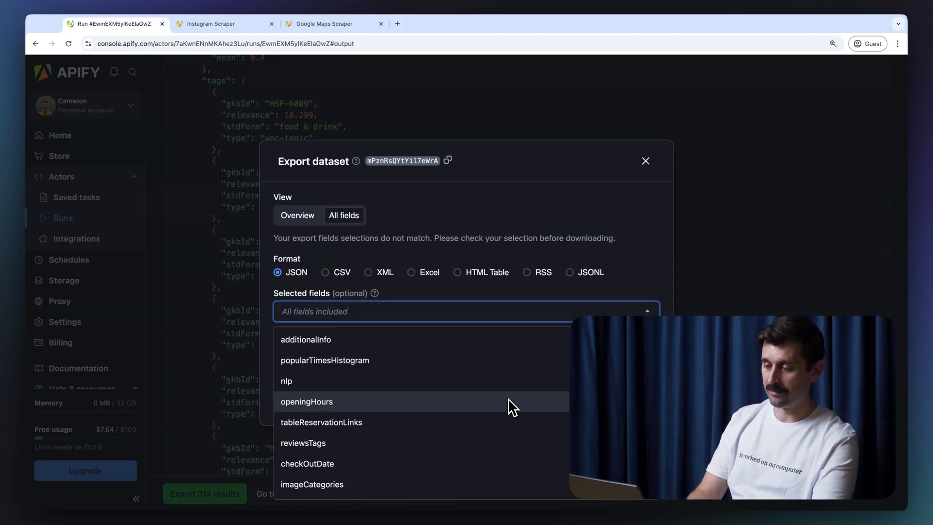
pyautogui.click(620, 243)
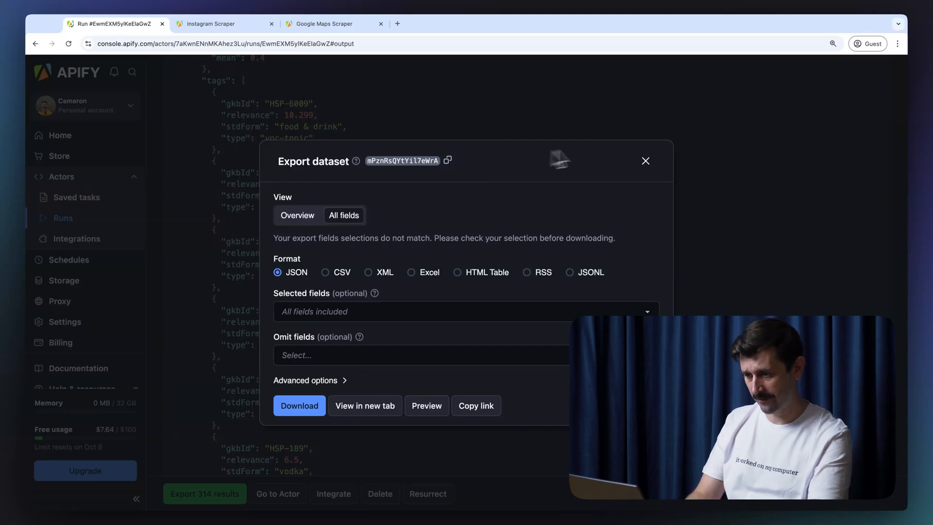
pyautogui.click(646, 162)
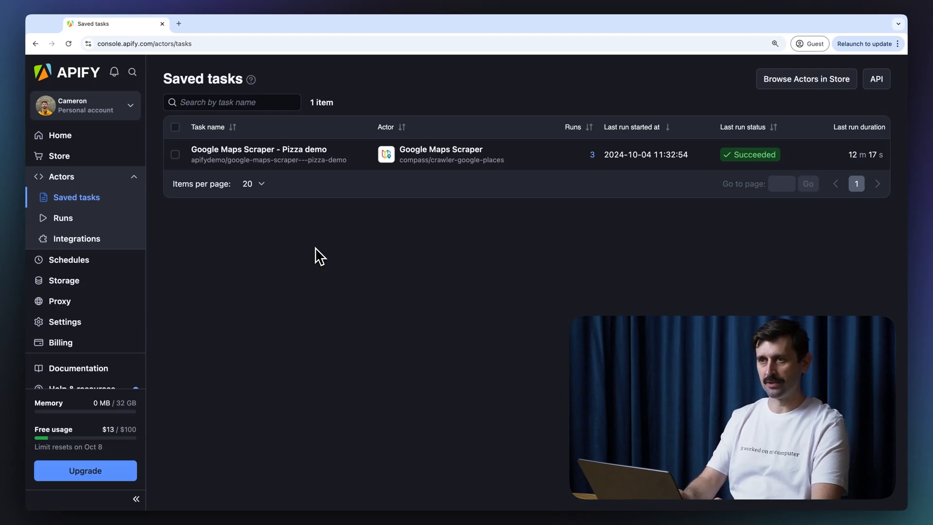
# Step: Reload the saved tasks list, then open the AI Text Analyzer for Google Reviews actor from Actors
pyautogui.click(71, 199)
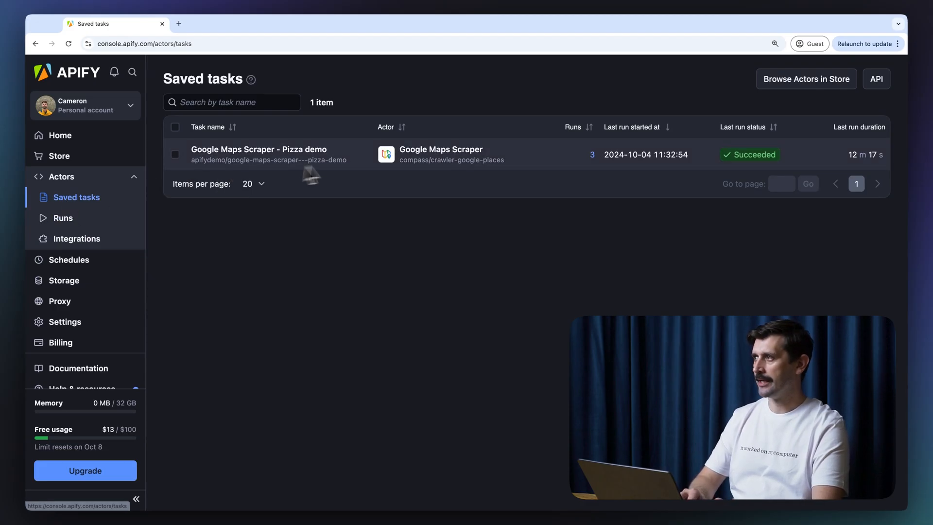
pyautogui.click(64, 179)
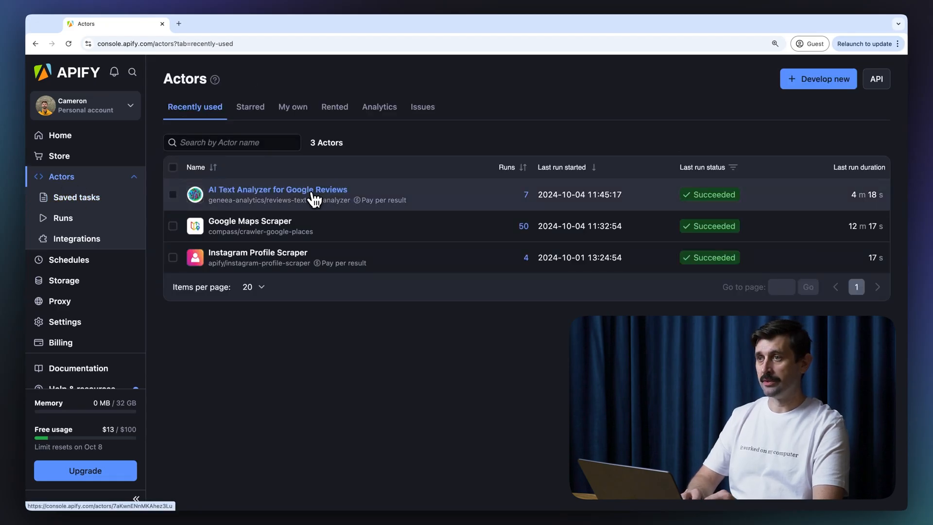
pyautogui.click(254, 192)
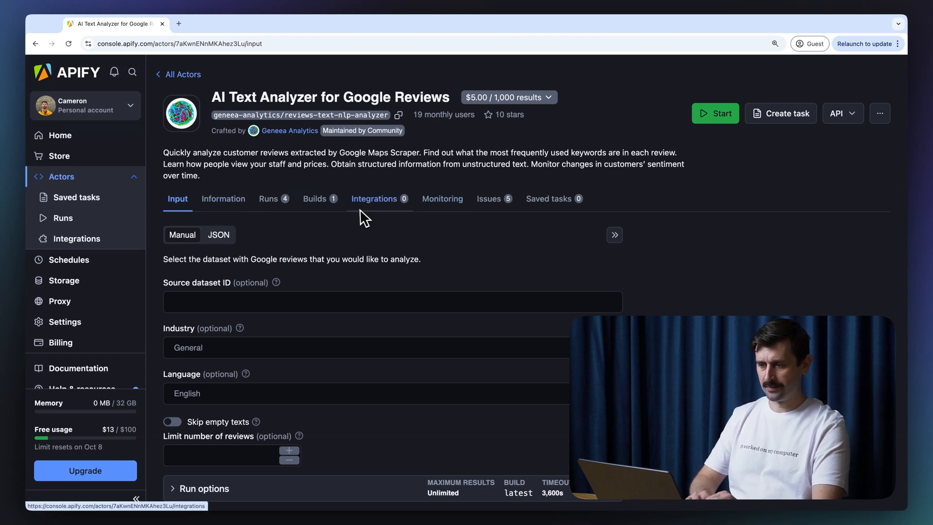
# Step: Review the actor's Monitoring charts, including Duration per result and Dataset items (average 287 per run)
pyautogui.click(444, 205)
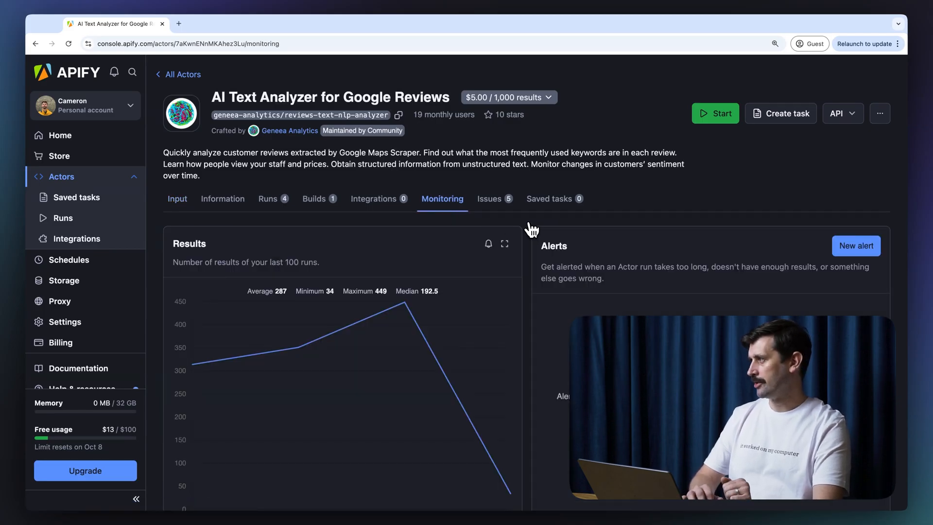
pyautogui.scroll(-3, 533, 229)
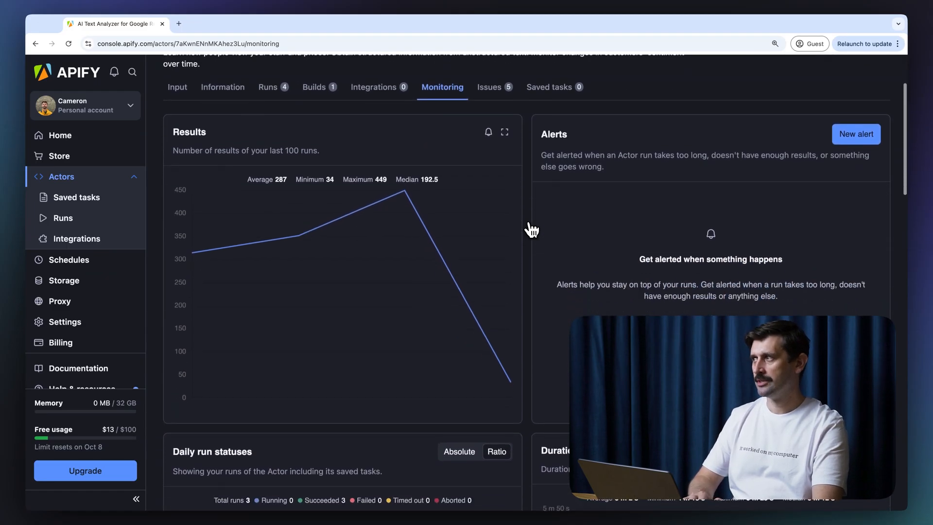
pyautogui.scroll(-5, 533, 229)
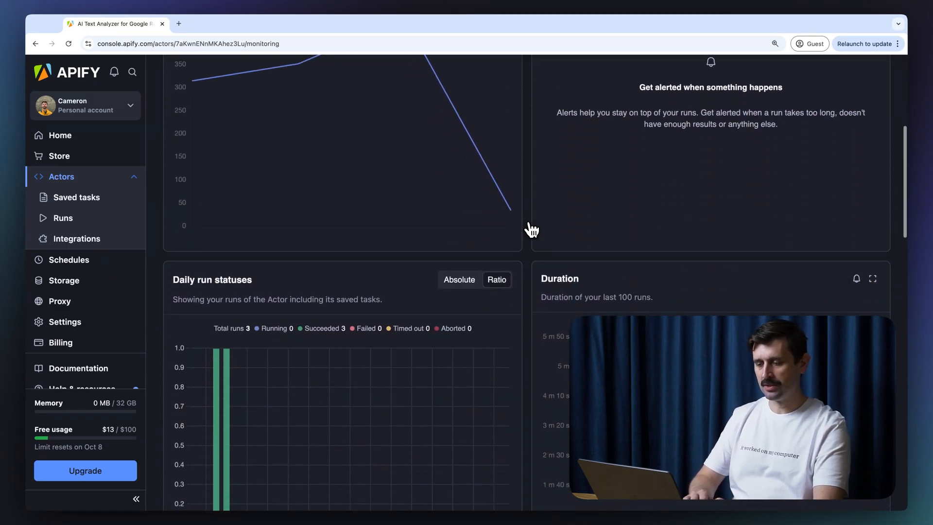
pyautogui.scroll(-6, 532, 230)
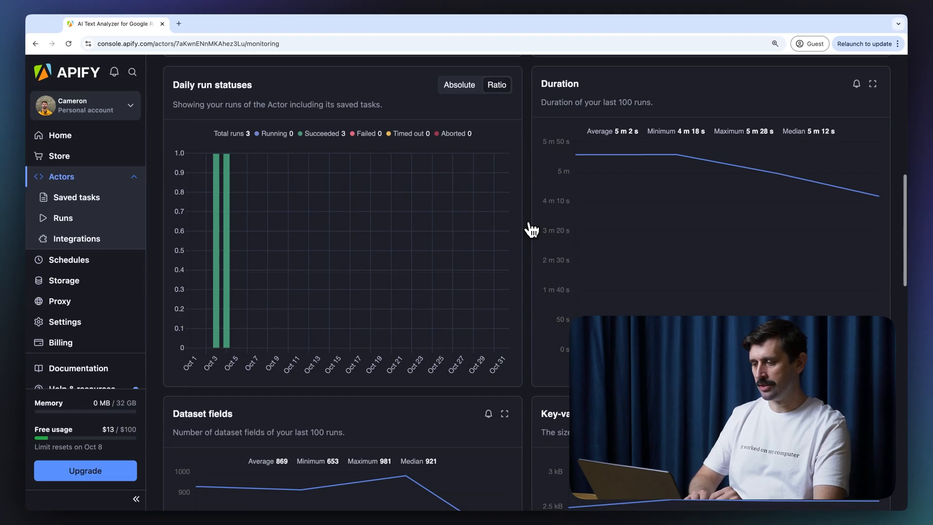
pyautogui.scroll(-6, 530, 204)
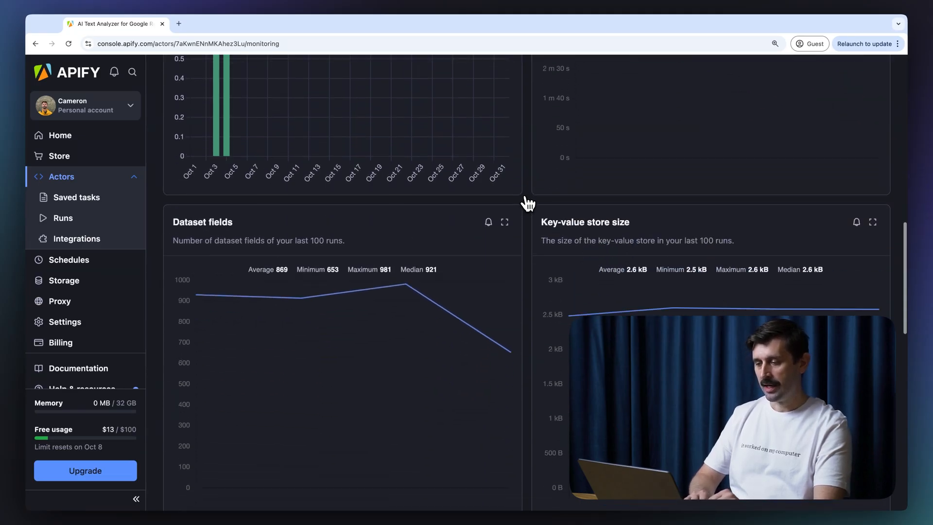
pyautogui.scroll(-3, 527, 203)
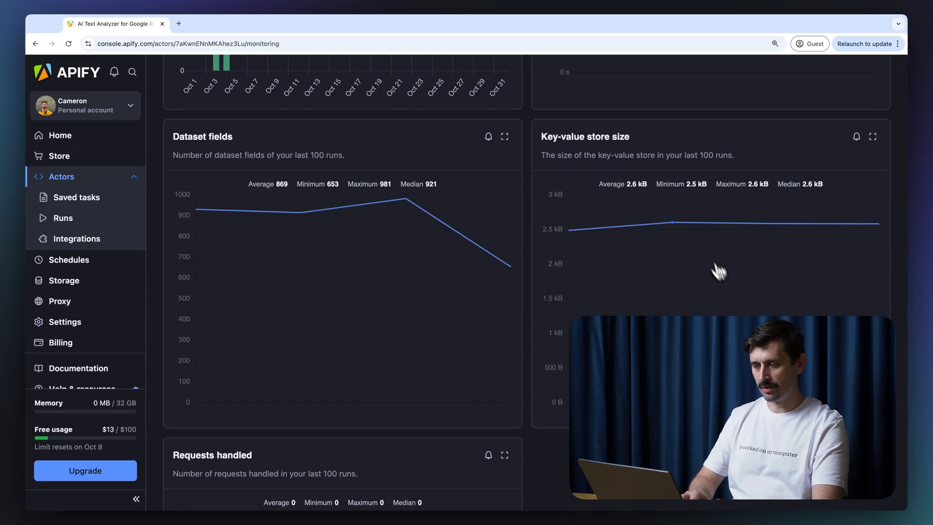
pyautogui.scroll(-6, 522, 145)
pyautogui.scroll(-10, 520, 144)
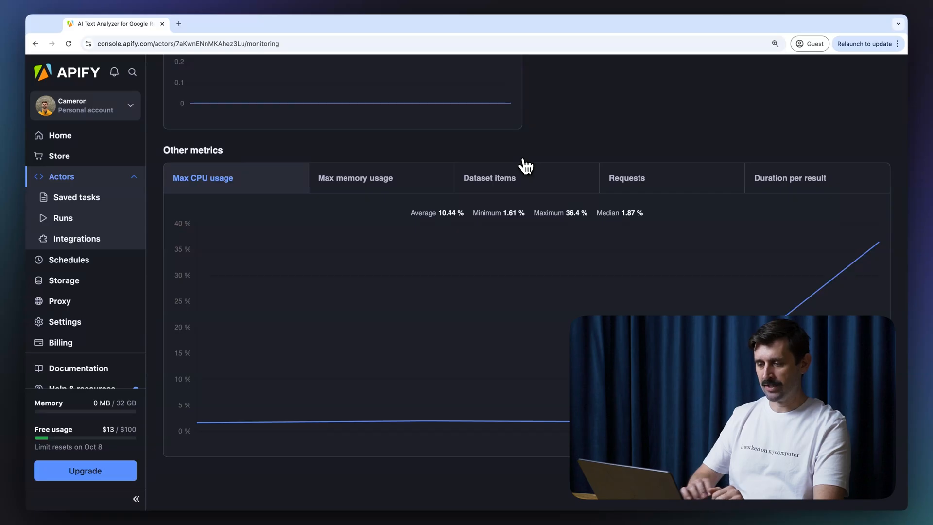
pyautogui.click(806, 191)
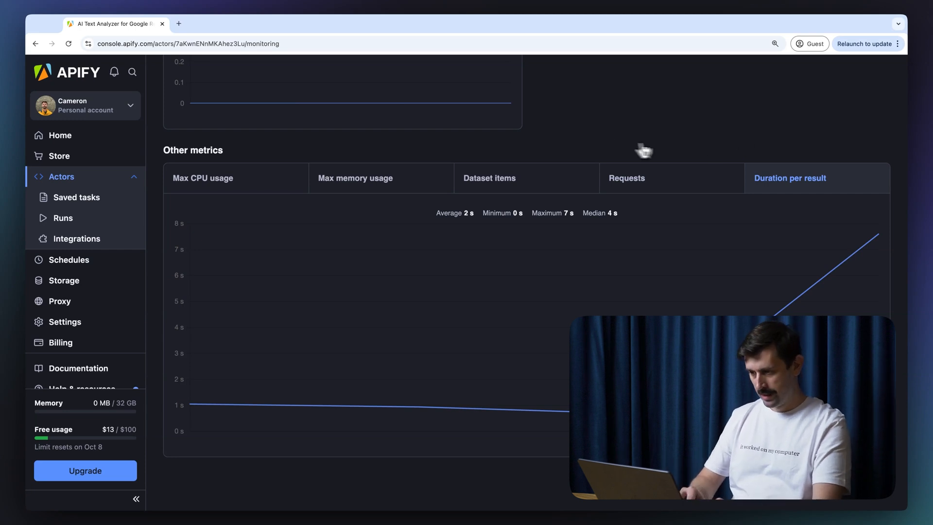
pyautogui.click(546, 176)
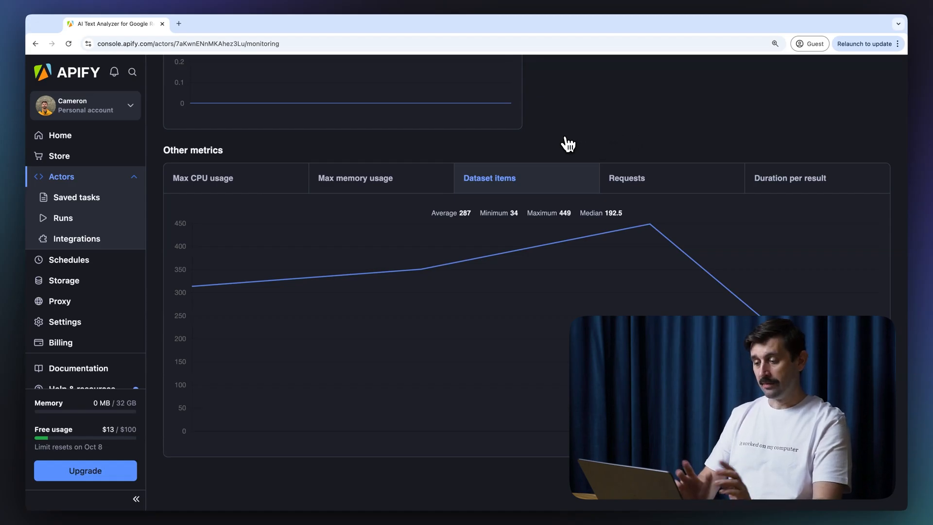
pyautogui.scroll(15, 568, 144)
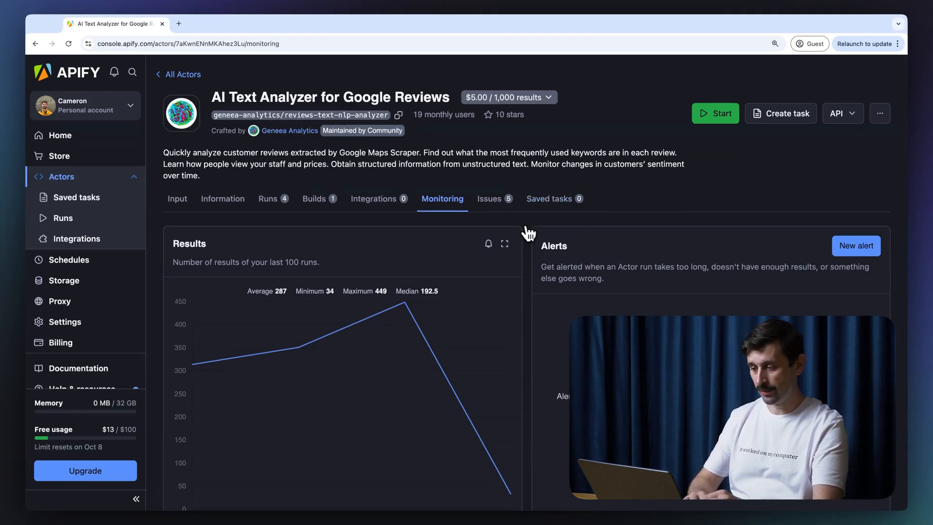
# Step: Start a new monitoring alert named 'pizza demo task failure'
pyautogui.click(851, 258)
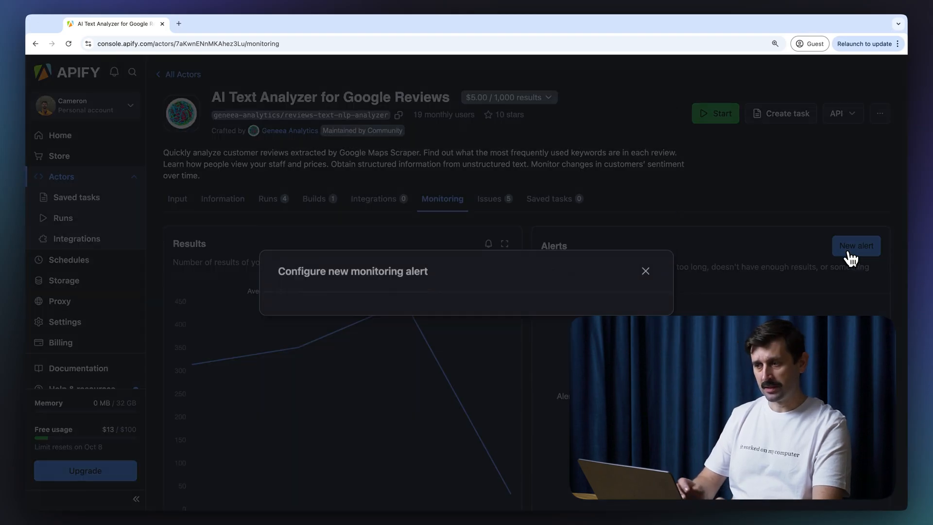
pyautogui.click(482, 183)
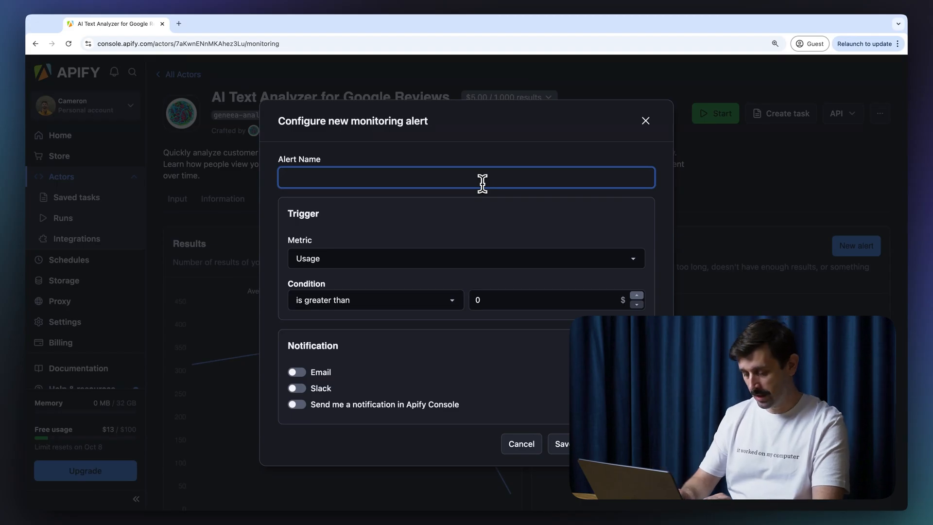
pyautogui.write('pizzq ')
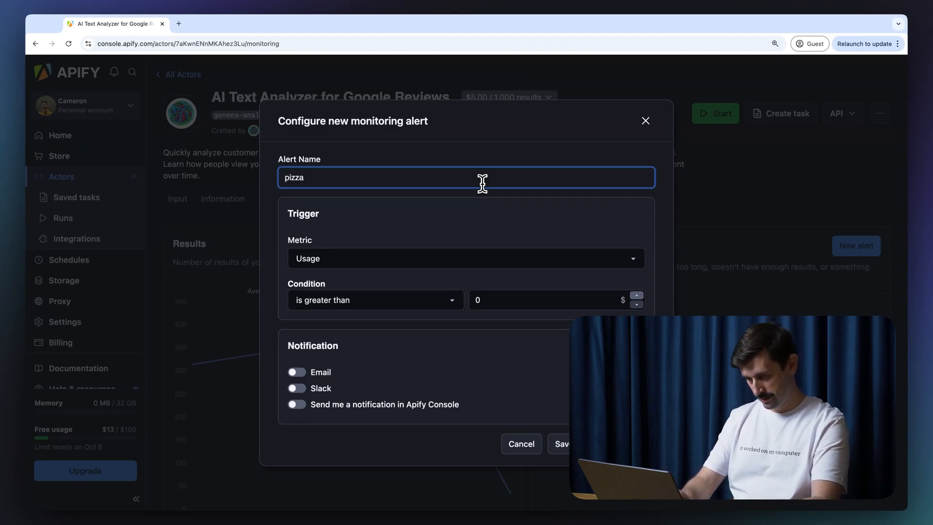
pyautogui.write('demo task fa')
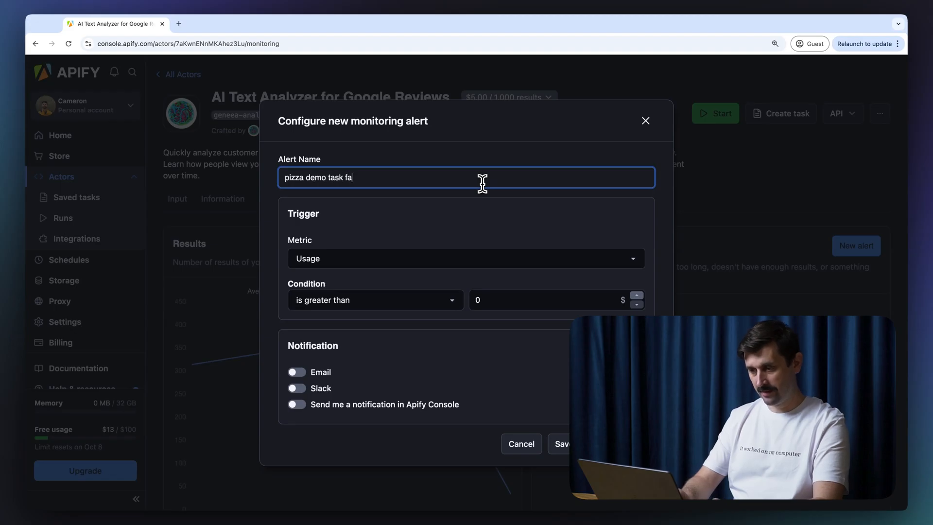
pyautogui.write('ilure')
pyautogui.click(392, 222)
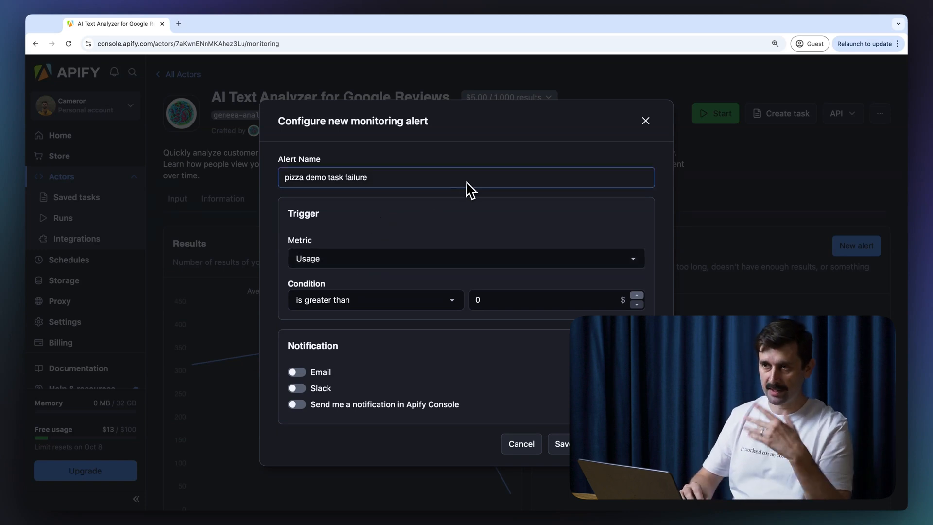
# Step: Make the alert trigger on run Status Failed
pyautogui.click(403, 258)
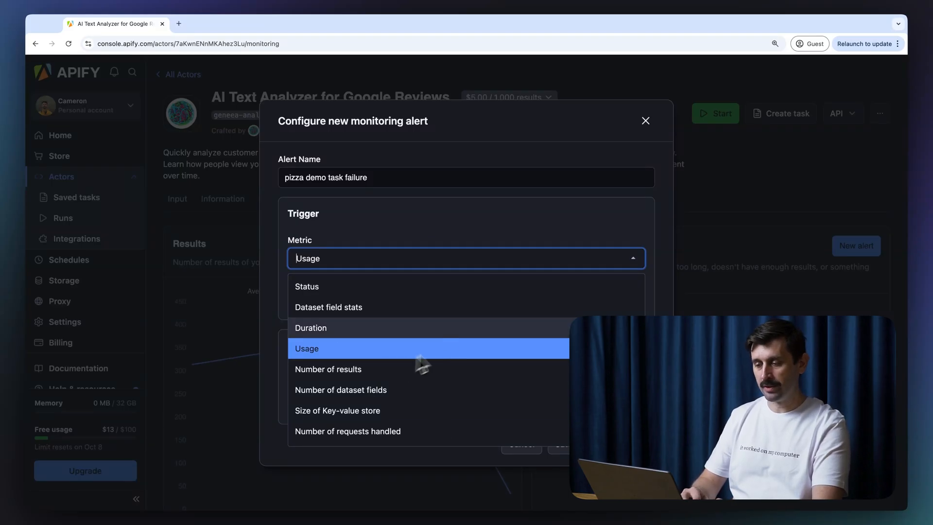
pyautogui.click(421, 290)
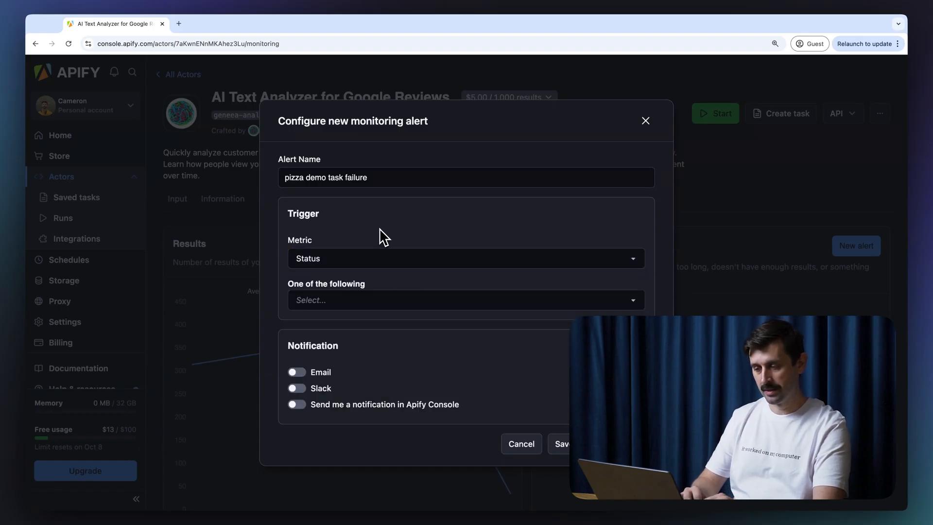
pyautogui.click(351, 302)
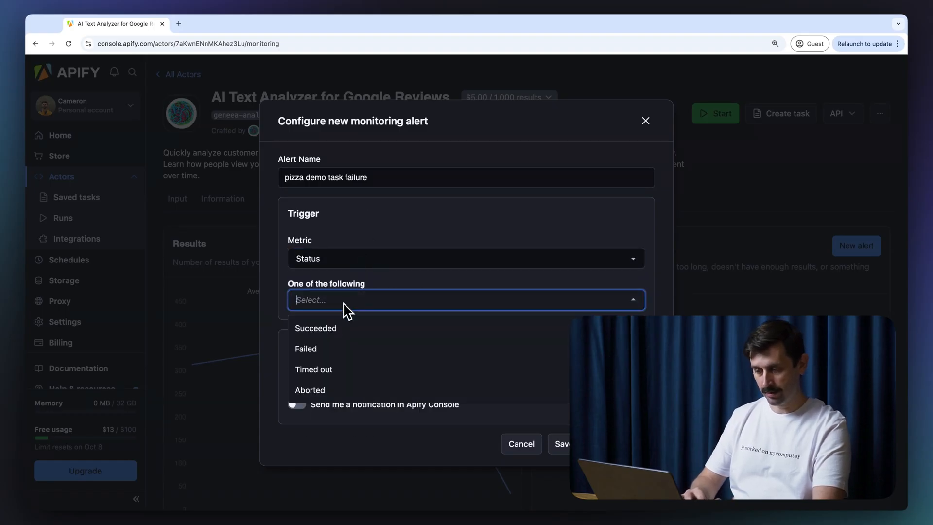
pyautogui.click(354, 346)
pyautogui.click(451, 232)
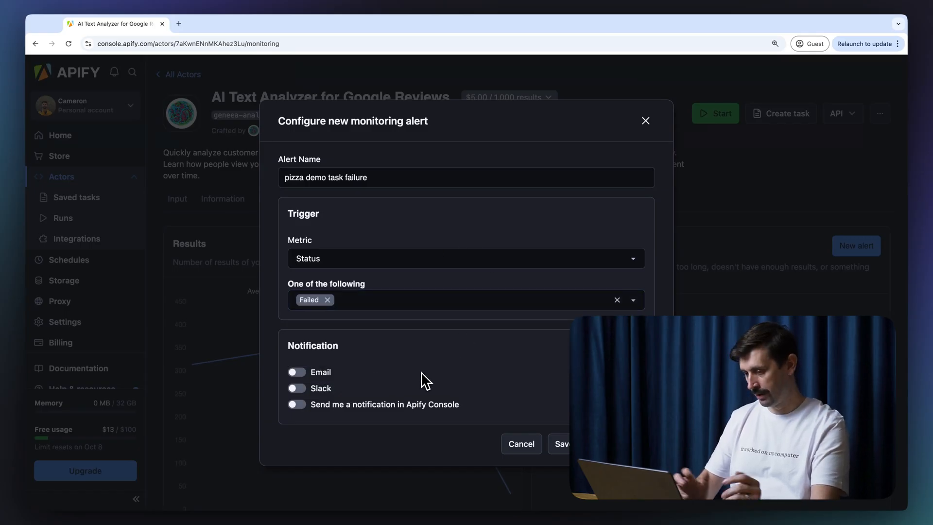
# Step: Enable email notifications with the recipient's address, save the alert, and return to Monitoring
pyautogui.click(305, 373)
pyautogui.click(328, 372)
pyautogui.write('...')
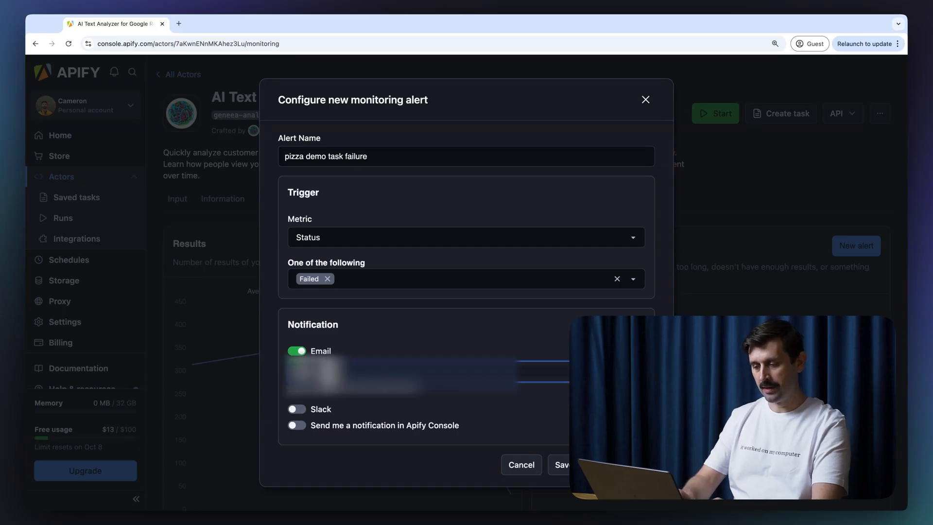
pyautogui.write('...')
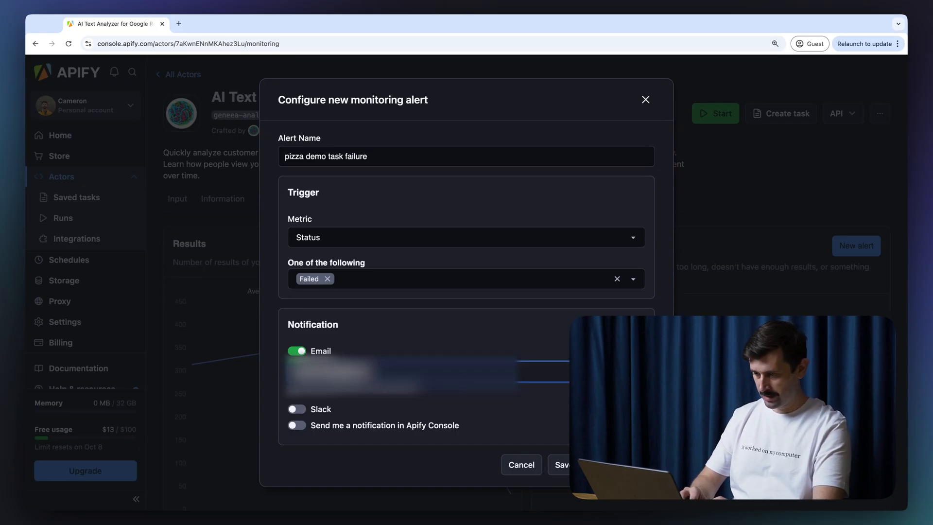
pyautogui.click(559, 465)
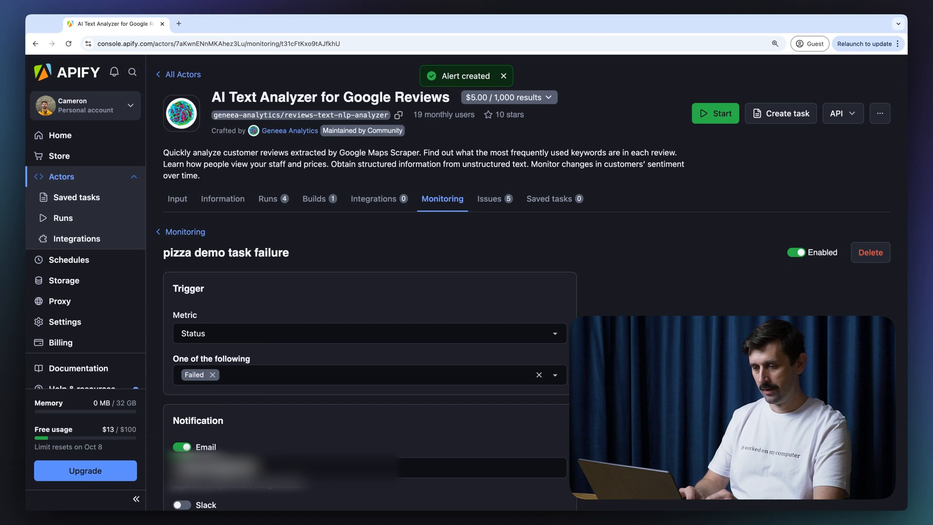
pyautogui.click(190, 232)
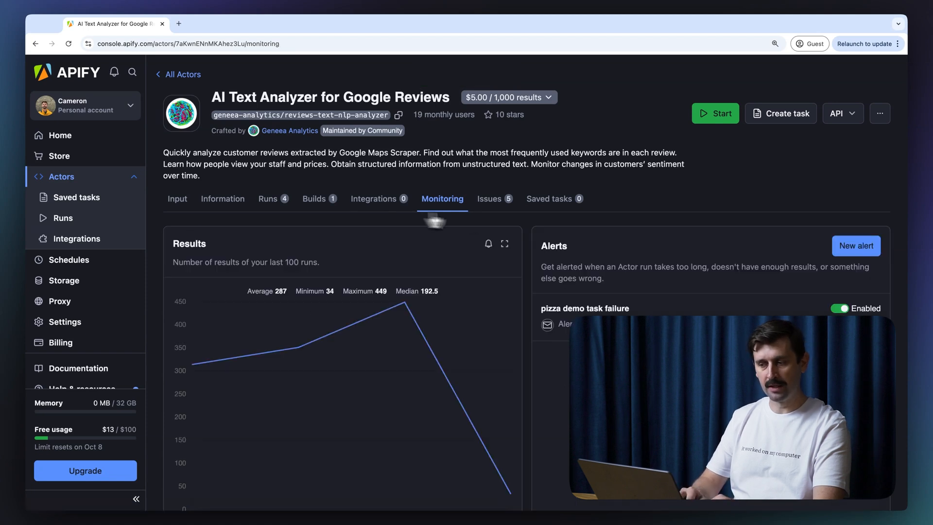
pyautogui.scroll(-2, 535, 224)
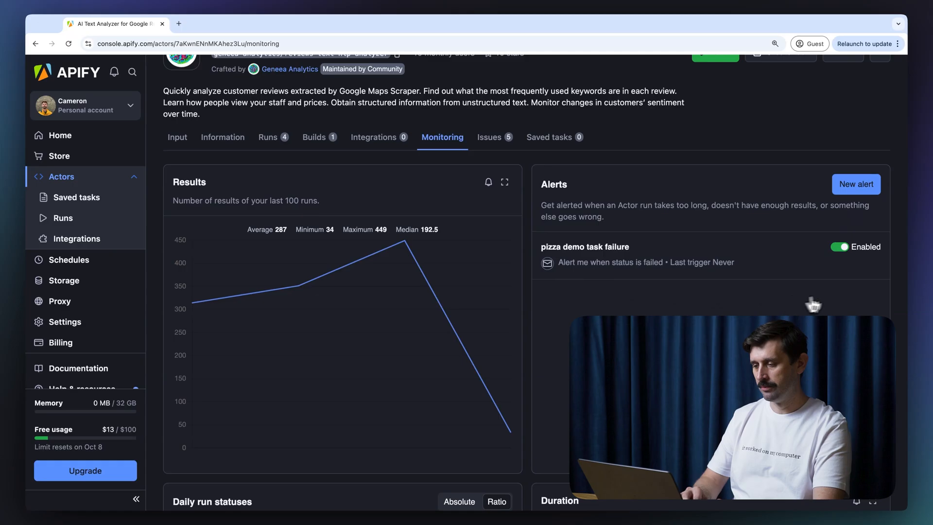
pyautogui.click(873, 191)
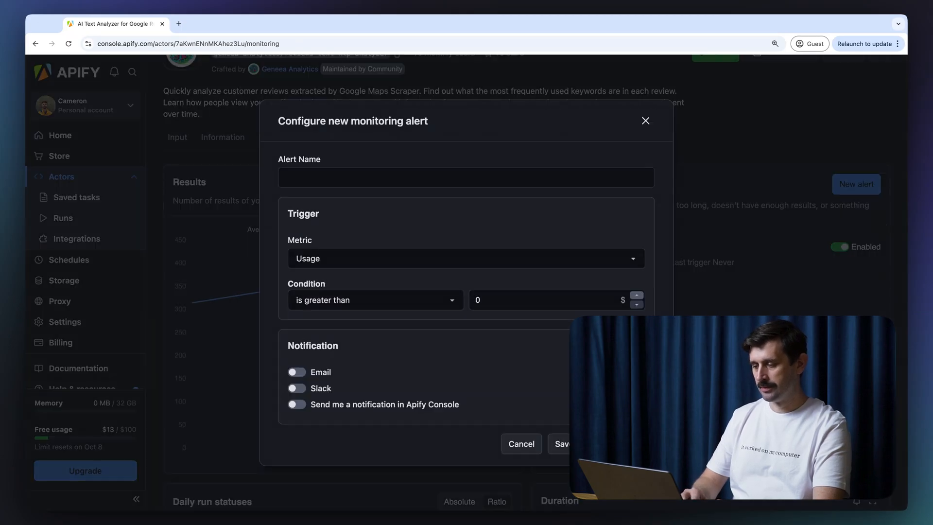
pyautogui.click(625, 262)
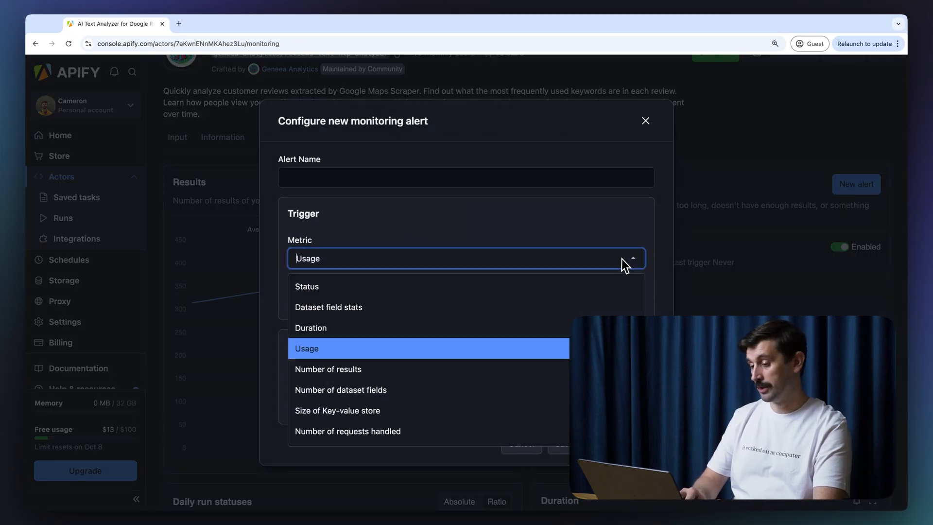
pyautogui.click(624, 259)
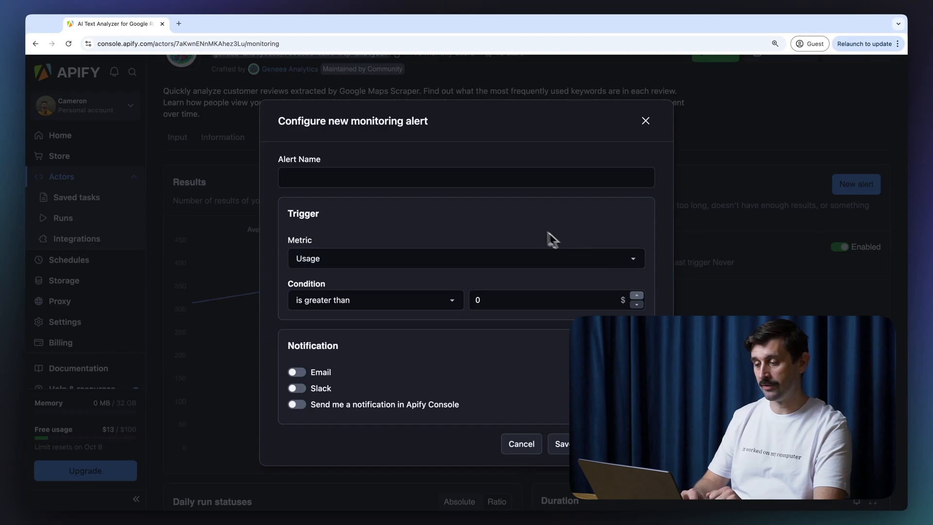
pyautogui.click(417, 182)
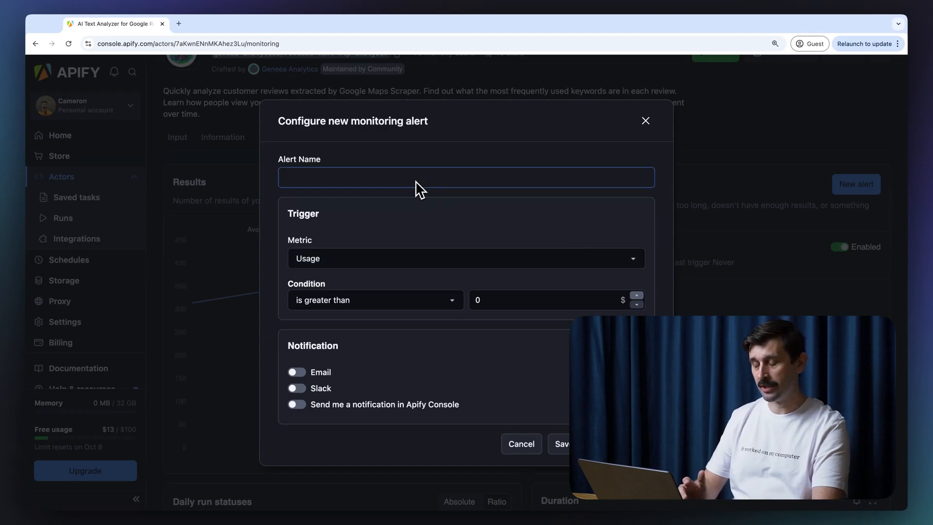
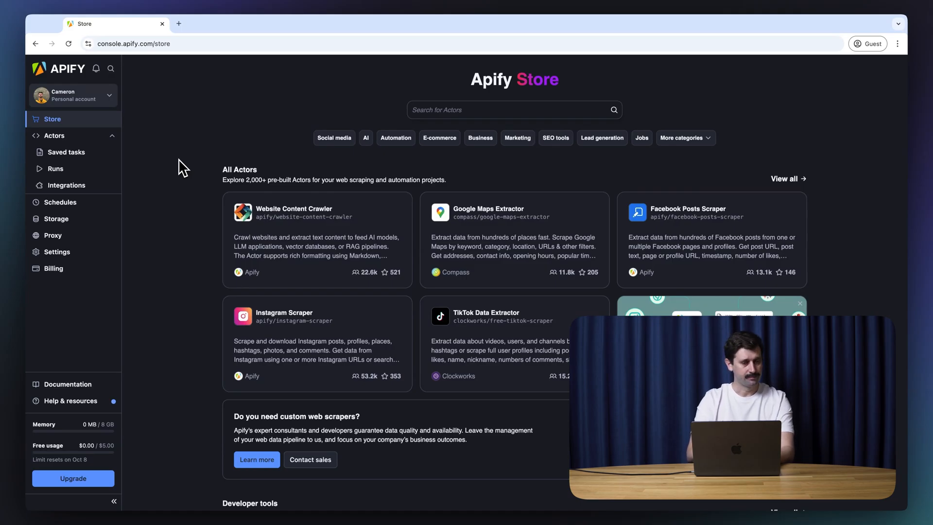
# Step: Browse the Develop new page's Git, CLI, JavaScript, TypeScript and Python Actor templates
pyautogui.click(53, 136)
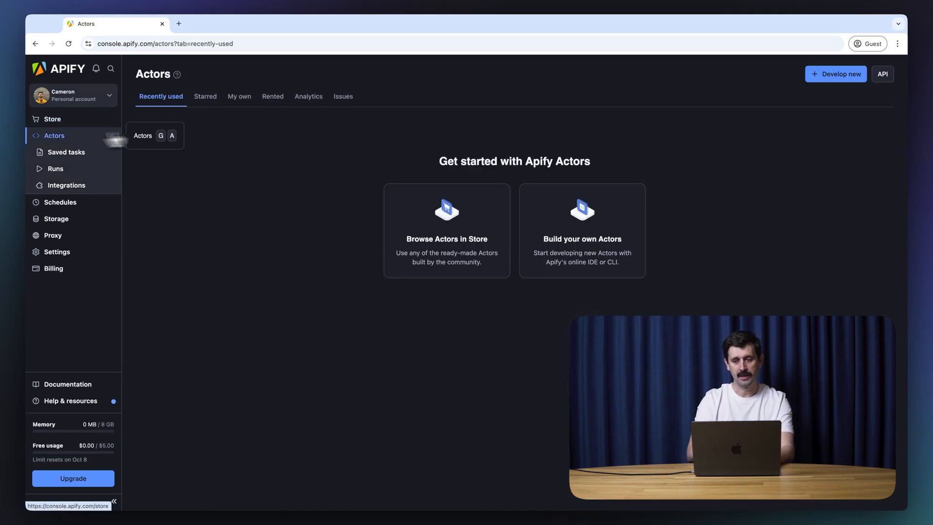
pyautogui.click(833, 82)
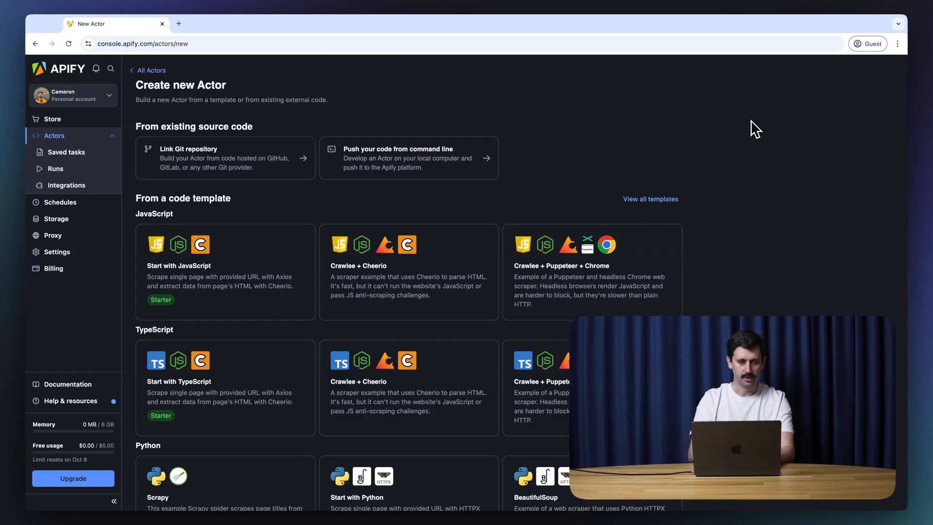
pyautogui.scroll(-2, 754, 129)
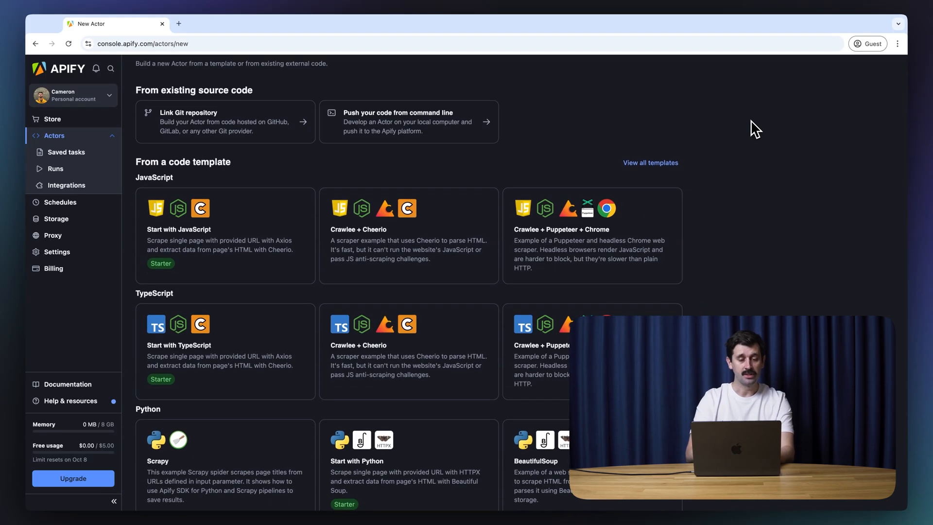
pyautogui.scroll(-2, 755, 129)
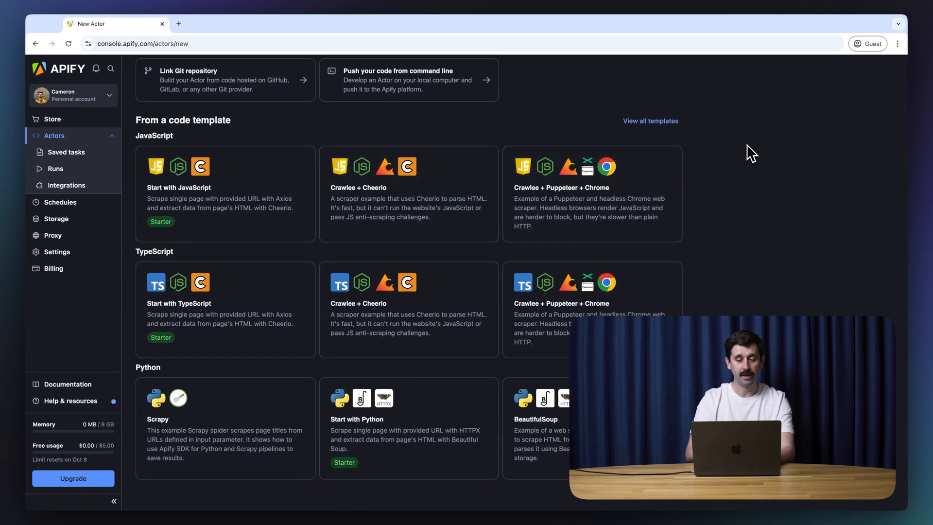
pyautogui.click(664, 123)
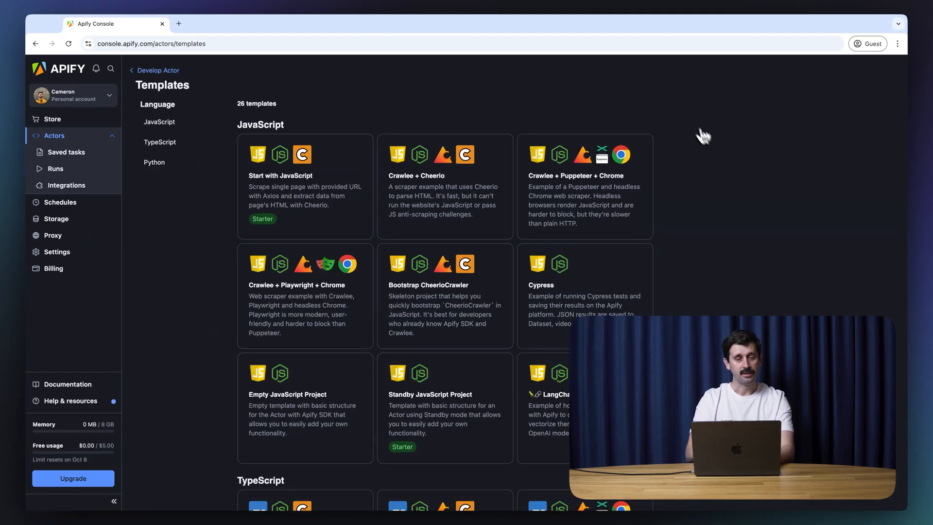
pyautogui.scroll(-2, 717, 212)
pyautogui.scroll(-10, 716, 211)
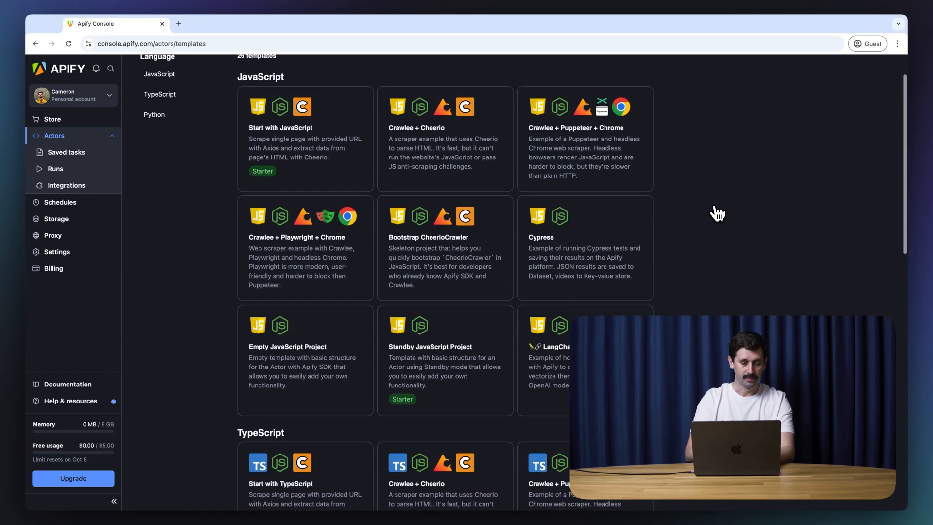
pyautogui.scroll(-5, 716, 212)
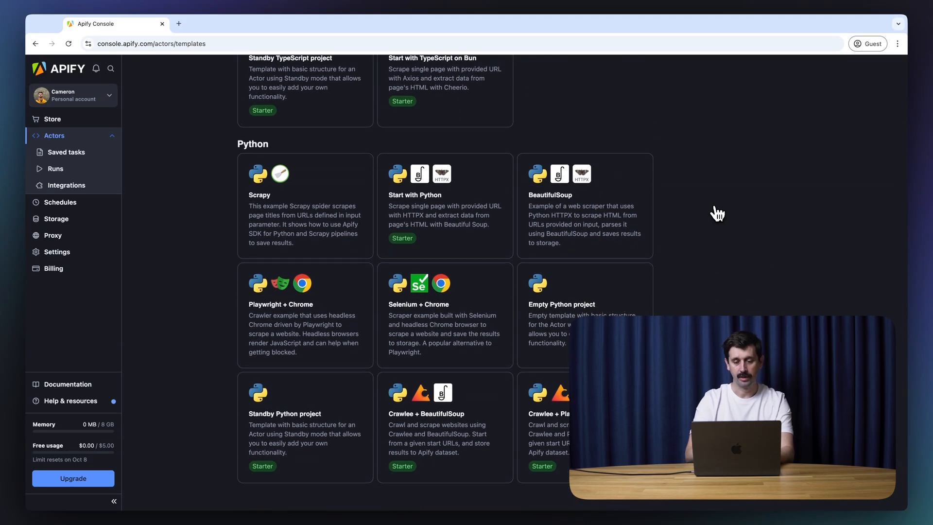
pyautogui.scroll(15, 717, 212)
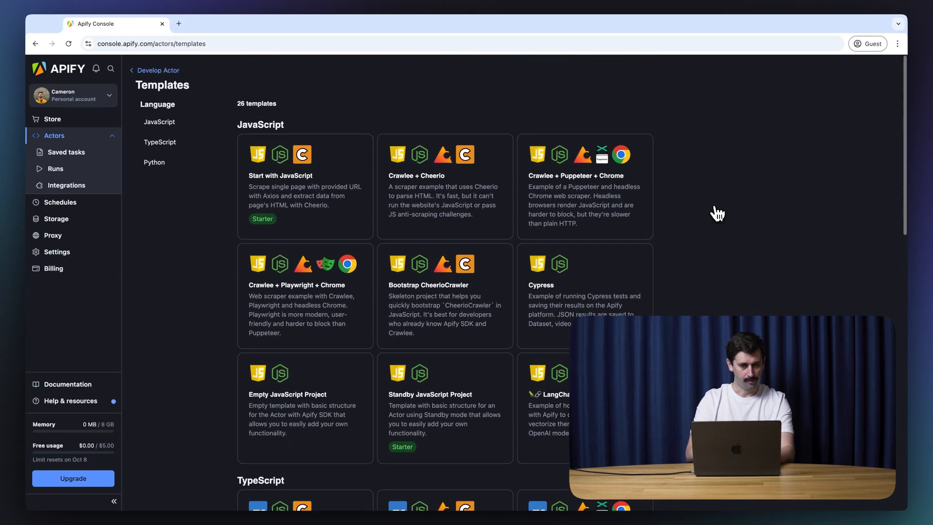
pyautogui.click(165, 72)
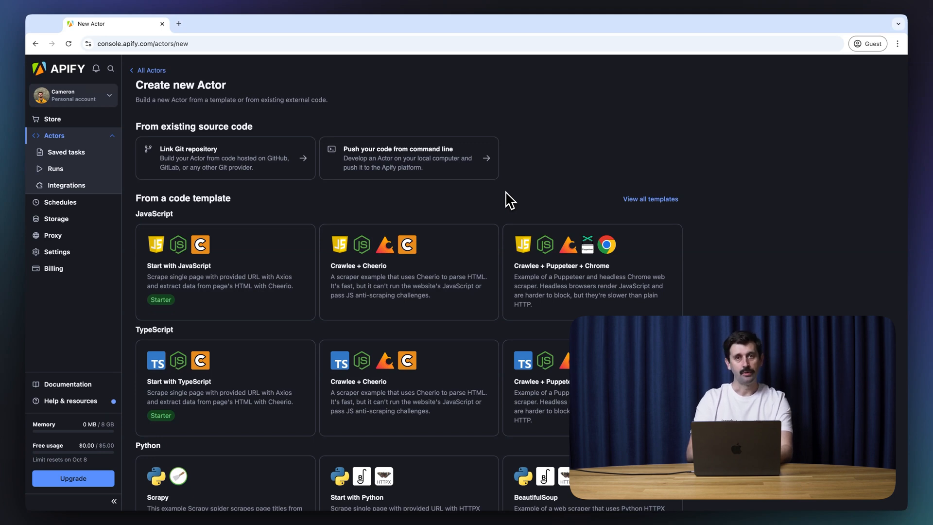
# Step: Open the Apify CLI installation docs from the 'Push your code from command line' card
pyautogui.click(337, 167)
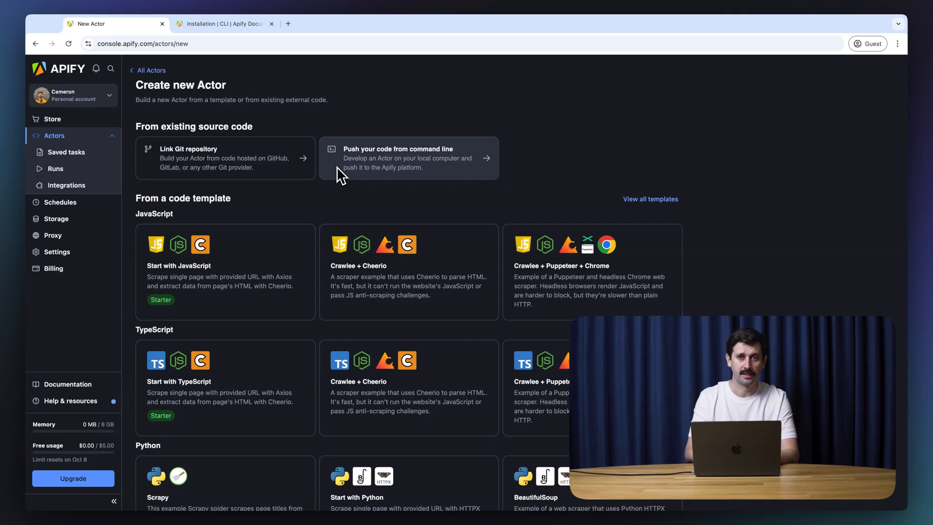
pyautogui.click(223, 25)
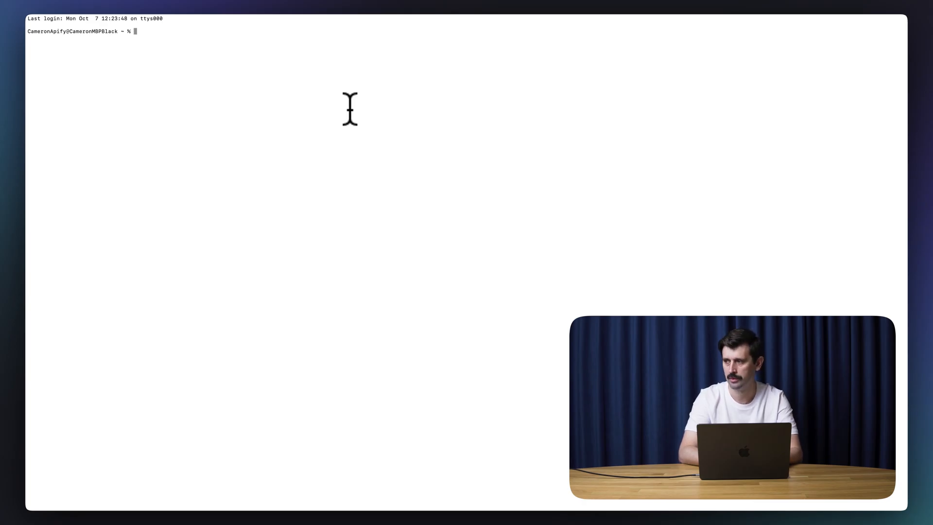
# Step: Install the Apify CLI with 'brew install apify-cli' and run 'apify create apify-demo-actor'
pyautogui.write('brew i')
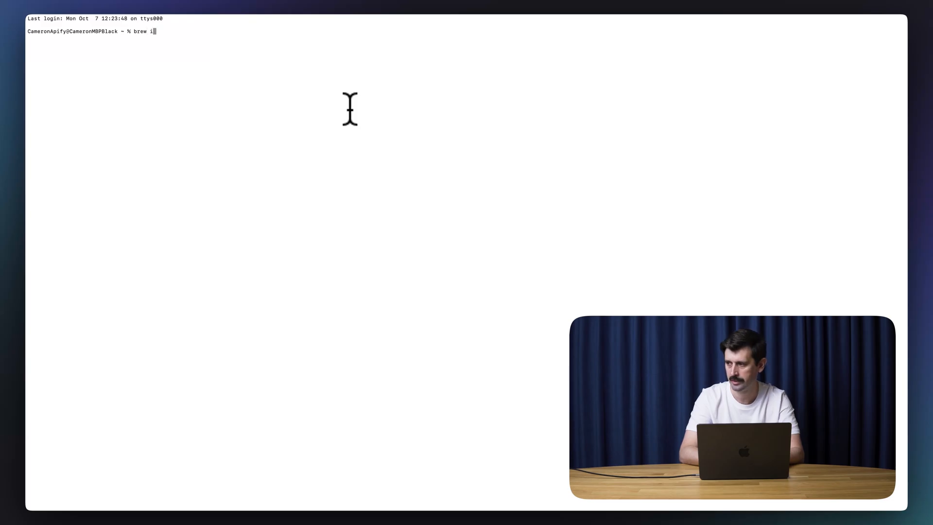
pyautogui.write('nstall apify')
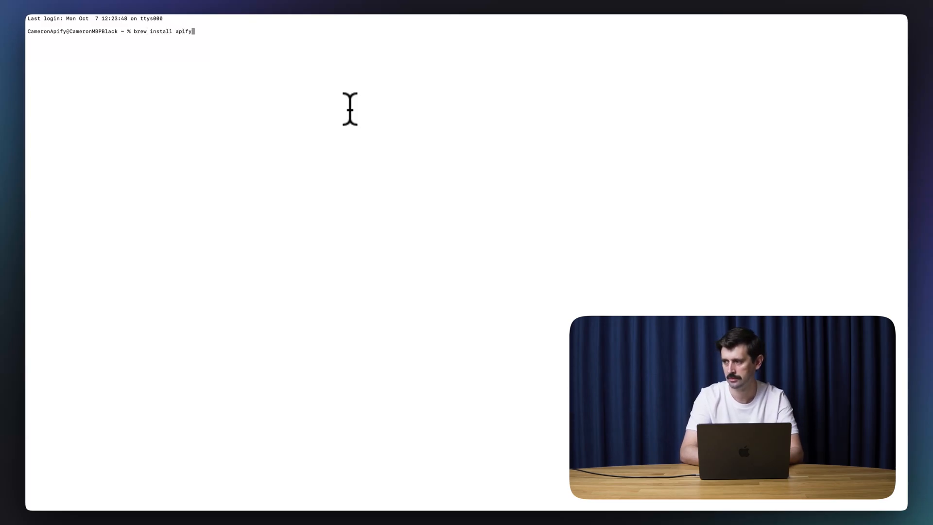
pyautogui.write('-cli')
pyautogui.press('Return')
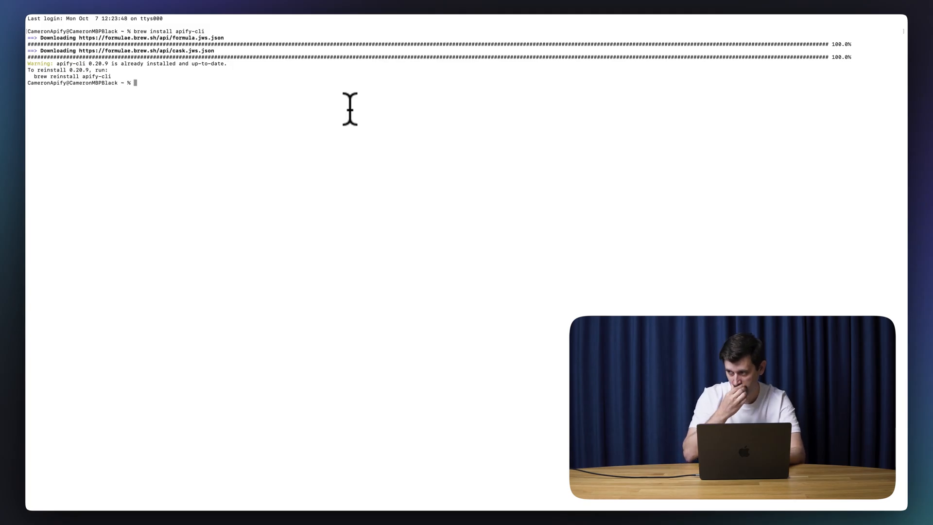
pyautogui.write('apify ')
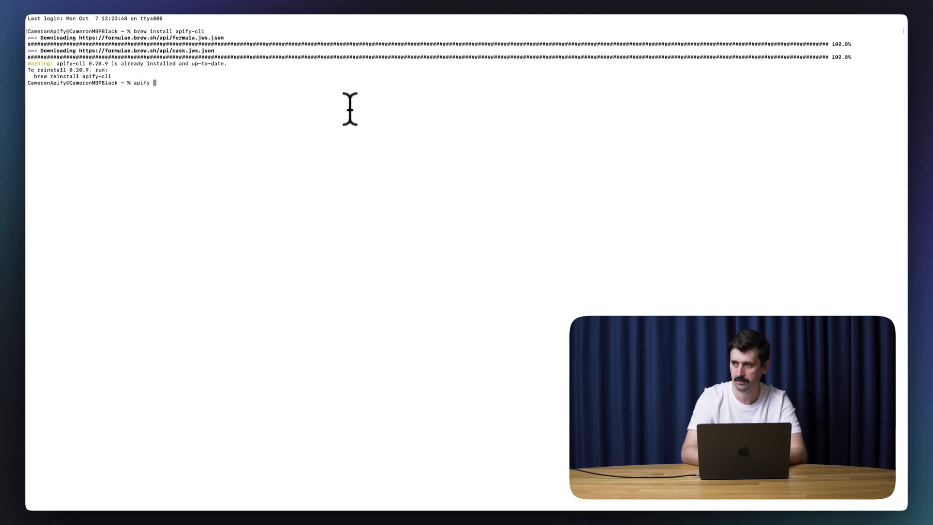
pyautogui.write('create ')
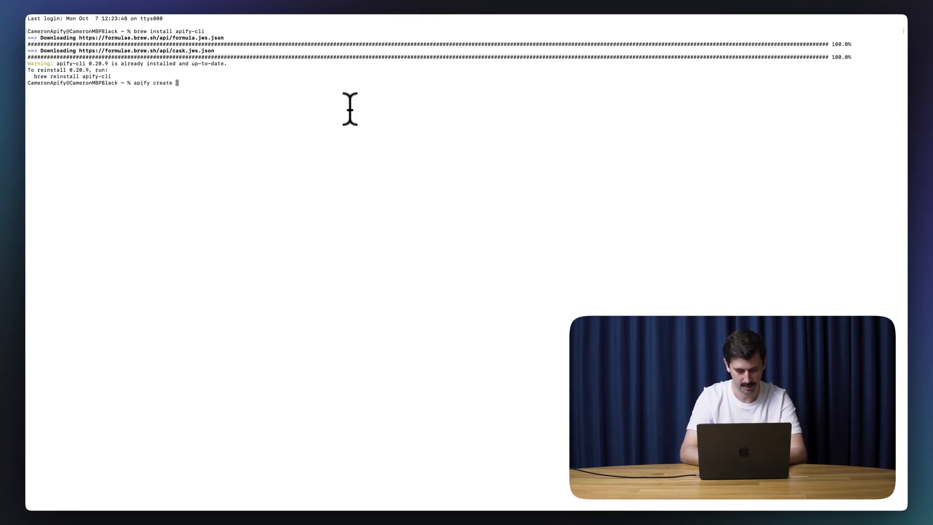
pyautogui.write('apify_')
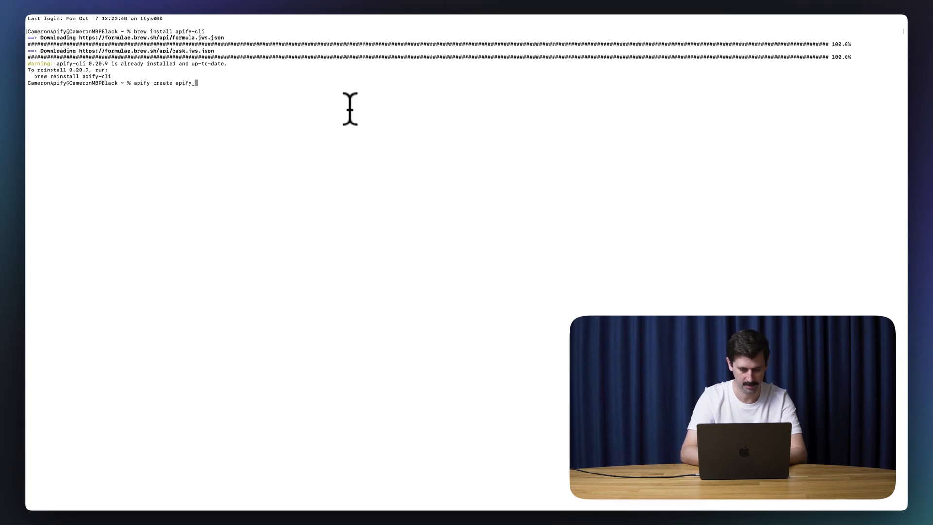
pyautogui.write('demo')
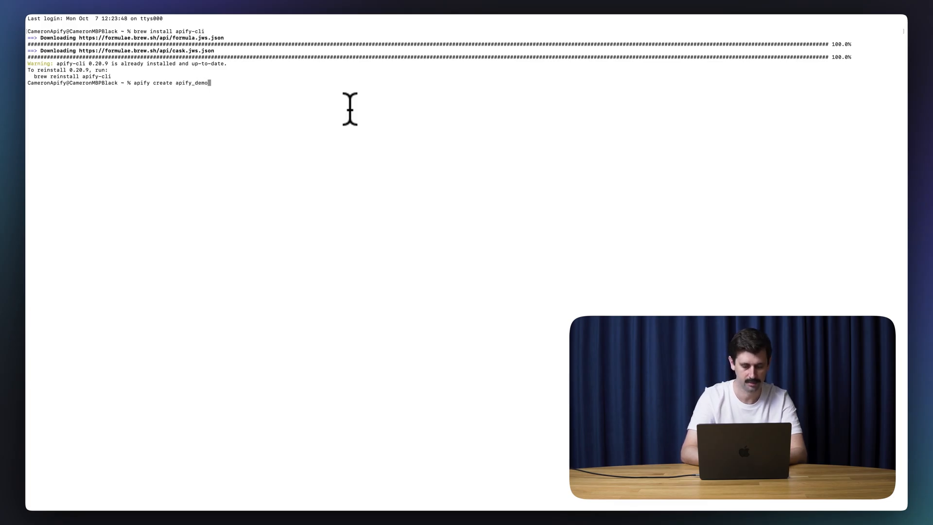
pyautogui.write('_')
pyautogui.press('BackSpace')
pyautogui.press('BackSpace')
pyautogui.press('BackSpace')
pyautogui.press('BackSpace')
pyautogui.press('BackSpace')
pyautogui.press('BackSpace')
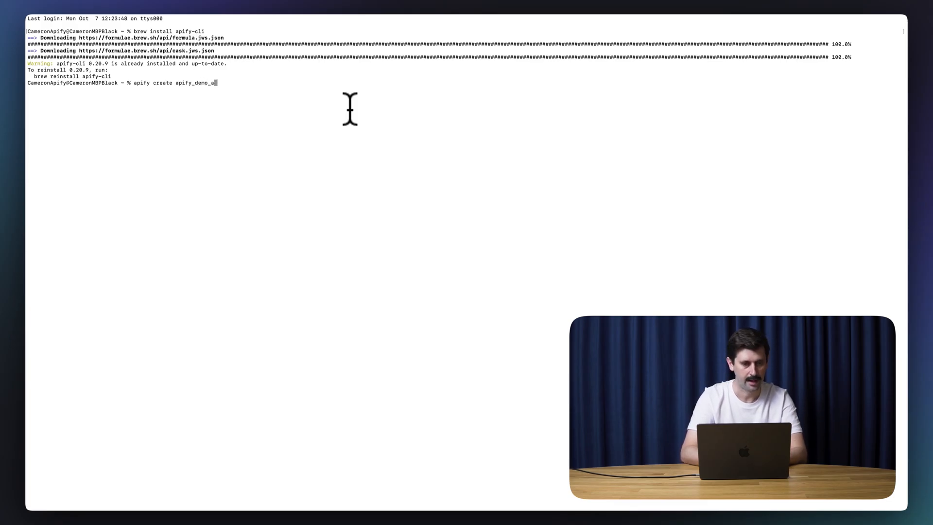
pyautogui.write('-demo-actor')
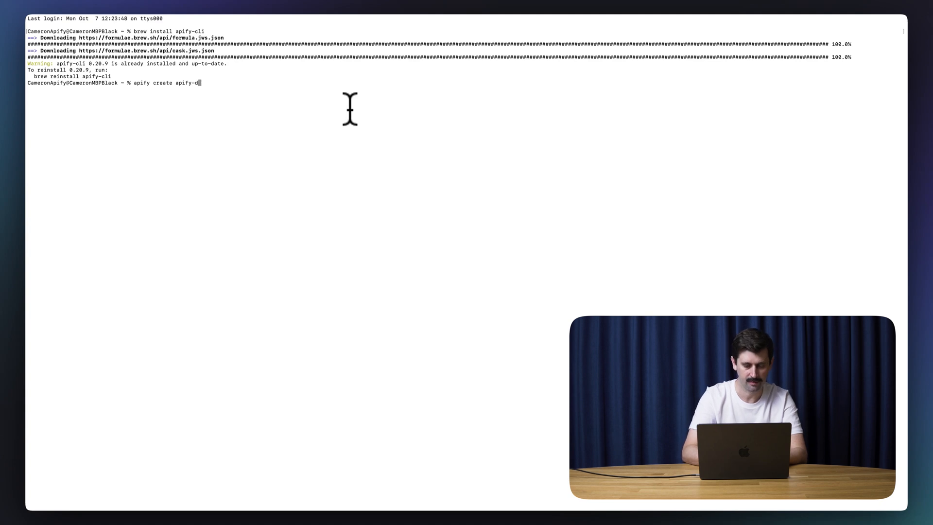
pyautogui.press('Return')
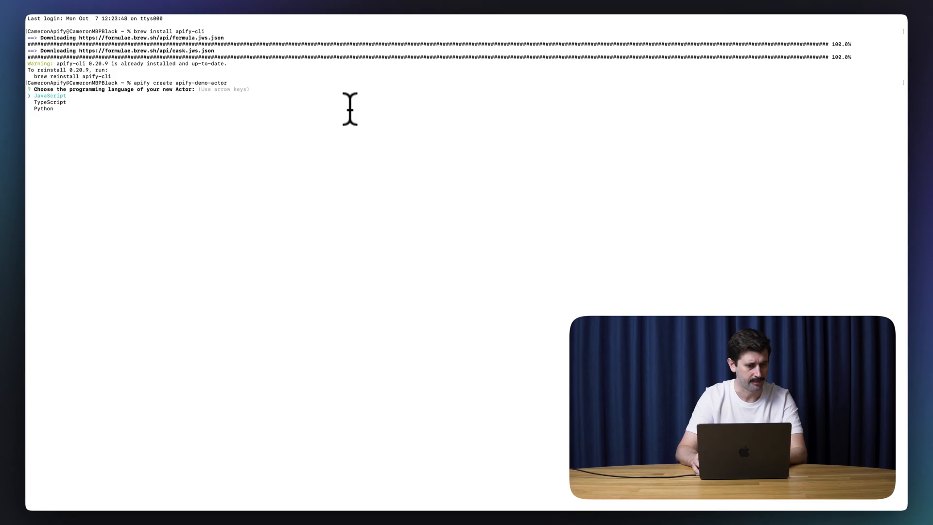
# Step: Choose TypeScript and the Crawlee + Cheerio template, and install it
pyautogui.press('Down')
pyautogui.press('Return')
pyautogui.press('Down')
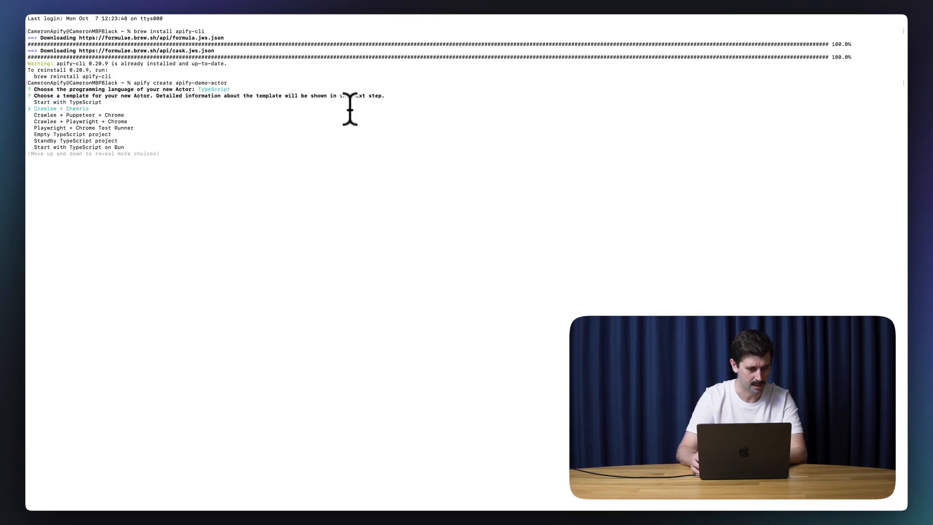
pyautogui.press('Return')
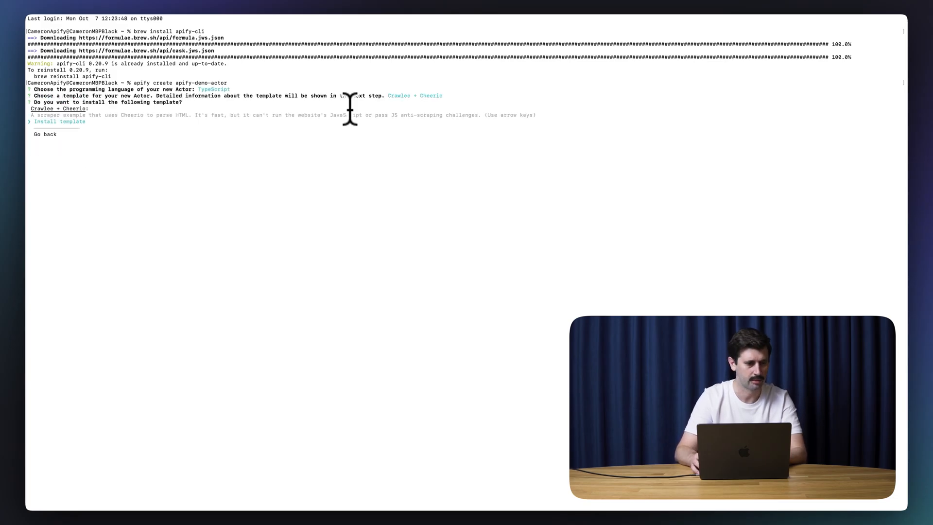
pyautogui.press('Return')
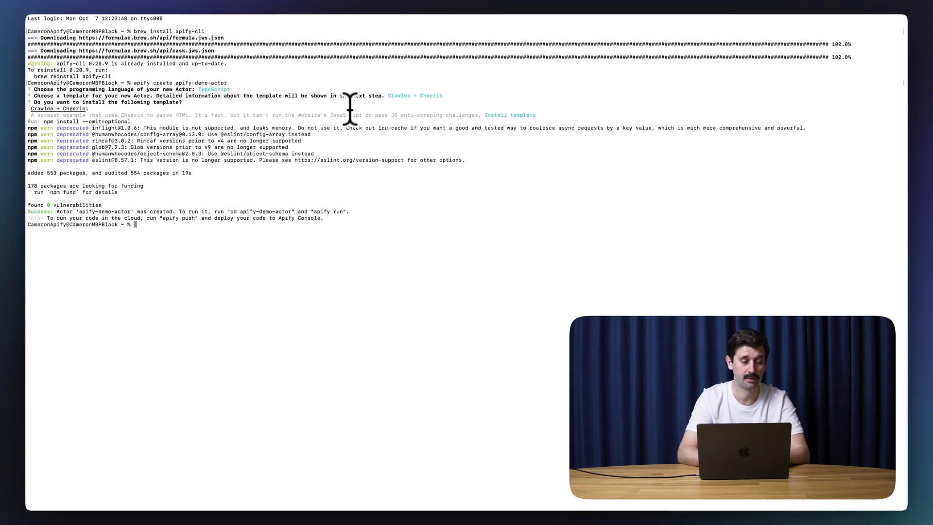
# Step: Enter the apify-demo-actor folder and run the Actor locally with 'apify run'
pyautogui.write('cd apify-demo-cat')
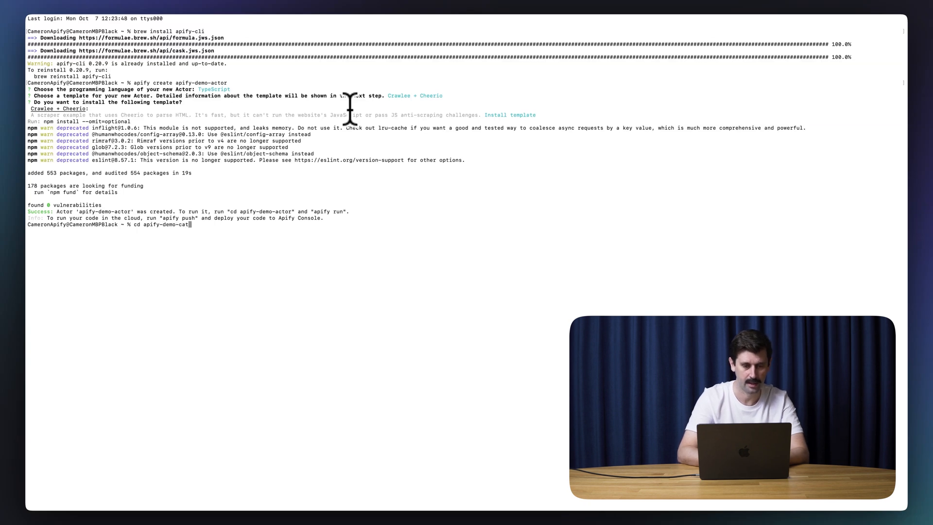
pyautogui.press('BackSpace')
pyautogui.press('BackSpace')
pyautogui.press('BackSpace')
pyautogui.write('actor')
pyautogui.press('Return')
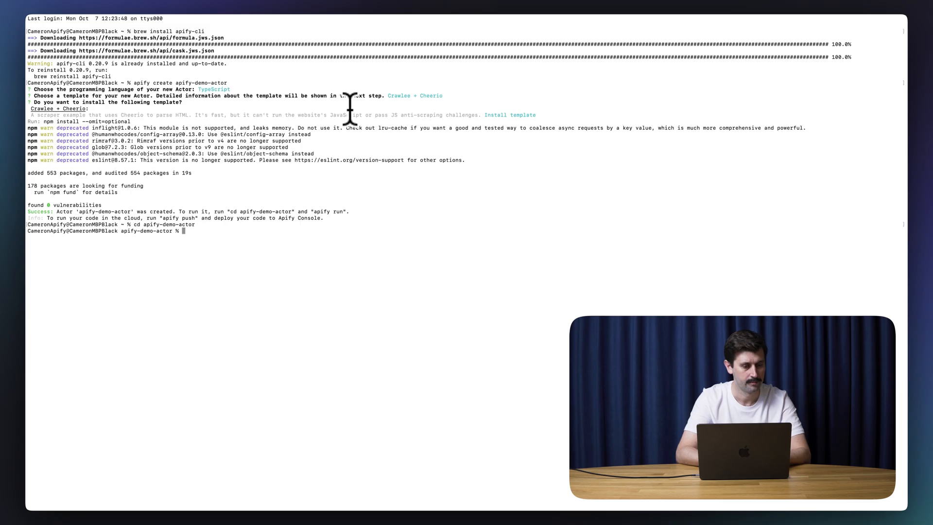
pyautogui.write('apify run')
pyautogui.press('Return')
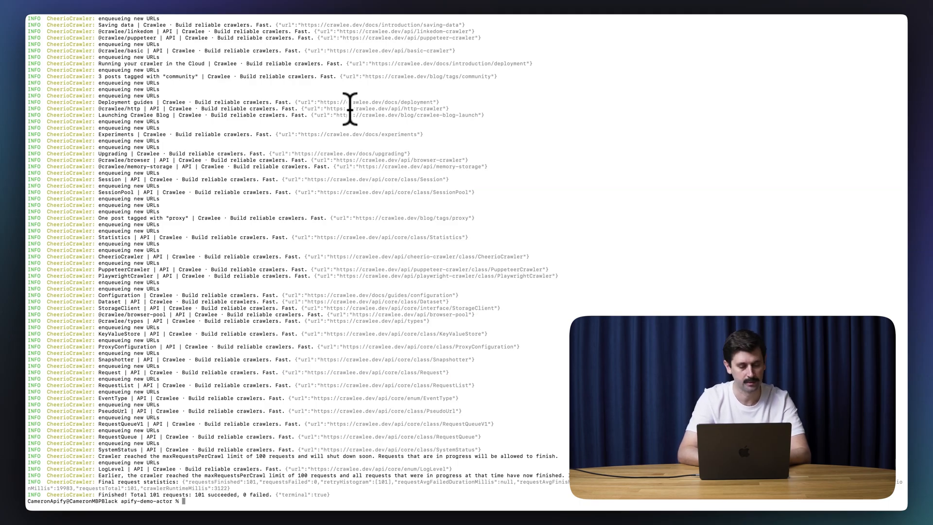
# Step: Run 'apify push' to upload apify-demo-actor to the Apify platform
pyautogui.write('apfiy')
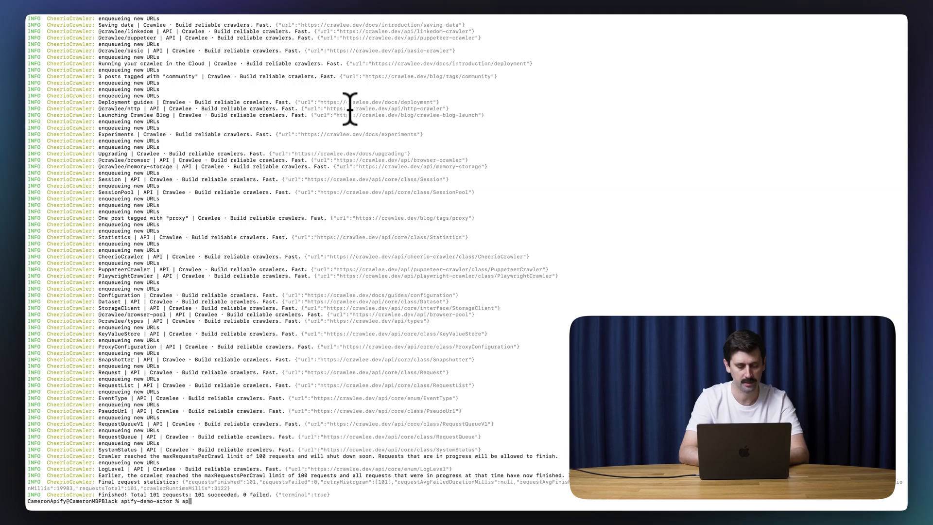
pyautogui.press('BackSpace')
pyautogui.press('BackSpace')
pyautogui.press('BackSpace')
pyautogui.write('ify push')
pyautogui.press('Return')
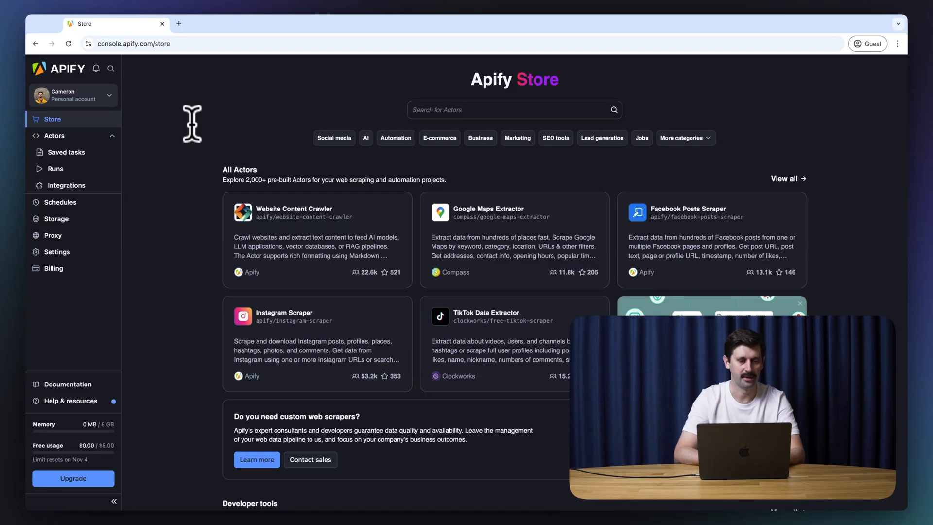
# Step: Open Apify Demo Actor from the My own Actors list
pyautogui.click(82, 137)
pyautogui.click(248, 103)
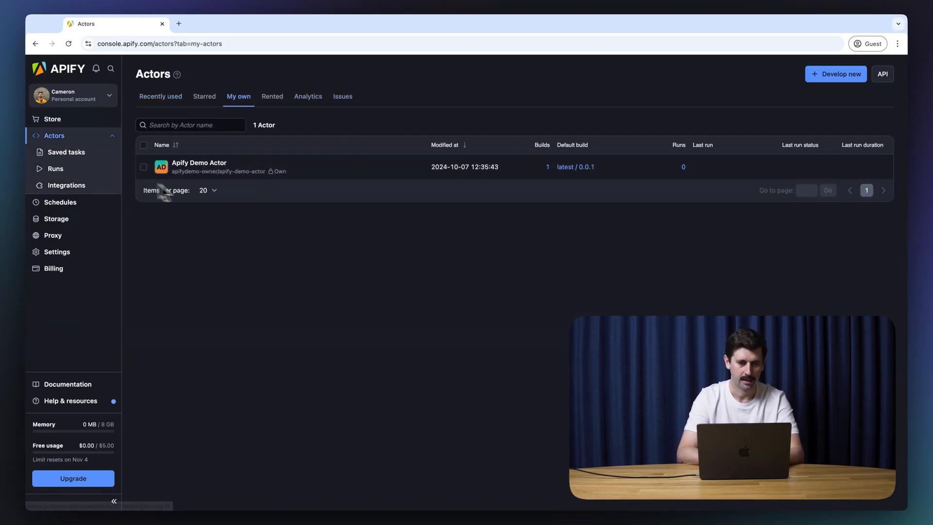
pyautogui.click(235, 174)
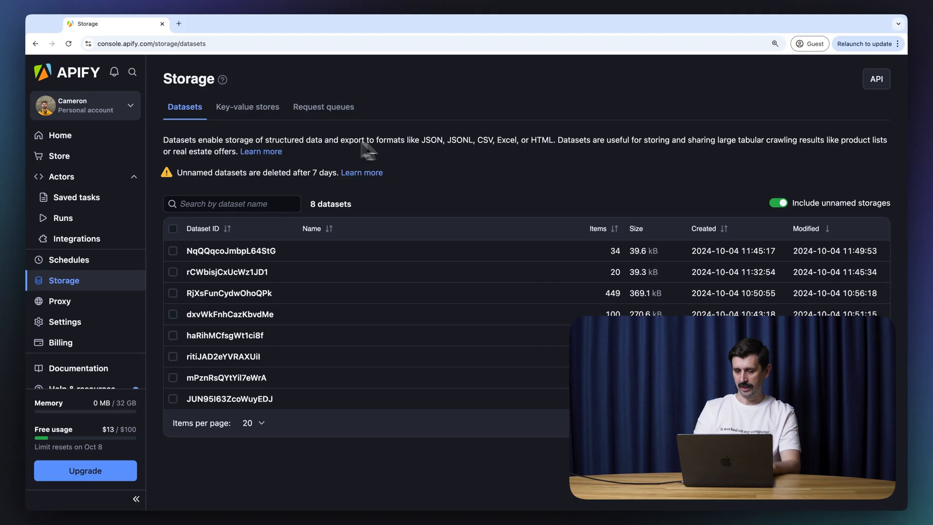
# Step: Review the first dataset's Export dataset form, then list the 13 key-value stores
pyautogui.click(243, 252)
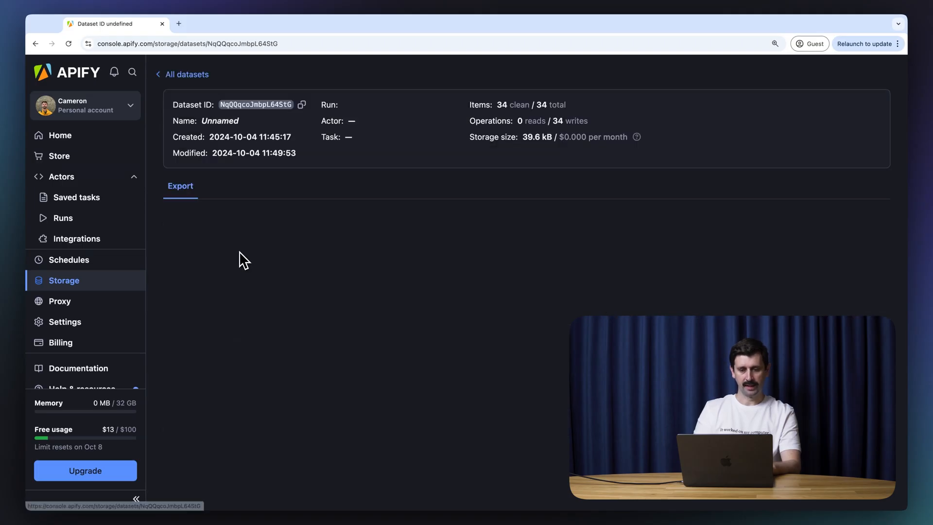
pyautogui.scroll(-4, 583, 270)
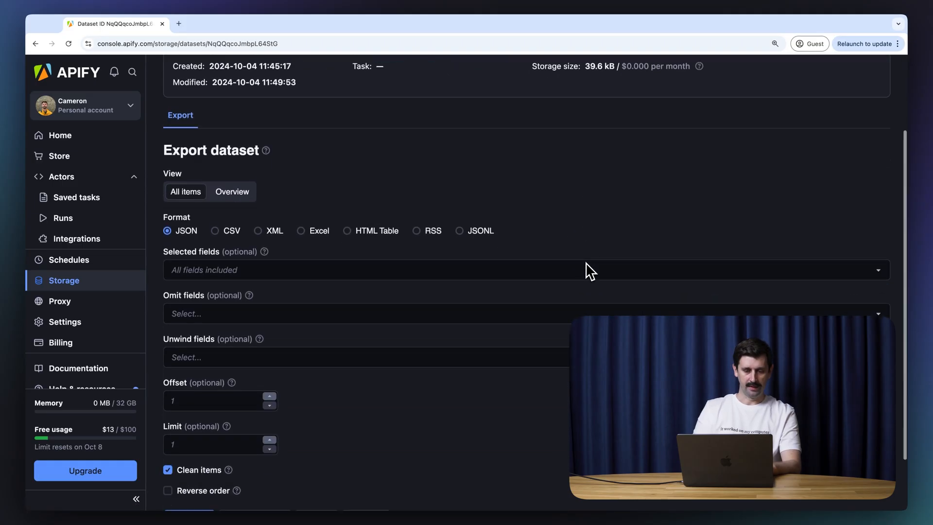
pyautogui.scroll(-1, 585, 263)
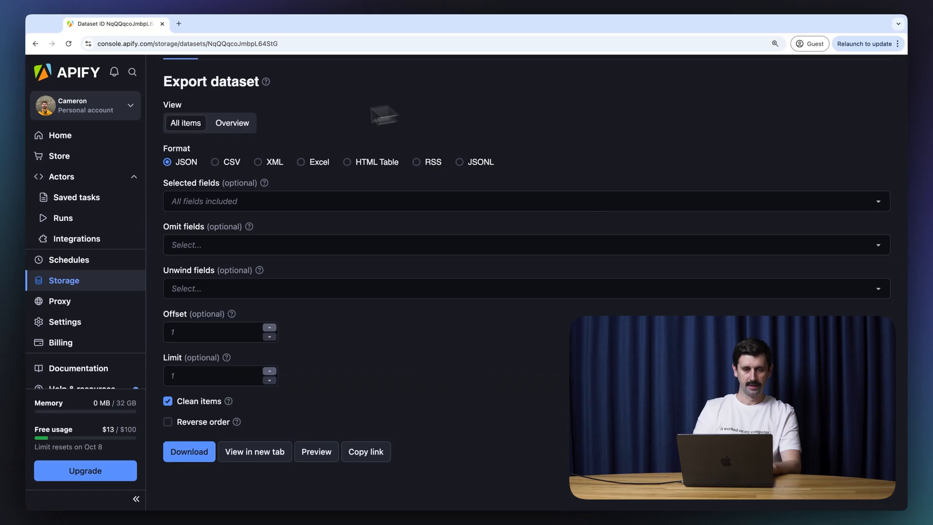
pyautogui.scroll(4, 500, 318)
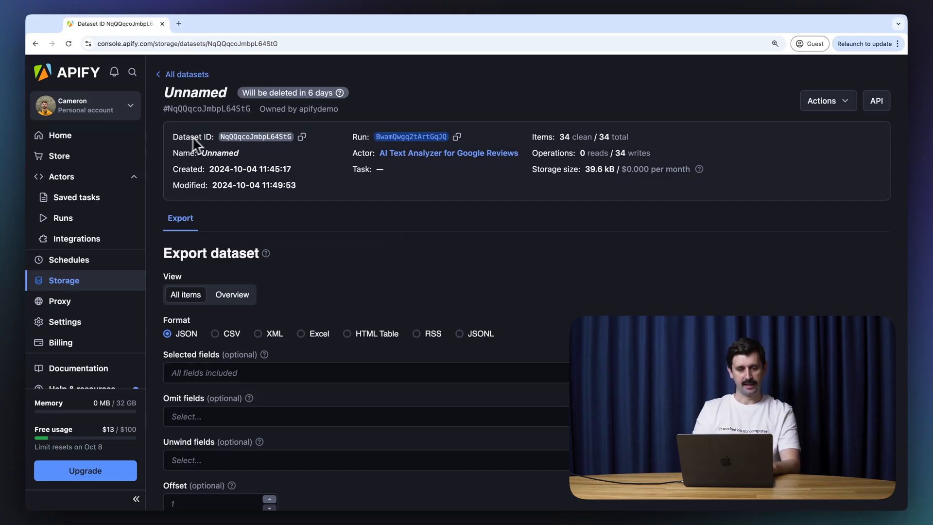
pyautogui.hotkey('alt', 'Left')
pyautogui.click(236, 106)
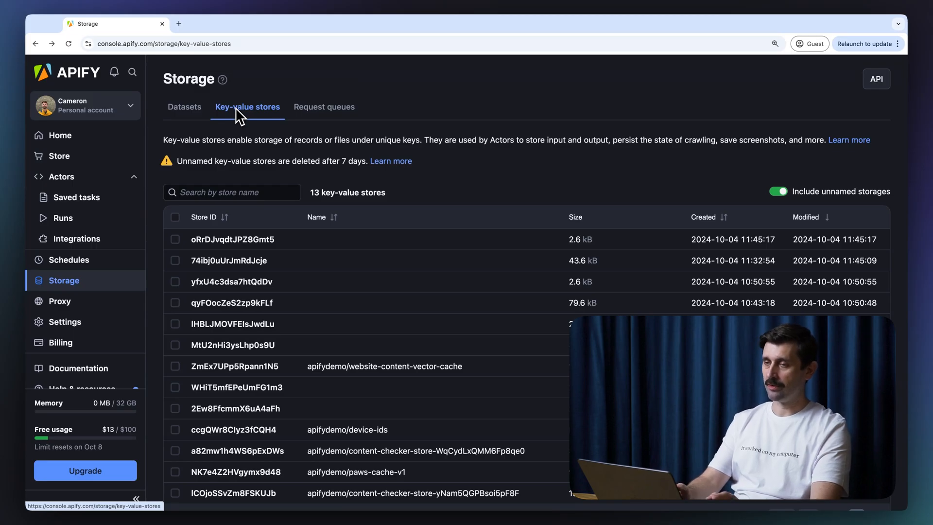
# Step: Inspect the pending Google Maps requests in the queue with 106 of 249 handled
pyautogui.click(338, 116)
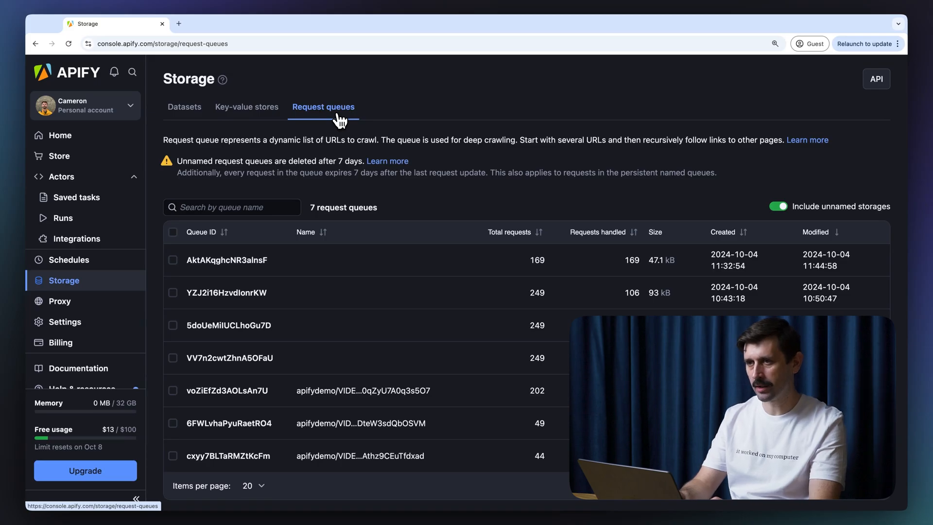
pyautogui.click(321, 306)
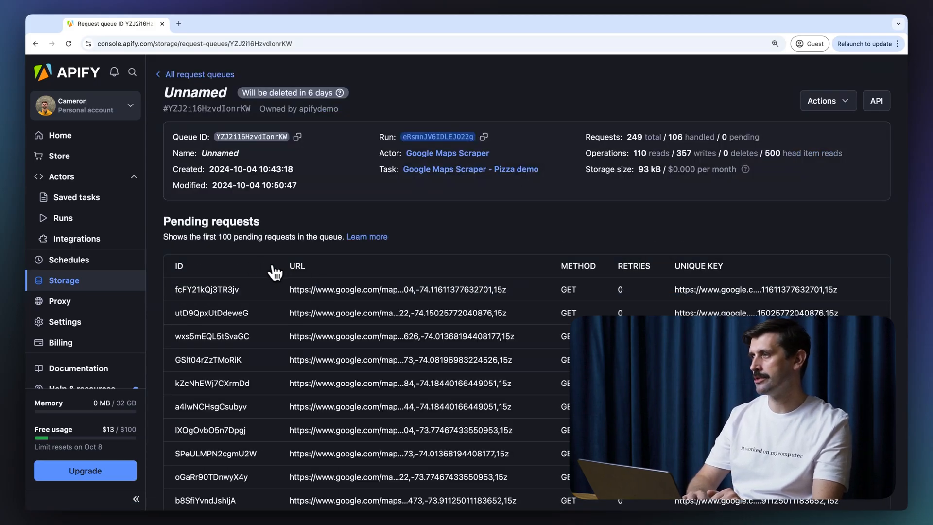
pyautogui.scroll(-7, 286, 271)
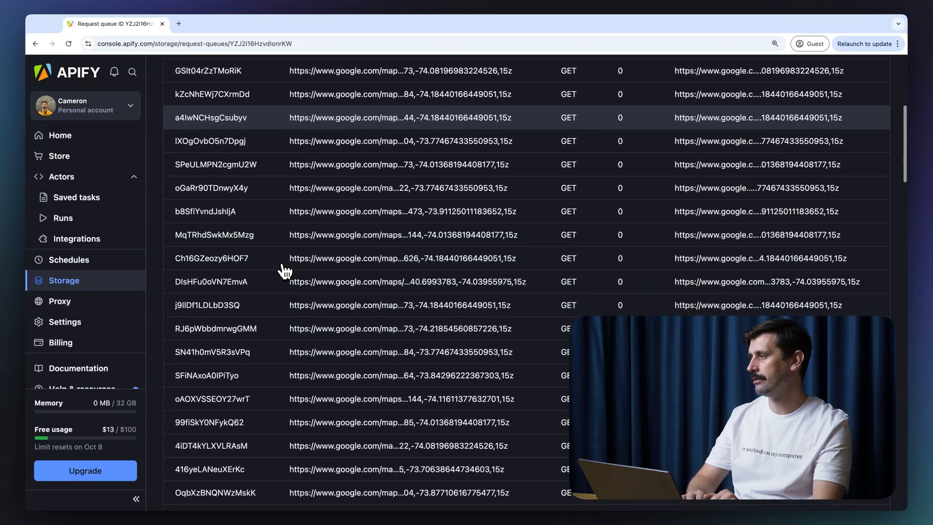
pyautogui.scroll(8, 285, 268)
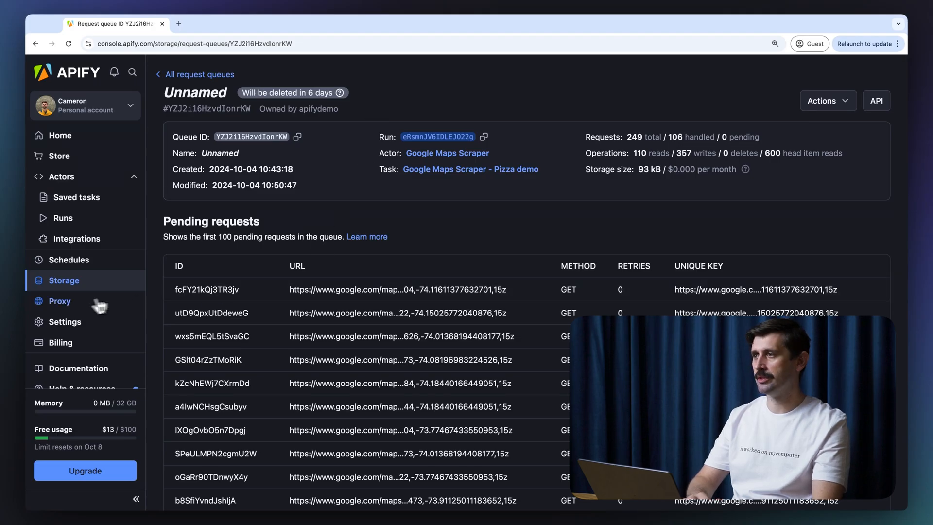
pyautogui.click(67, 309)
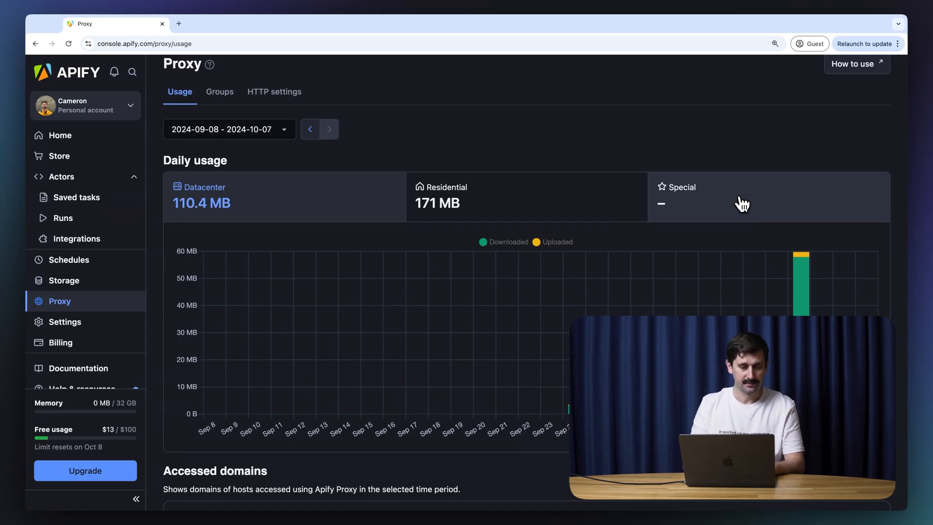
# Step: Check residential usage on the chart and the datacenter and residential domain lists
pyautogui.click(511, 208)
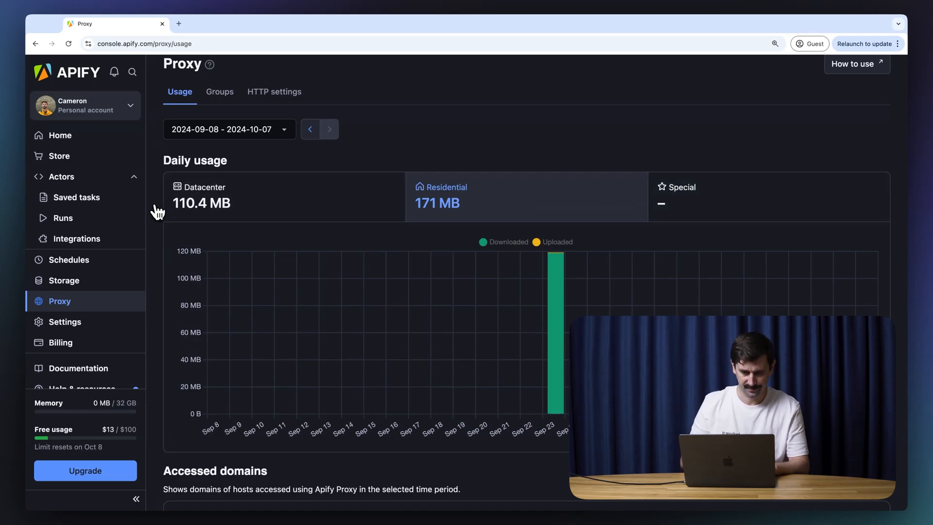
pyautogui.scroll(-6, 157, 211)
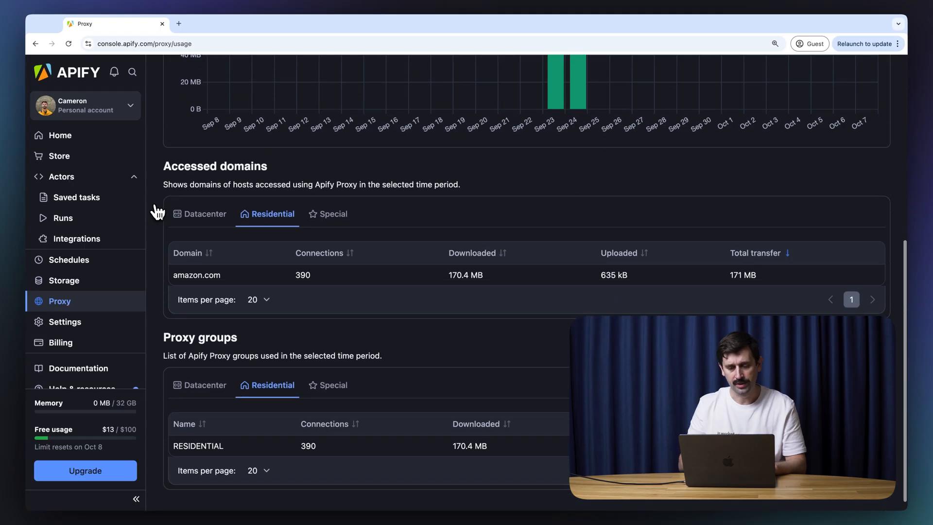
pyautogui.click(176, 204)
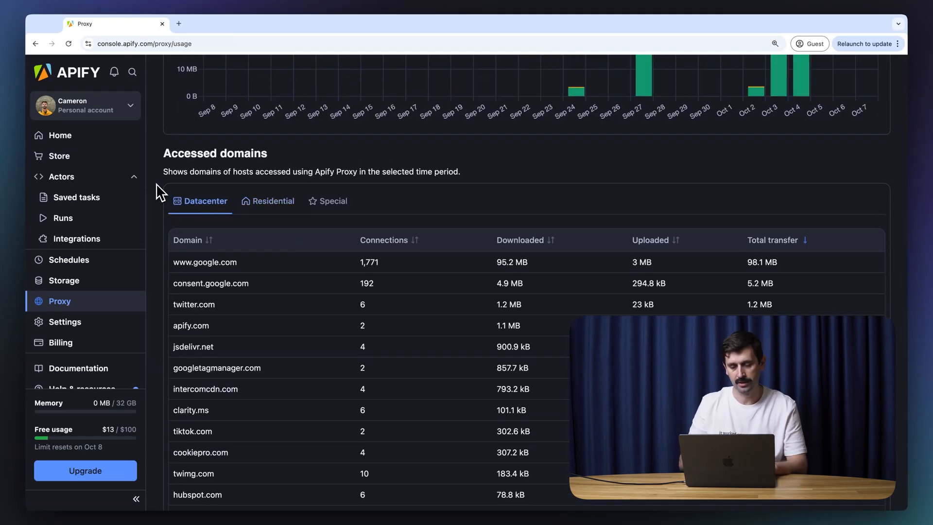
pyautogui.scroll(-3, 156, 183)
pyautogui.scroll(2, 156, 183)
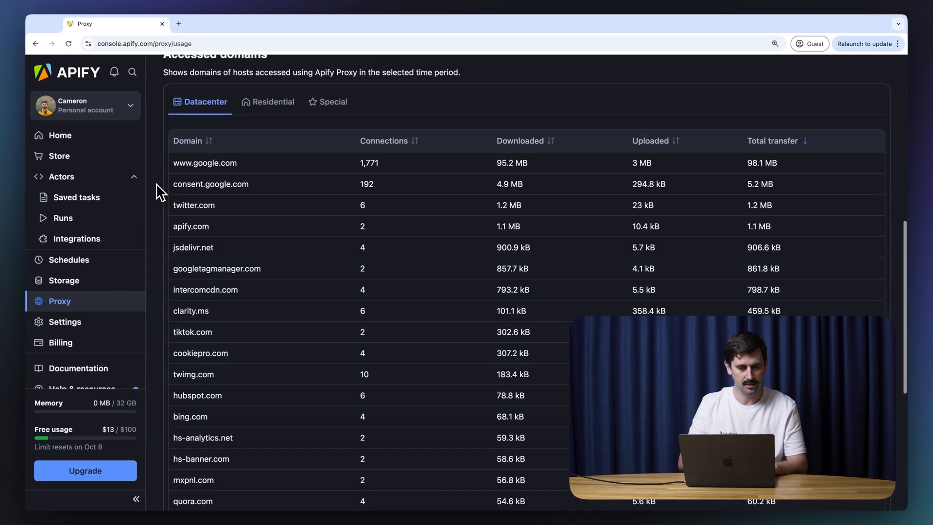
pyautogui.click(268, 118)
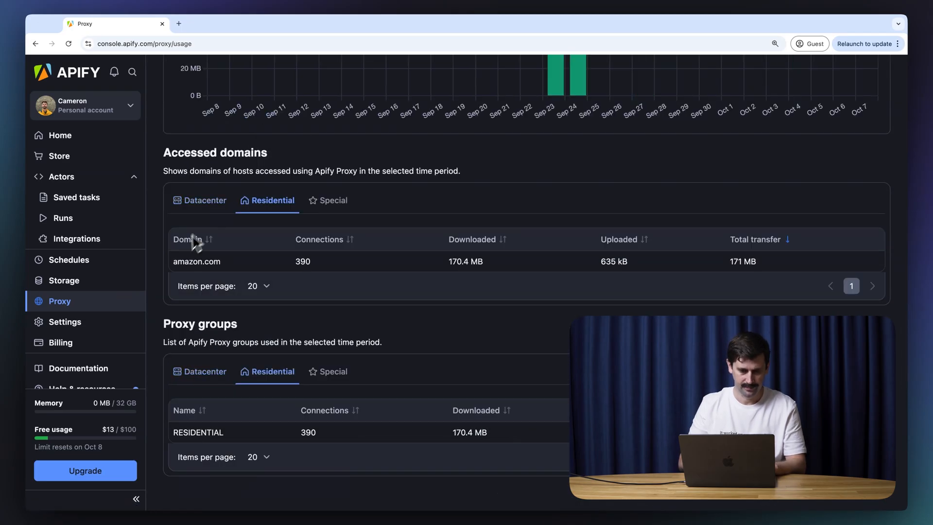
pyautogui.scroll(-1, 164, 229)
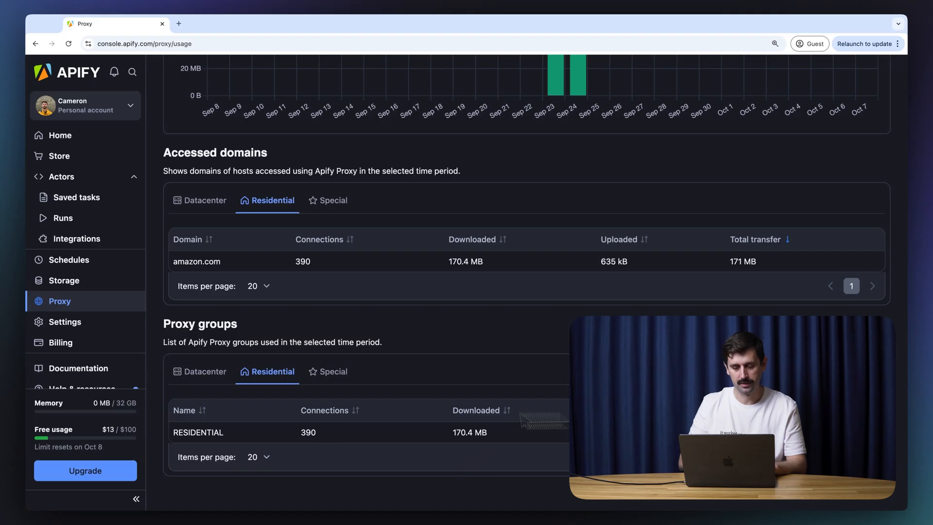
pyautogui.click(199, 208)
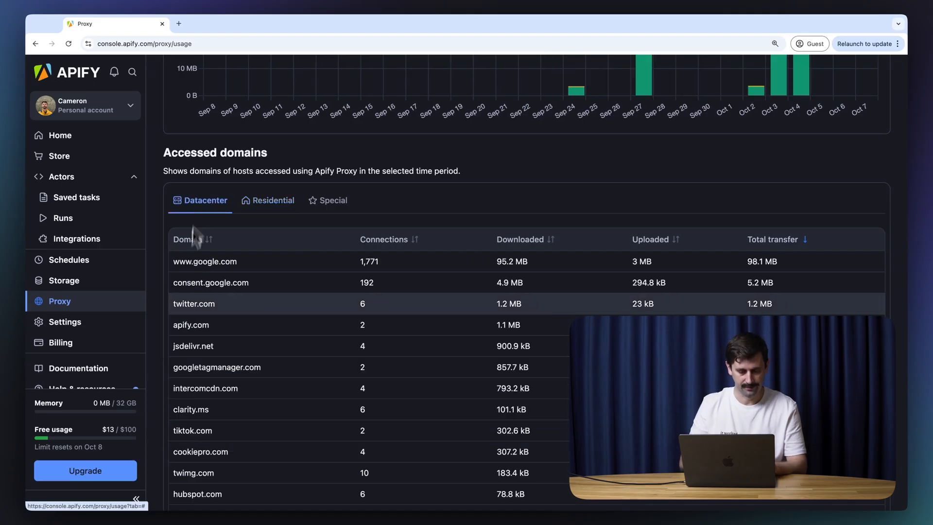
pyautogui.scroll(-8, 162, 286)
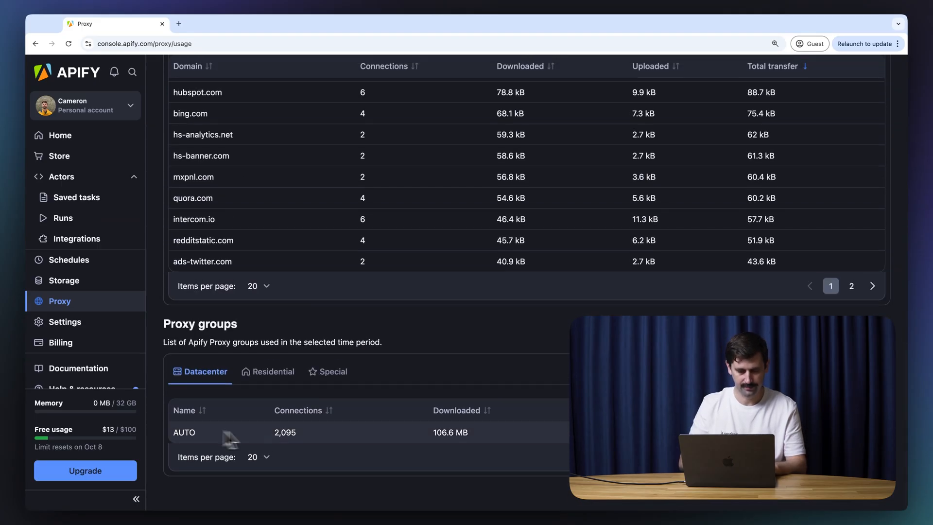
pyautogui.scroll(15, 155, 349)
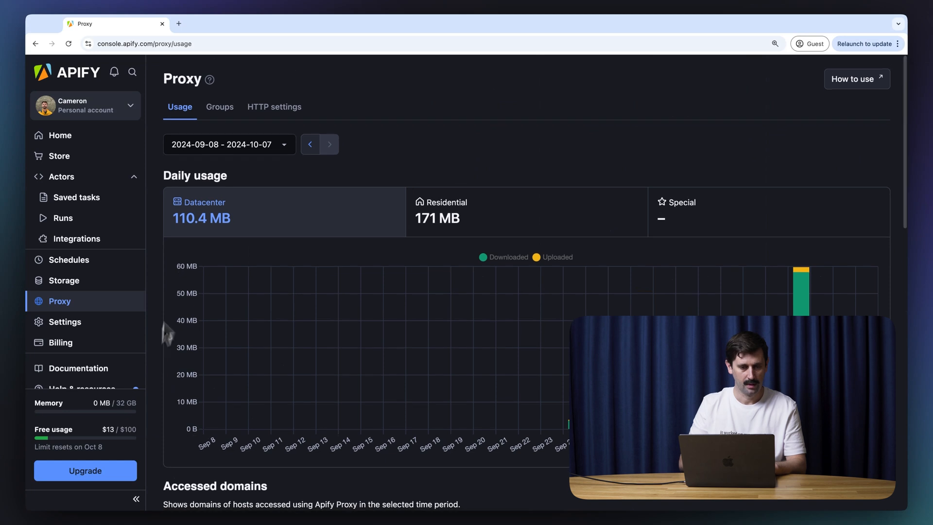
# Step: Browse the available proxy groups and proxy connection settings, then go to account Settings
pyautogui.click(218, 110)
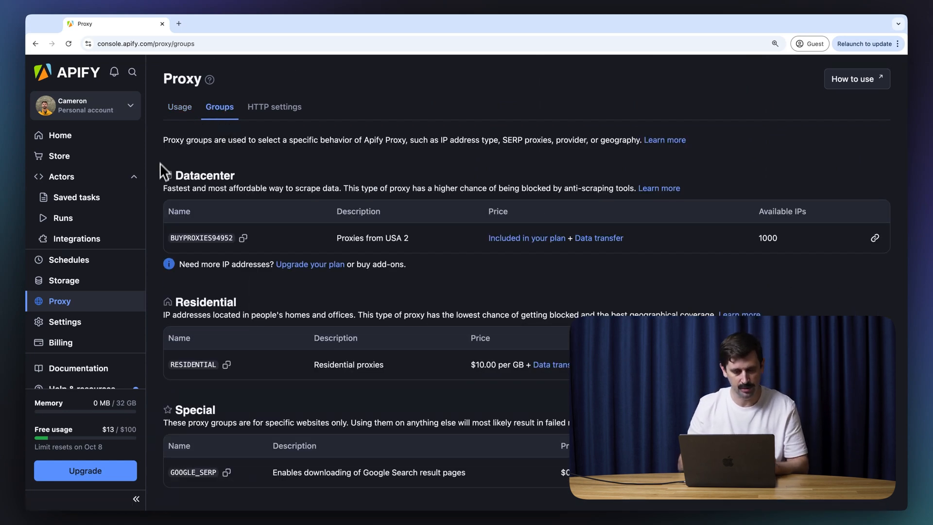
pyautogui.scroll(-1, 160, 278)
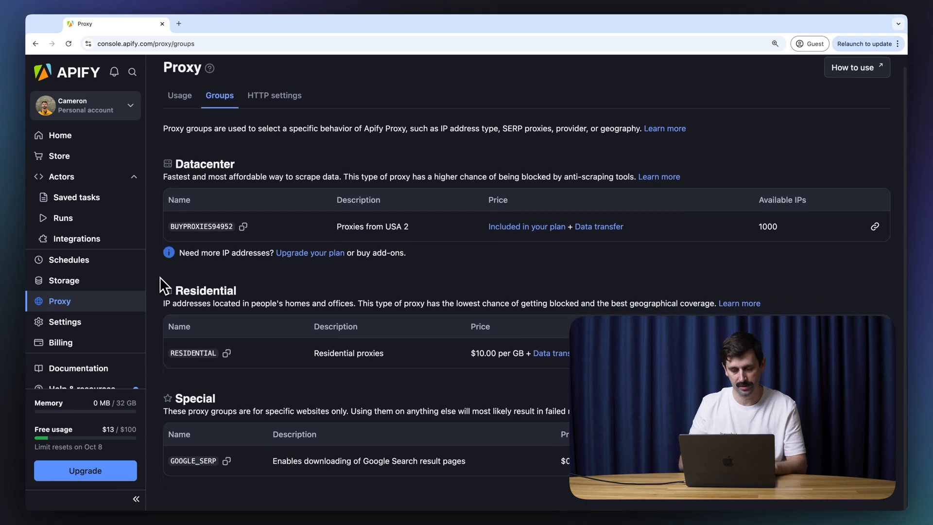
pyautogui.click(273, 96)
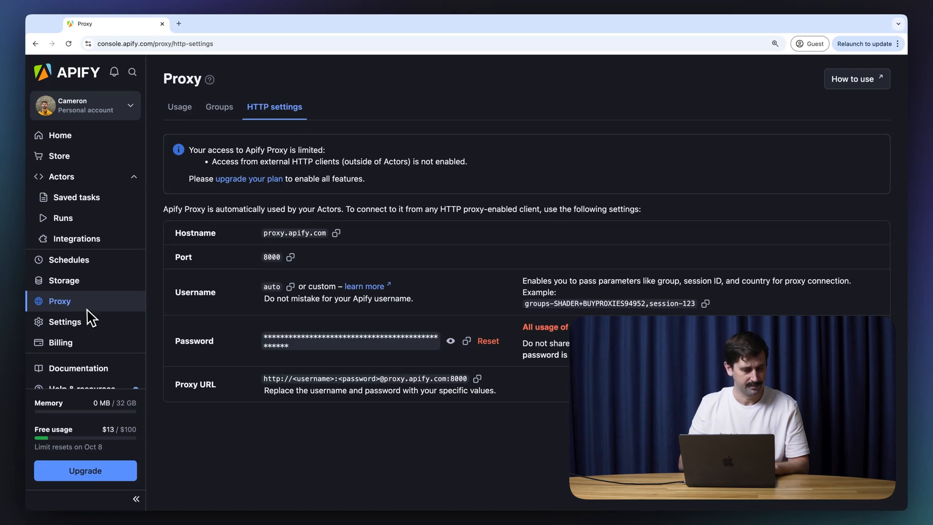
pyautogui.click(175, 111)
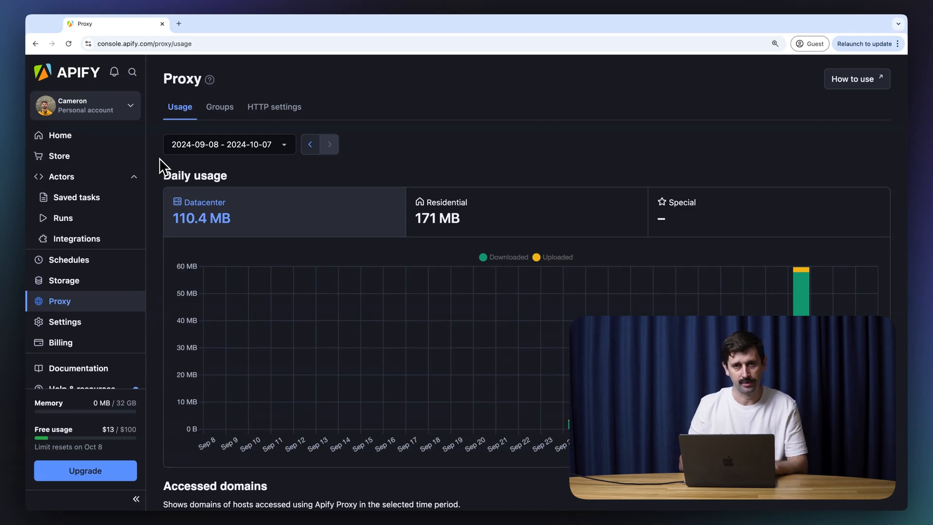
pyautogui.click(72, 322)
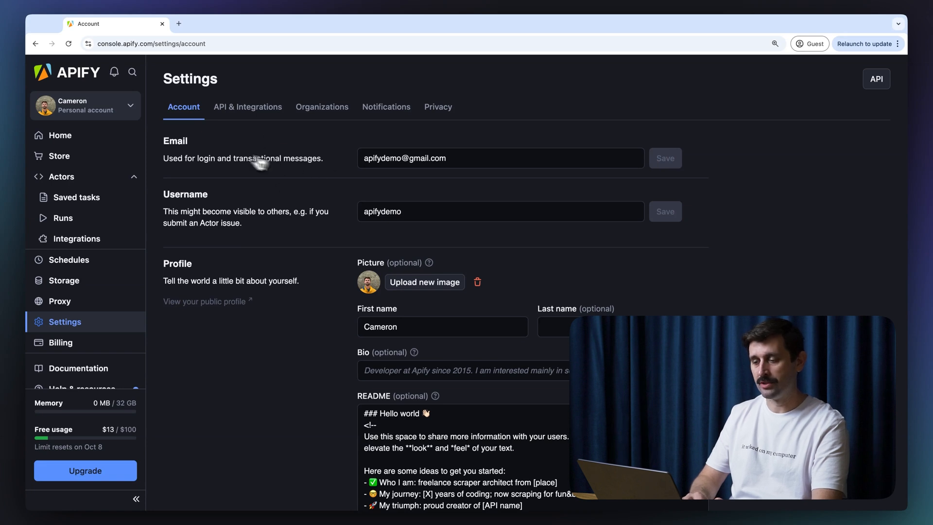
# Step: Review Account settings, toggling public profile visibility on and back off, then open API & Integrations
pyautogui.scroll(-2, 313, 344)
pyautogui.scroll(-1, 313, 344)
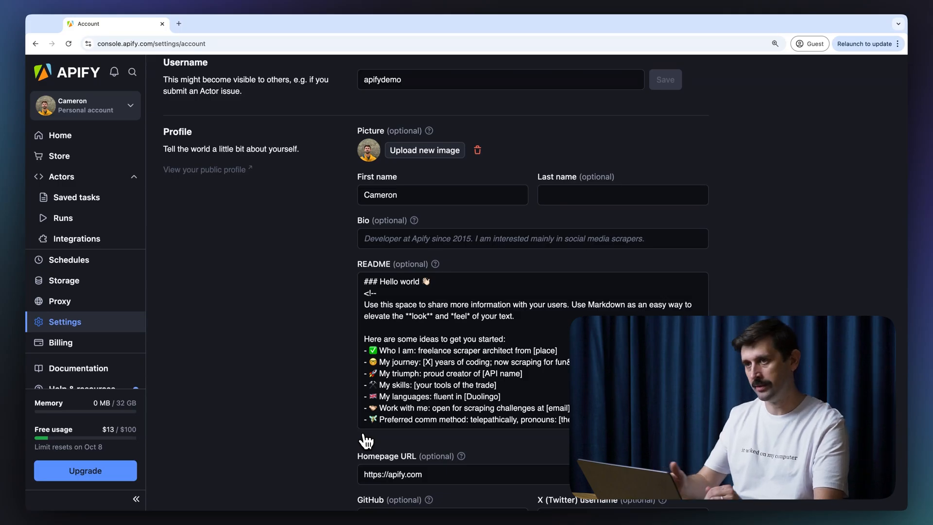
pyautogui.scroll(-3, 364, 440)
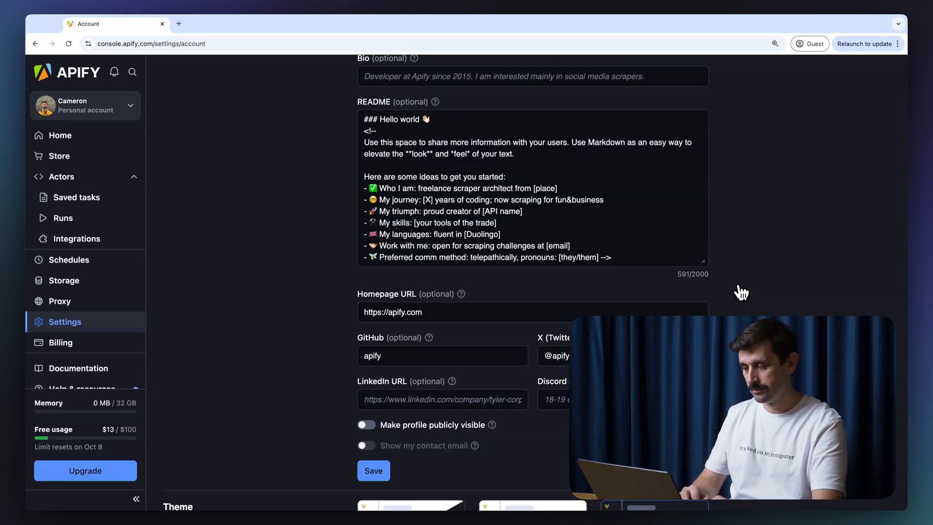
pyautogui.scroll(-1, 734, 293)
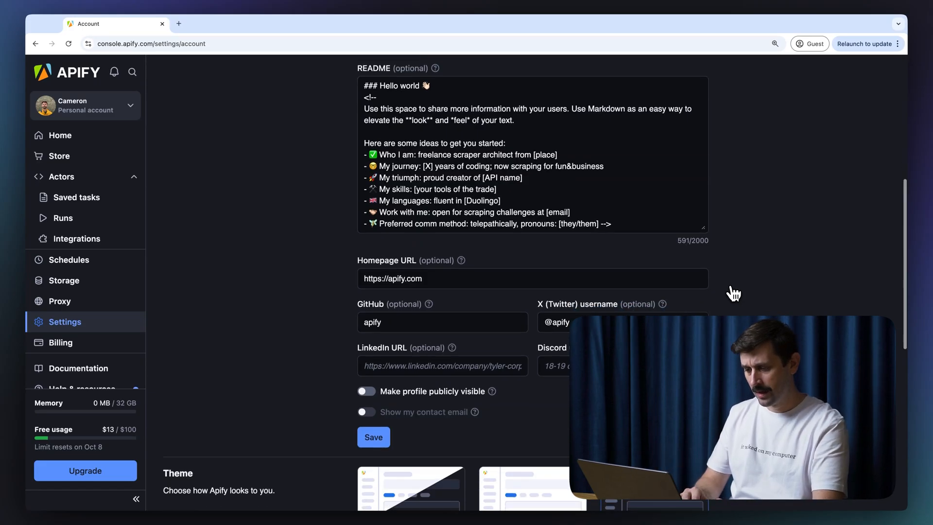
pyautogui.click(392, 395)
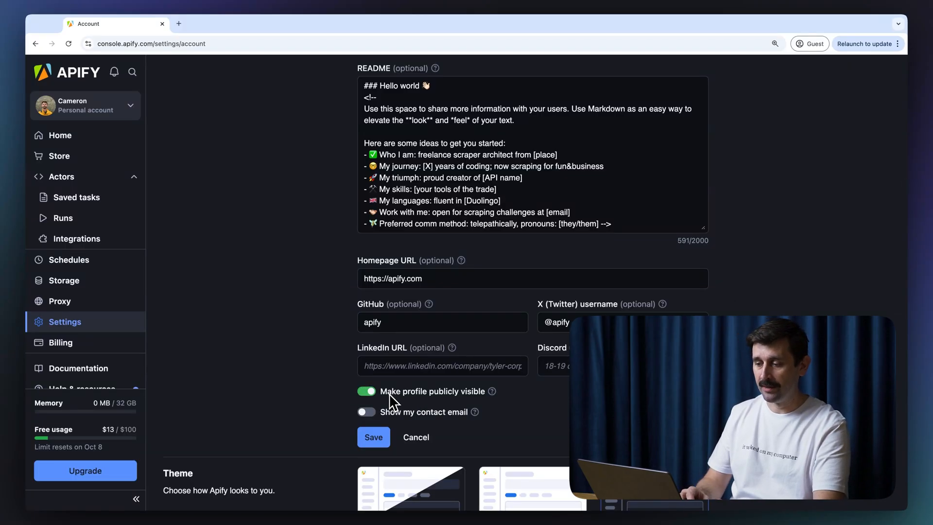
pyautogui.click(391, 396)
pyautogui.scroll(-5, 313, 381)
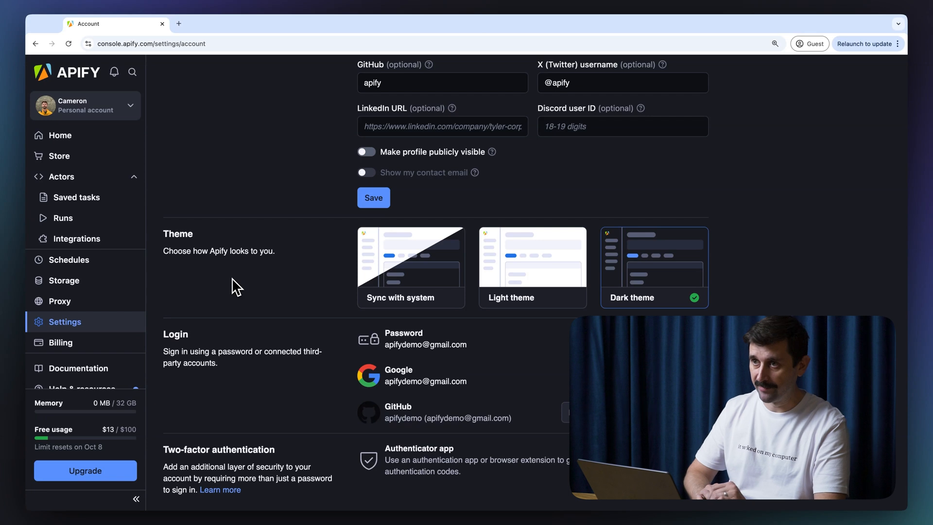
pyautogui.scroll(-2, 233, 283)
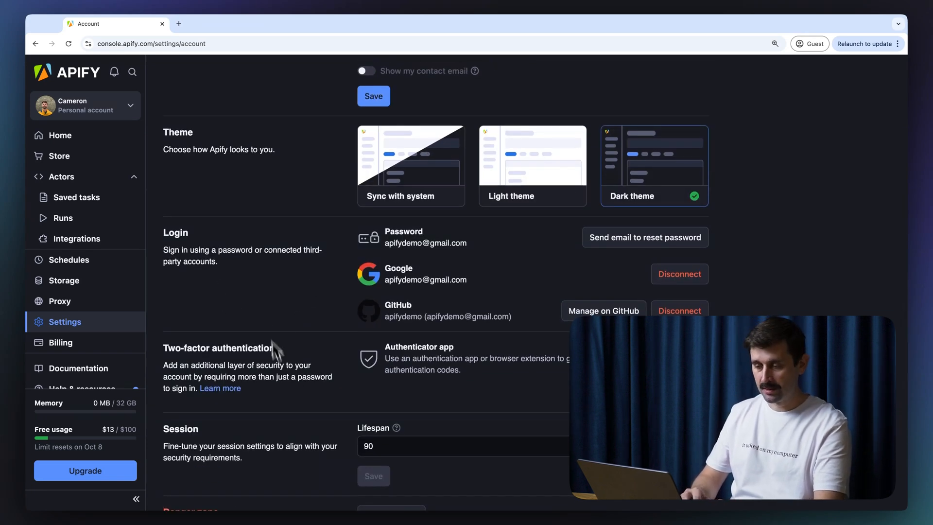
pyautogui.scroll(-2, 321, 316)
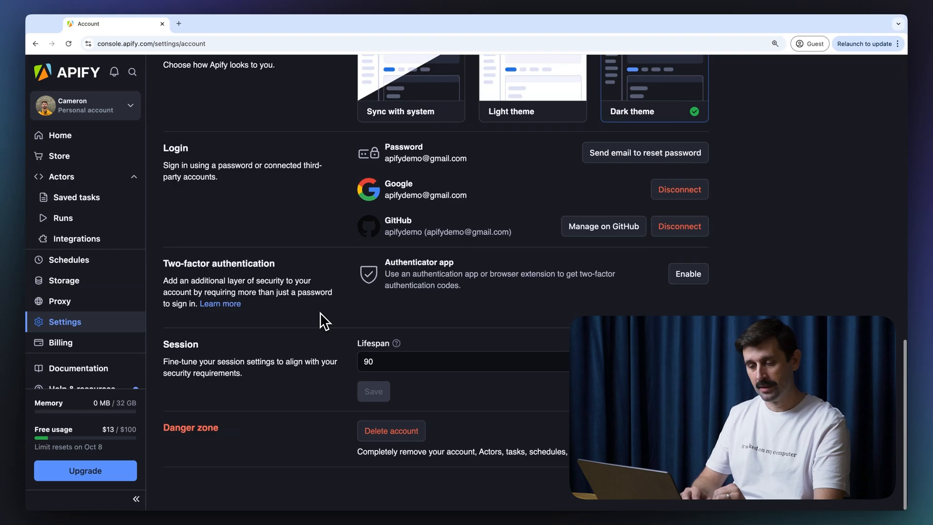
pyautogui.scroll(5, 327, 192)
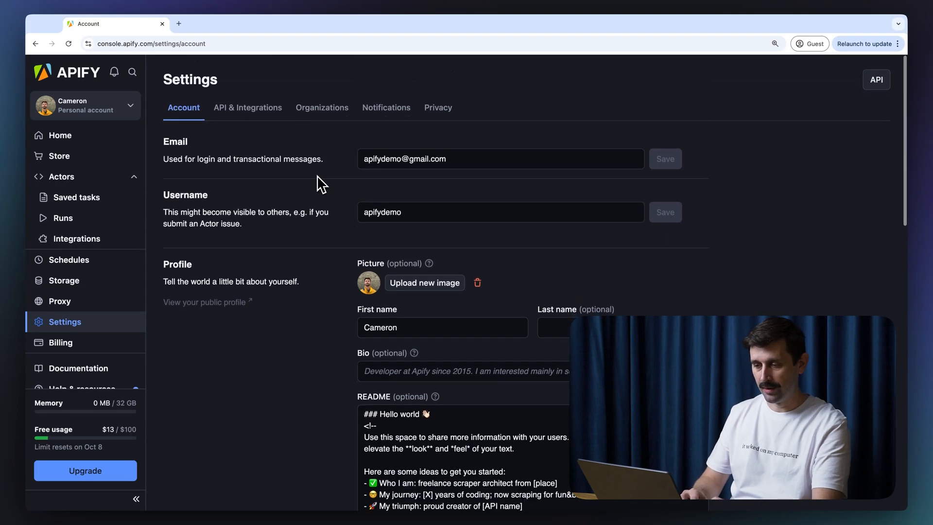
pyautogui.click(243, 113)
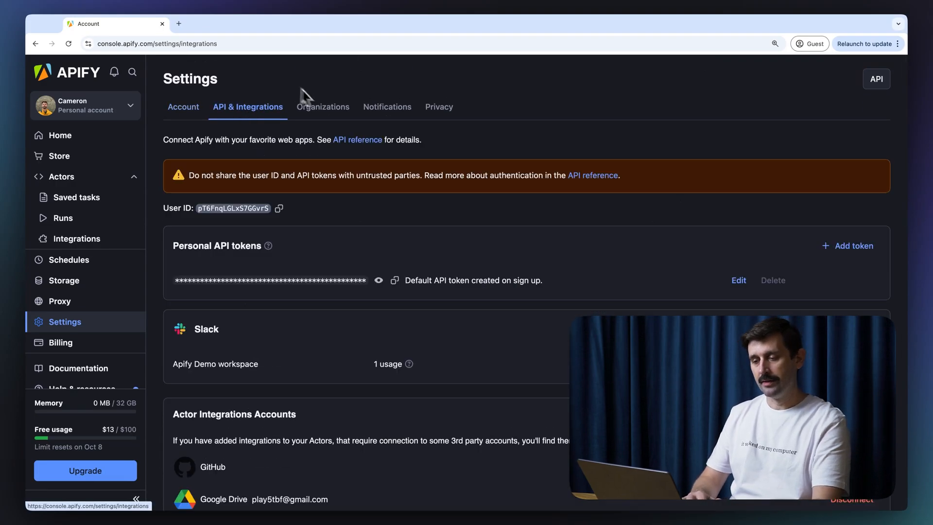
# Step: Convert the personal account into an organization named 'Apify demo' and confirm the conversion
pyautogui.scroll(-1, 592, 108)
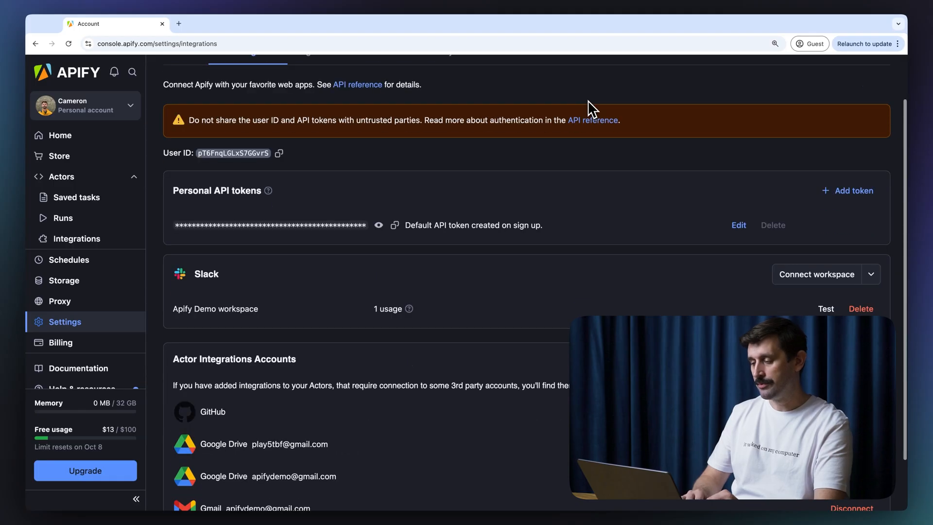
pyautogui.scroll(-1, 573, 234)
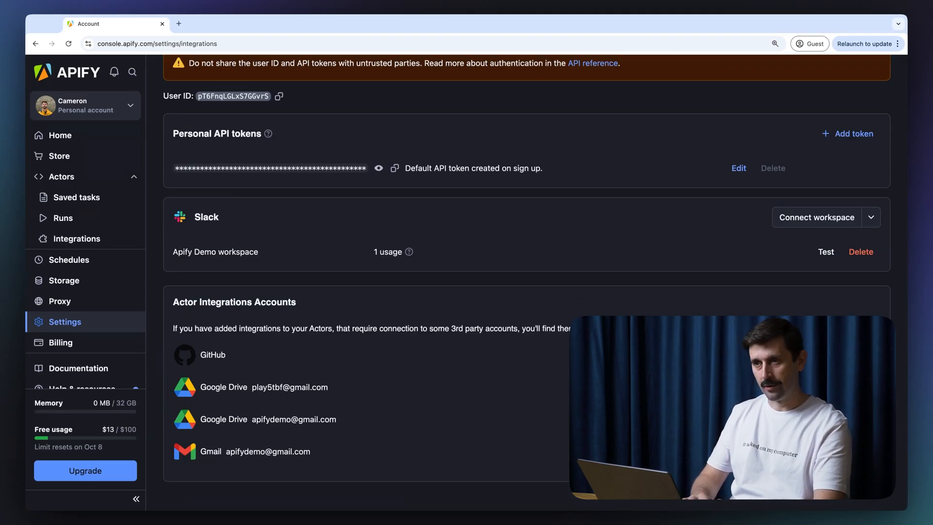
pyautogui.scroll(1, 179, 316)
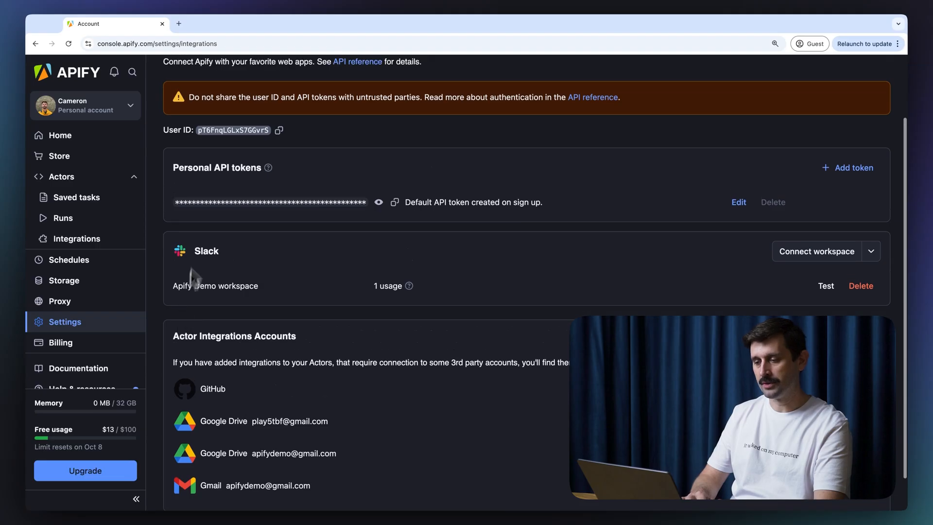
pyautogui.scroll(2, 350, 228)
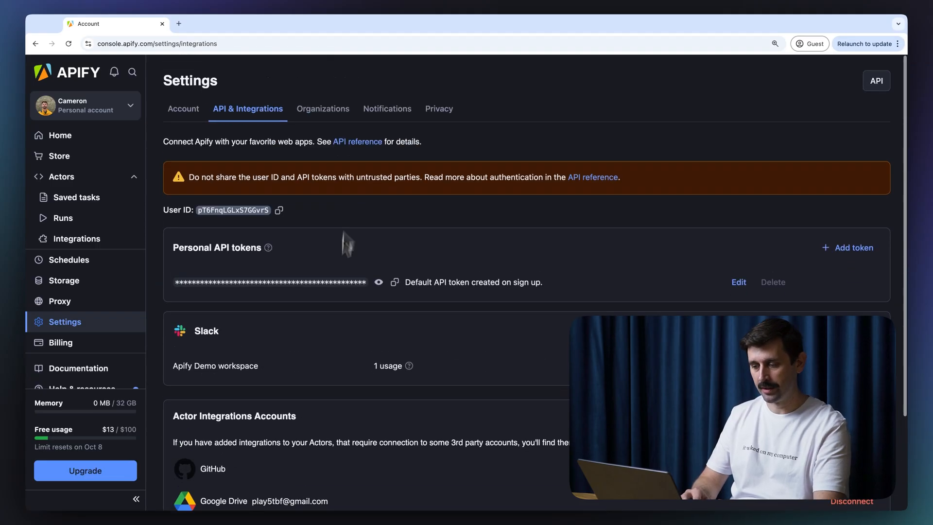
pyautogui.click(302, 109)
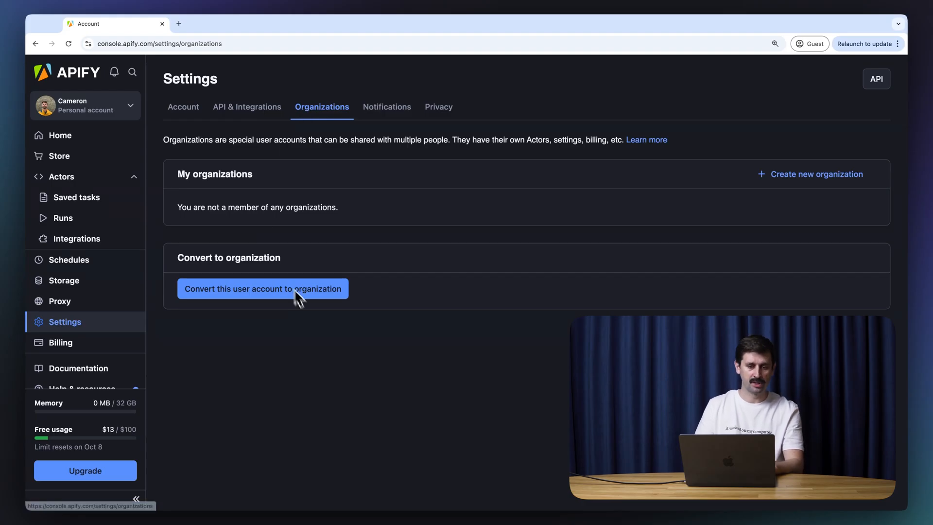
pyautogui.click(311, 294)
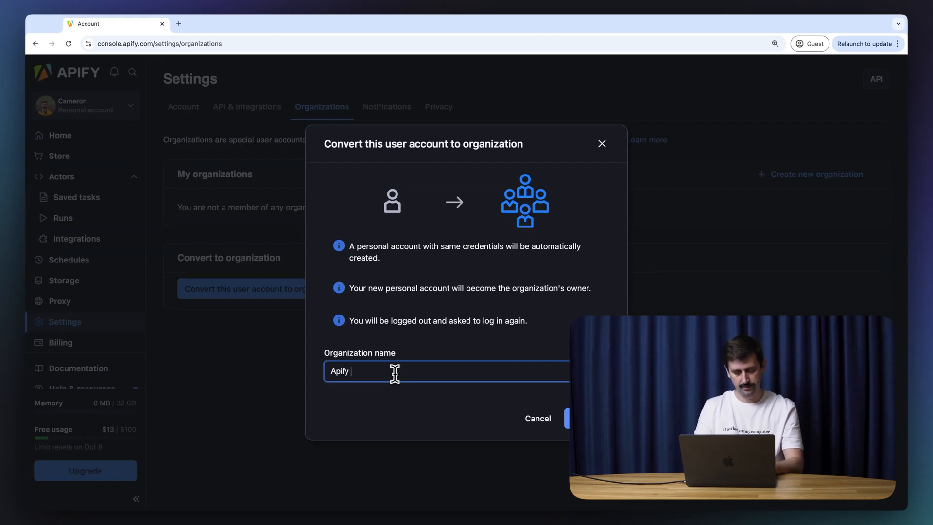
pyautogui.press('Return')
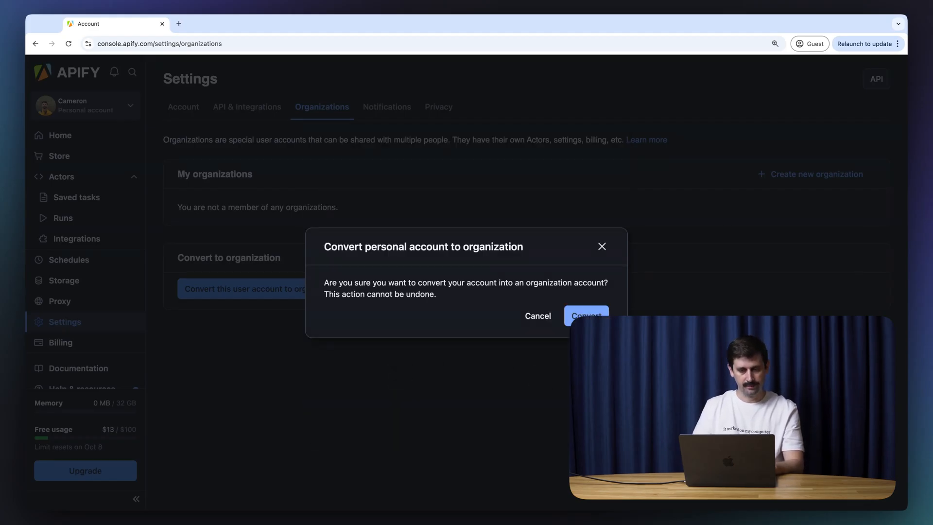
pyautogui.click(587, 316)
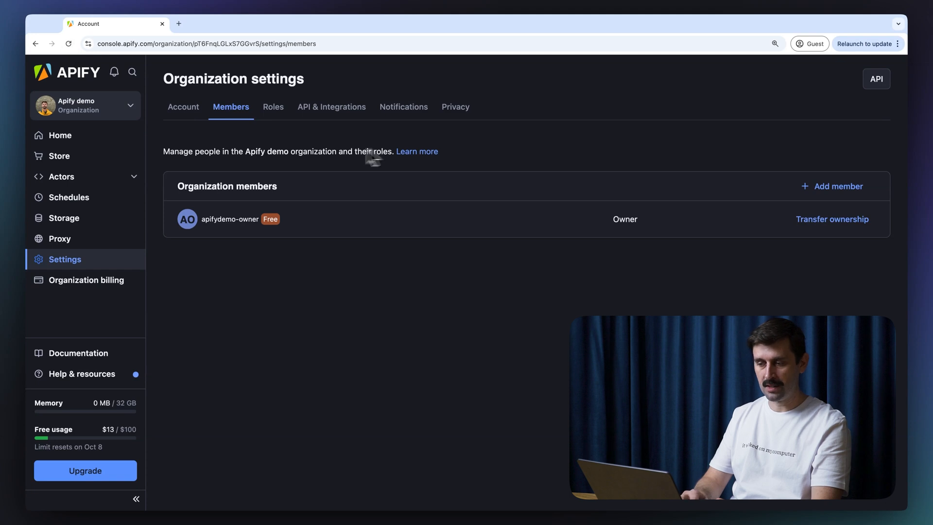
# Step: Back out of adding a member and show the organization's Notifications tab with Actor issues alerts
pyautogui.click(832, 186)
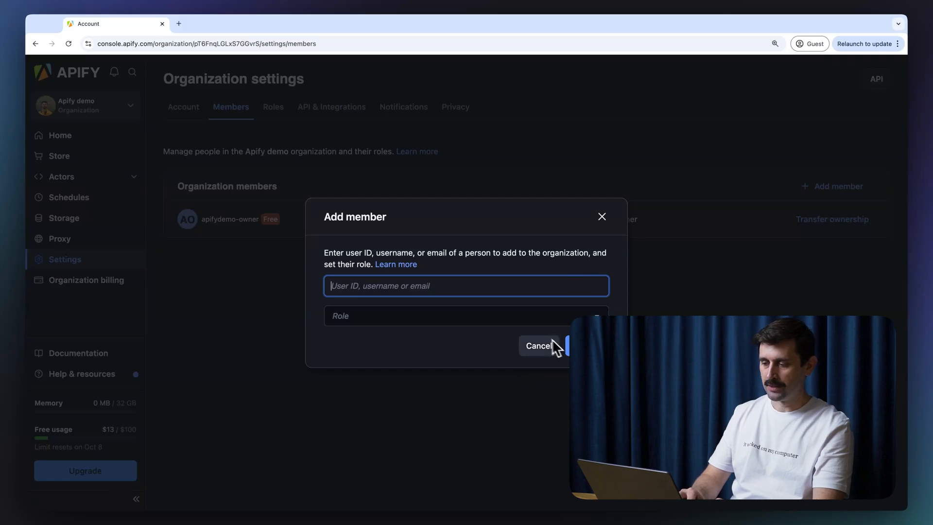
pyautogui.press('Tab')
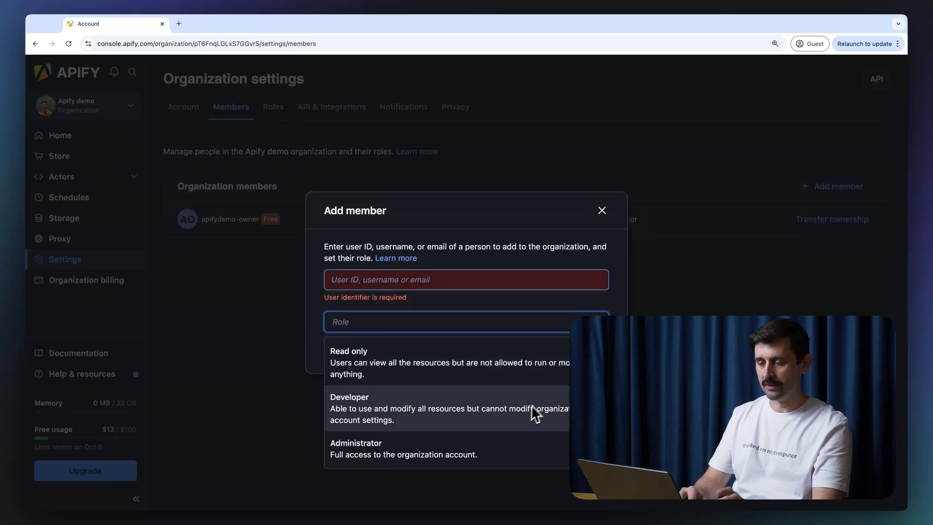
pyautogui.click(411, 109)
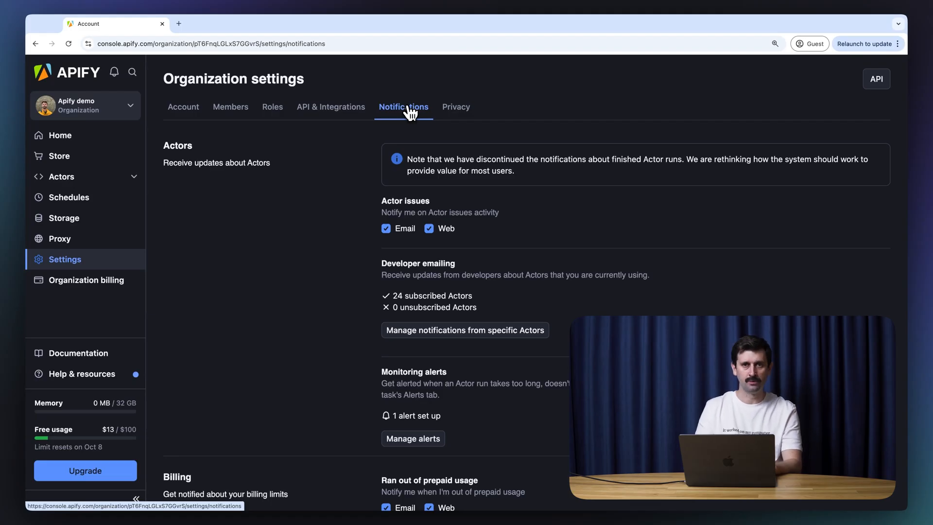
# Step: Check the Privacy tab, then open Organization billing showing $12.60 of $100.00 free usage
pyautogui.click(459, 110)
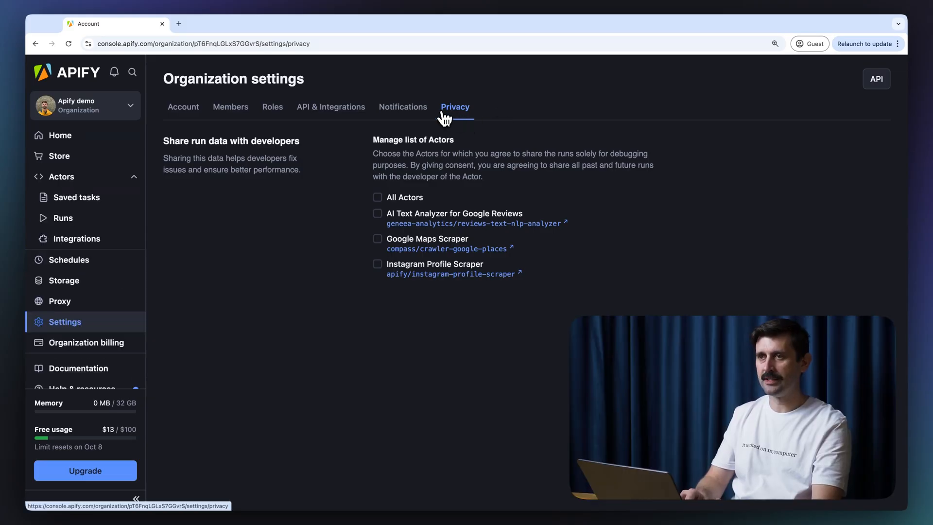
pyautogui.click(99, 355)
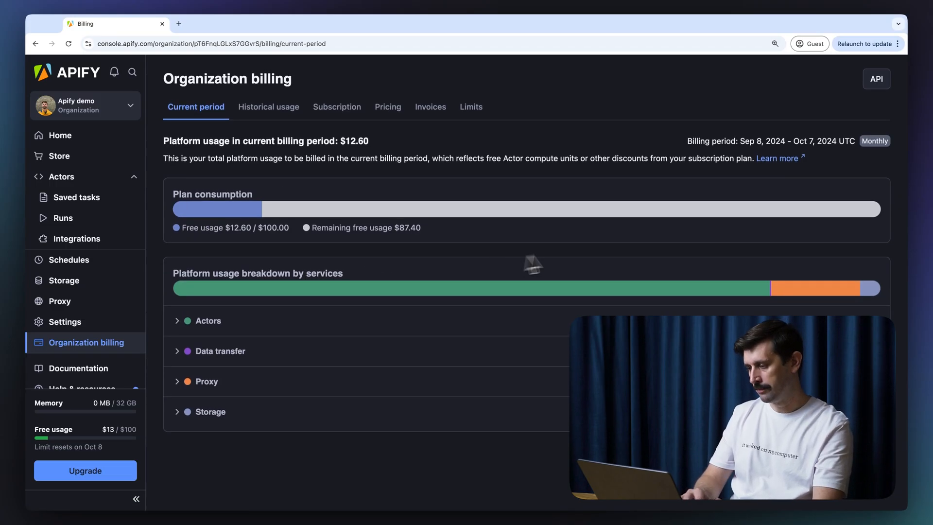
# Step: Expand the Actors cost breakdown for the current billing period
pyautogui.moveTo(688, 141); pyautogui.dragTo(846, 142)
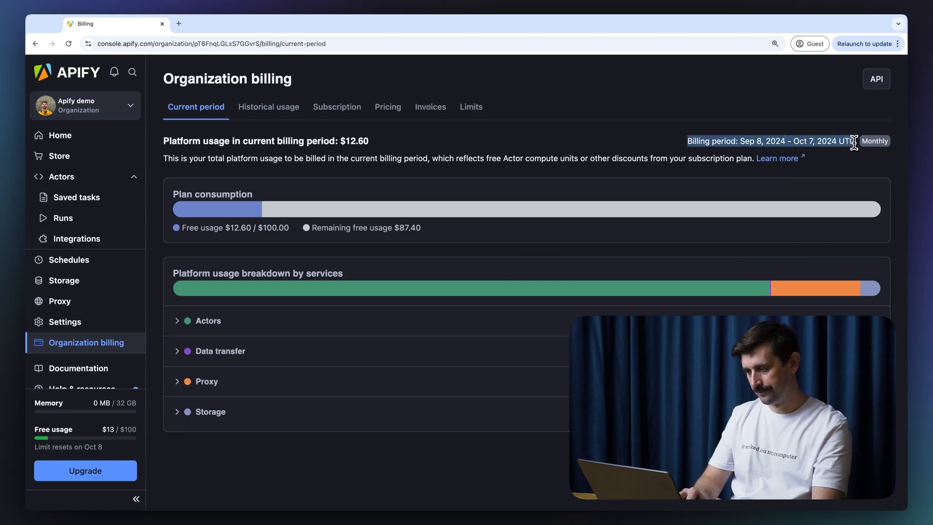
pyautogui.click(848, 150)
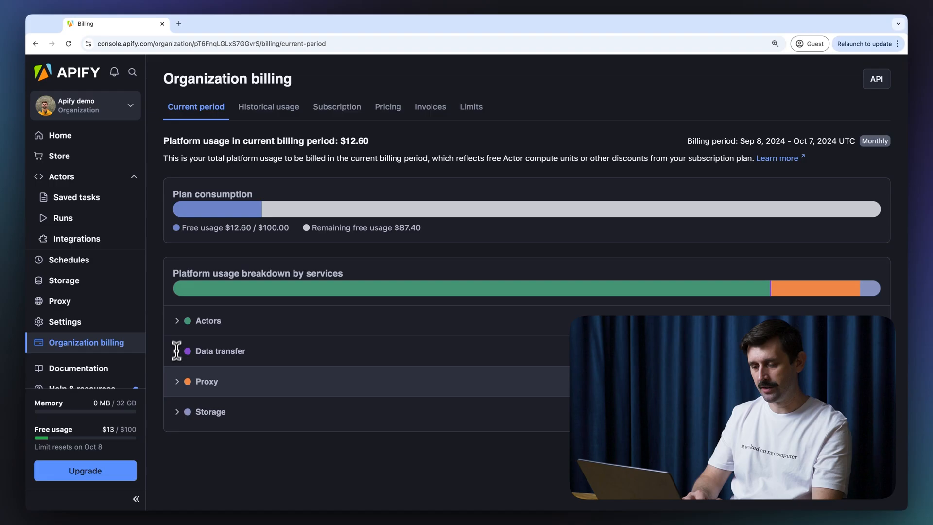
pyautogui.click(242, 321)
# Step: Collapse the Actors breakdown and show Historical usage for October 2024
pyautogui.scroll(-5, 167, 292)
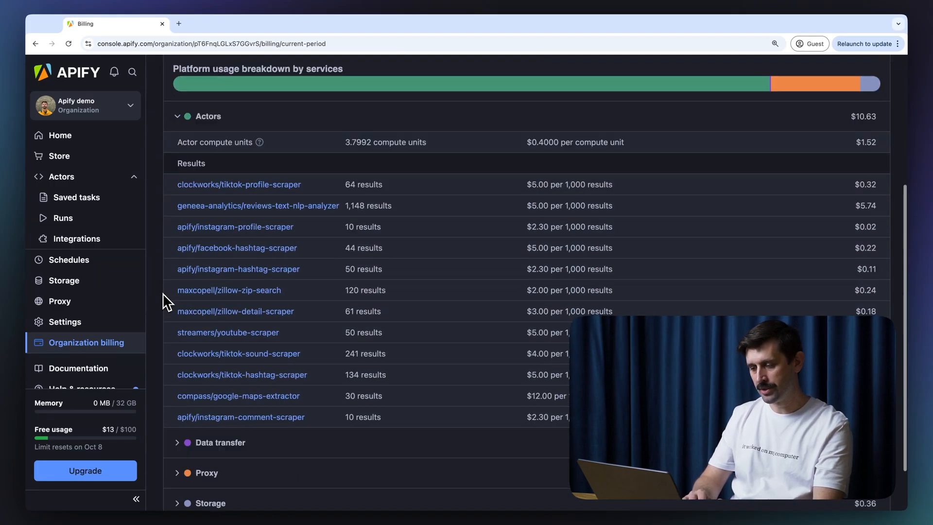
pyautogui.scroll(-1, 167, 301)
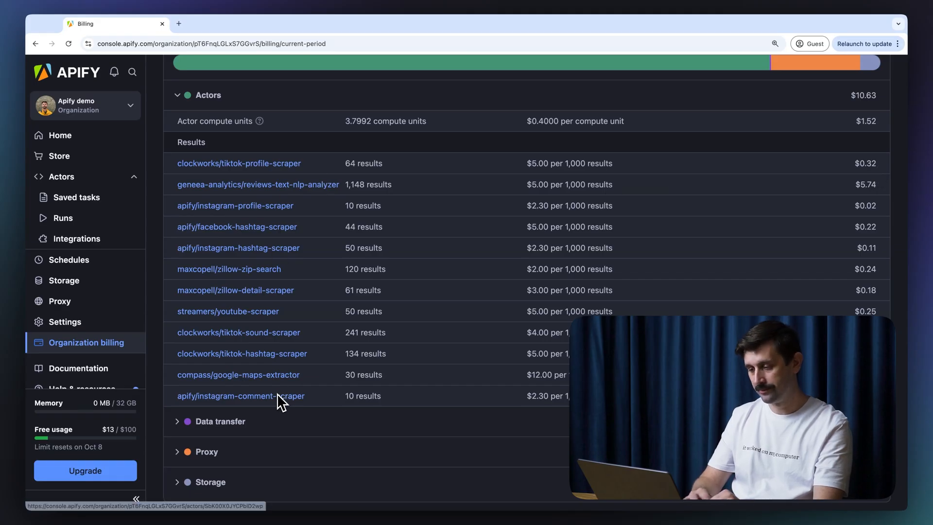
pyautogui.scroll(5, 277, 395)
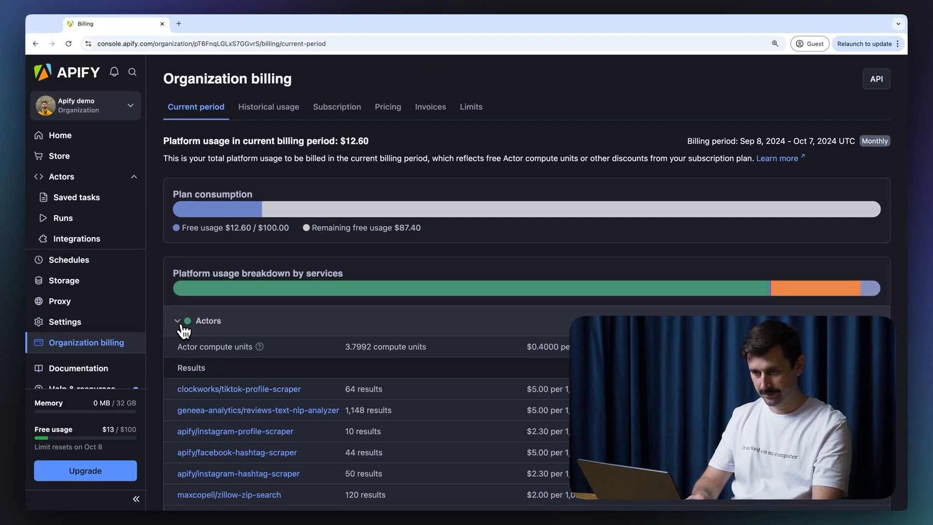
pyautogui.click(183, 325)
pyautogui.click(287, 107)
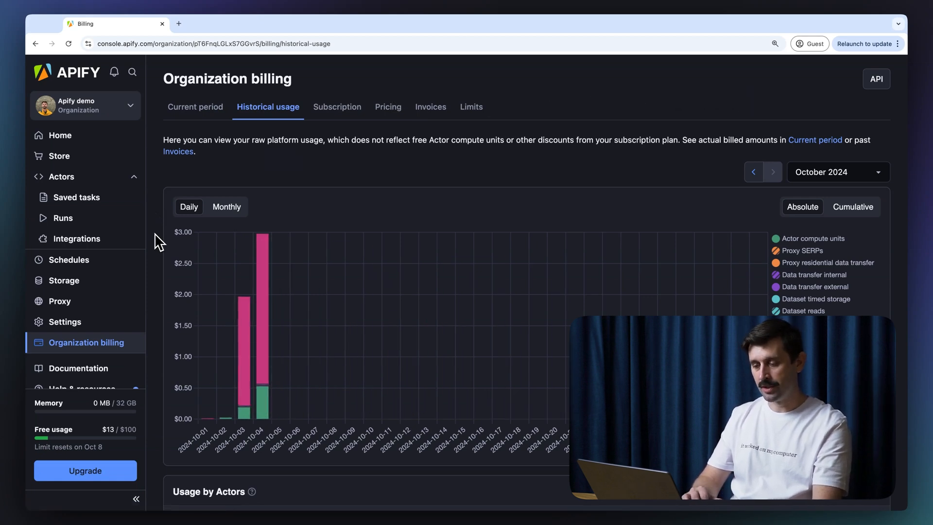
# Step: Switch the usage chart to monthly totals and inspect the 2024-06 breakdown, including the 112.56 Results price
pyautogui.scroll(-2, 158, 241)
pyautogui.scroll(2, 713, 132)
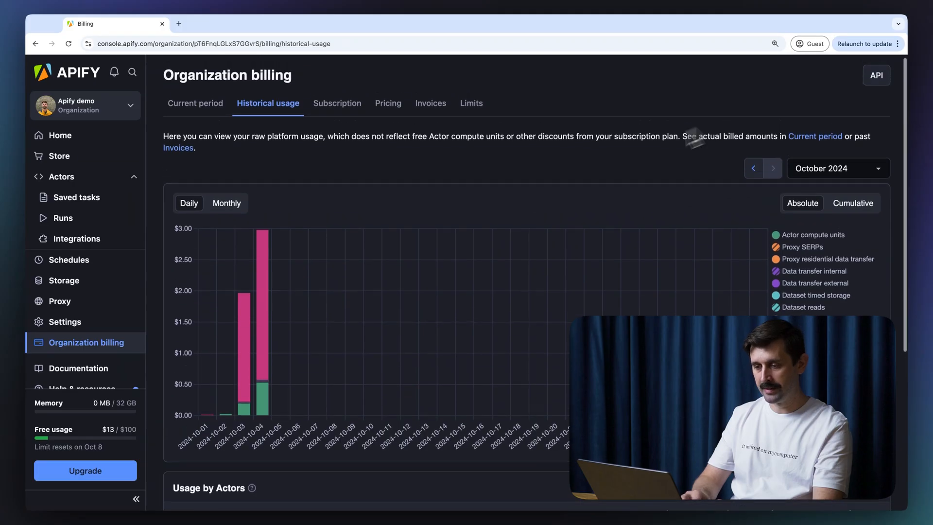
pyautogui.click(227, 204)
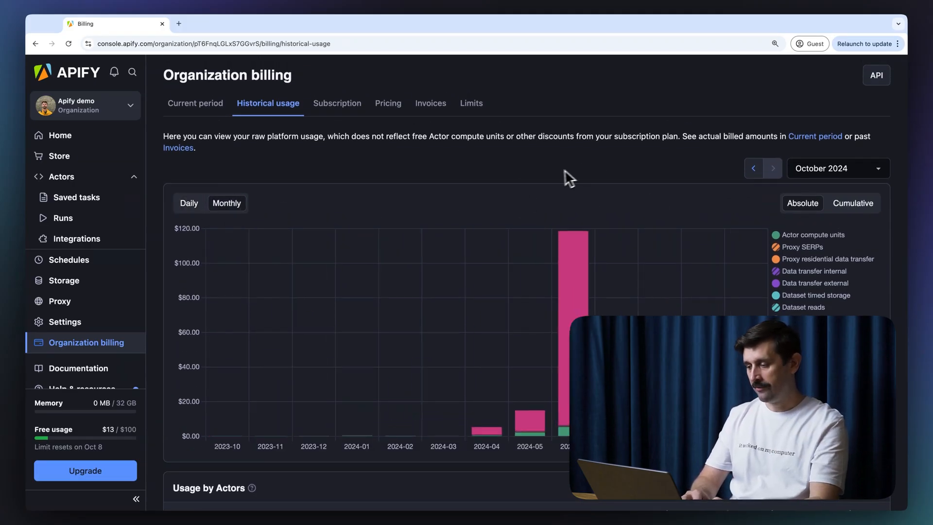
pyautogui.moveTo(577, 301)
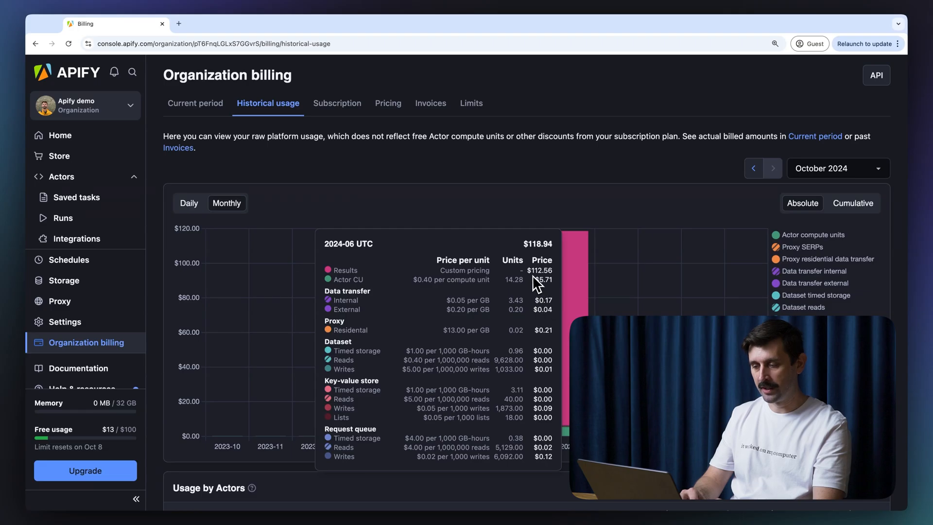
pyautogui.moveTo(532, 273)
pyautogui.mouseDown()
pyautogui.moveTo(558, 273)
pyautogui.moveTo(549, 270)
pyautogui.mouseUp()
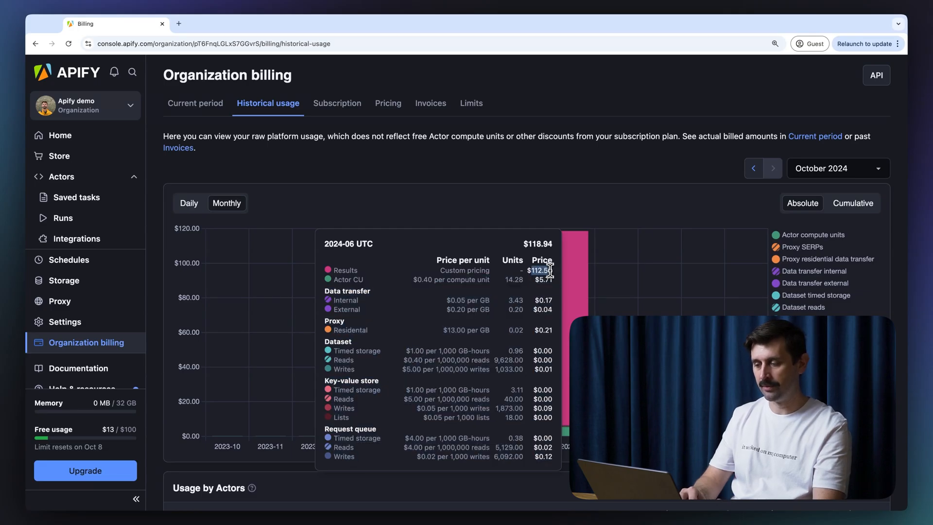
pyautogui.doubleClick(541, 269)
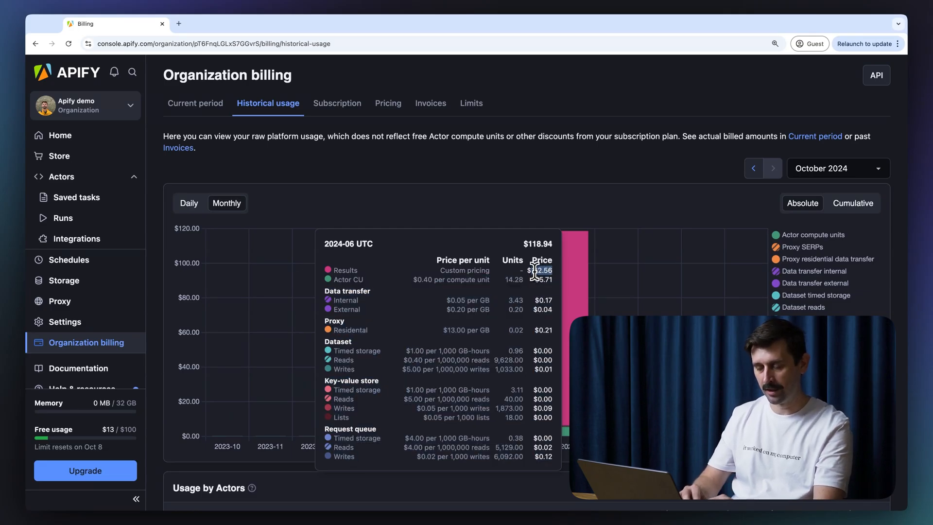
pyautogui.moveTo(536, 281); pyautogui.dragTo(552, 281)
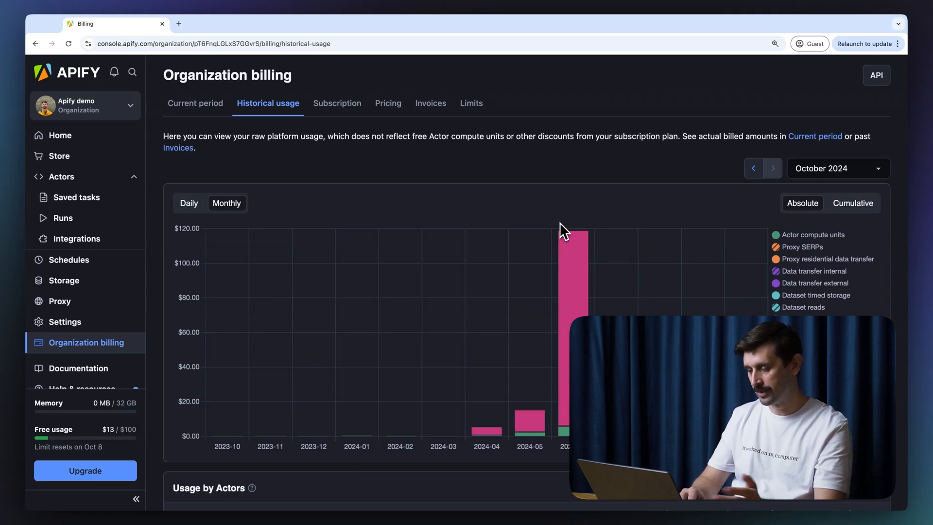
# Step: Expand and collapse the Google Maps Scraper usage row, then return to the top
pyautogui.scroll(-5, 460, 214)
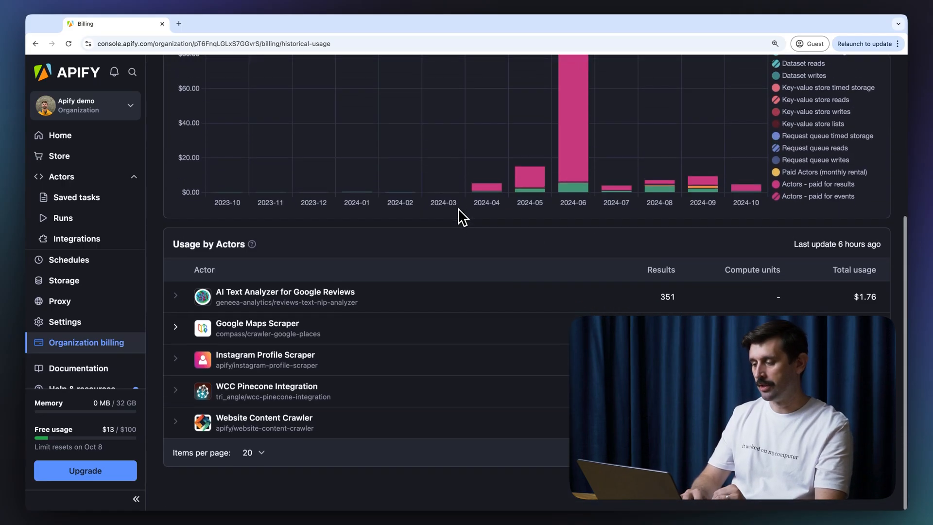
pyautogui.click(176, 327)
pyautogui.click(176, 328)
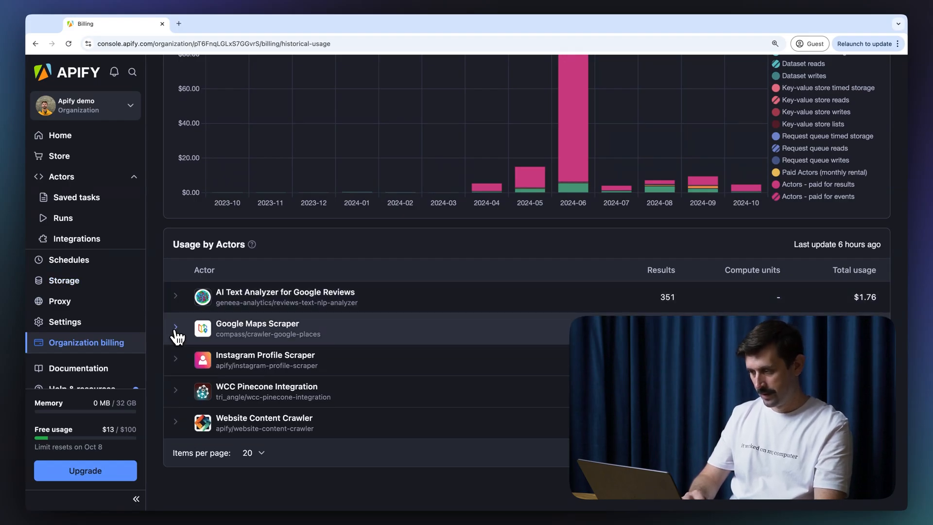
pyautogui.scroll(5, 402, 313)
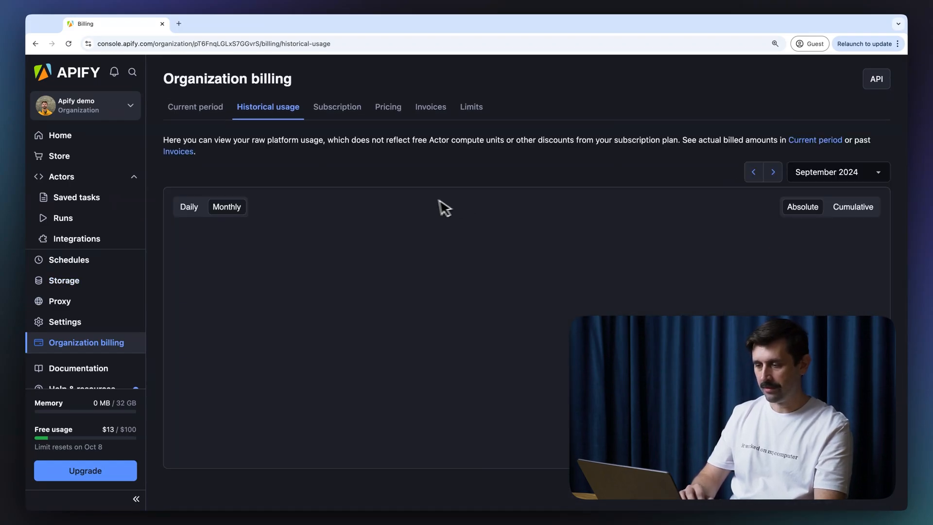
pyautogui.scroll(-14, 428, 200)
pyautogui.scroll(2, 428, 199)
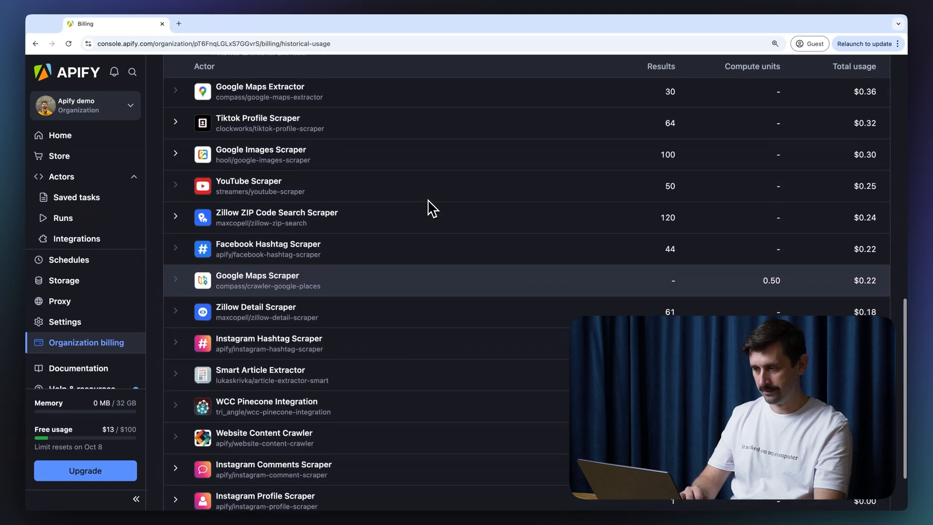
pyautogui.scroll(6, 375, 214)
pyautogui.scroll(6, 375, 214)
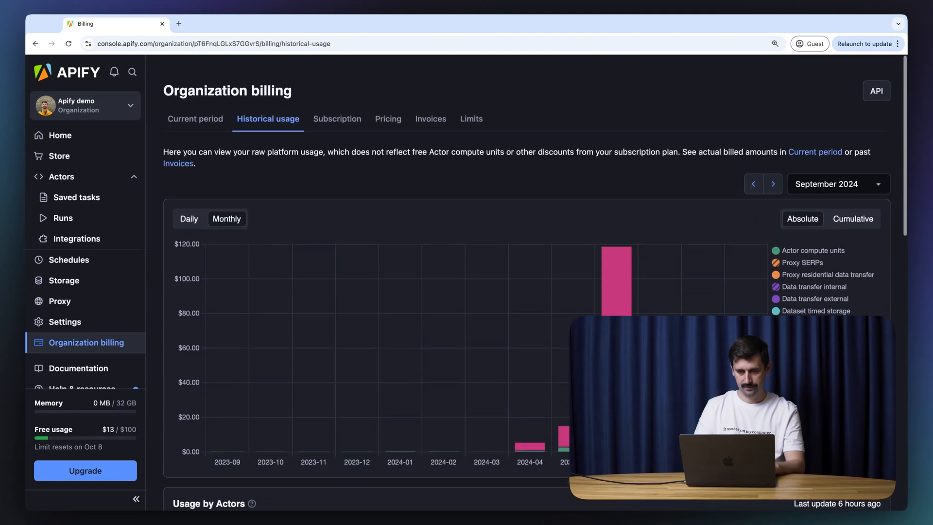
# Step: Review the organization's Free plan subscription details
pyautogui.click(346, 117)
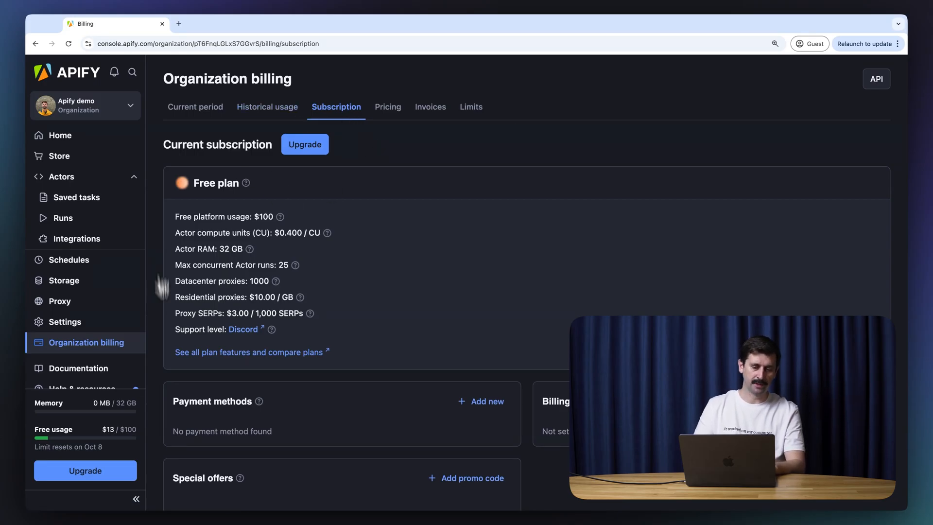
pyautogui.scroll(-2, 544, 272)
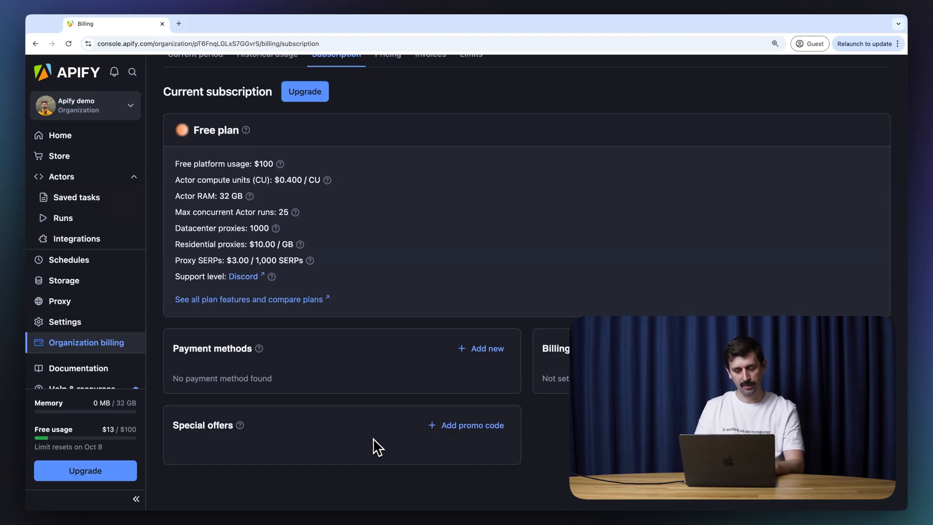
pyautogui.scroll(2, 357, 427)
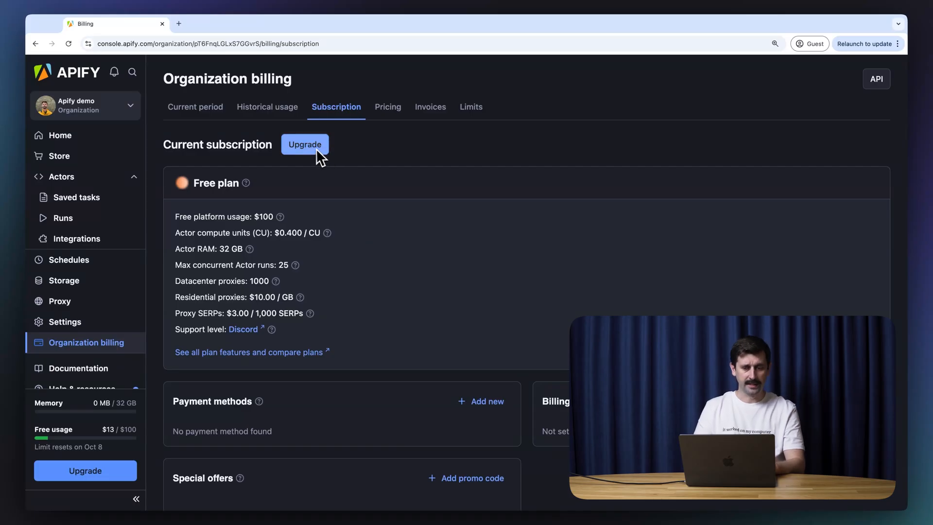
# Step: Browse the per-unit pricing rates, then show the empty Invoices list
pyautogui.click(398, 110)
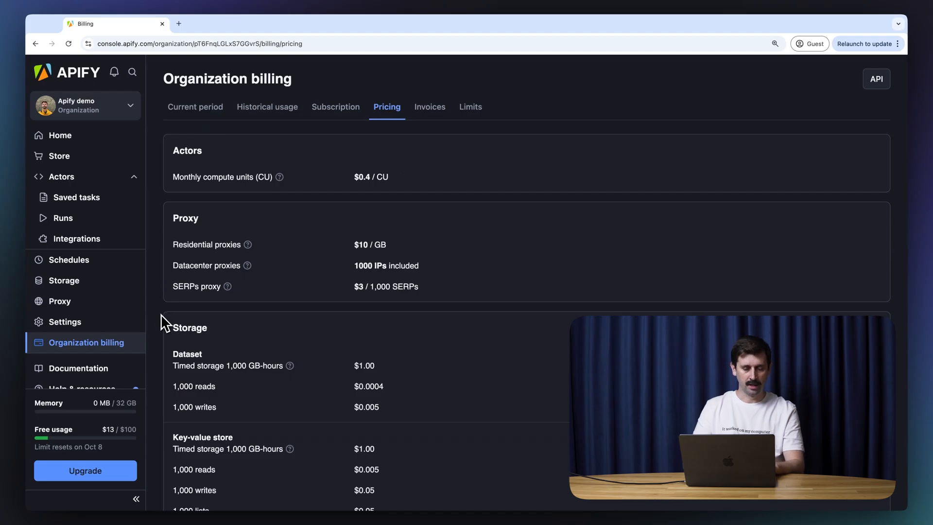
pyautogui.scroll(-5, 162, 314)
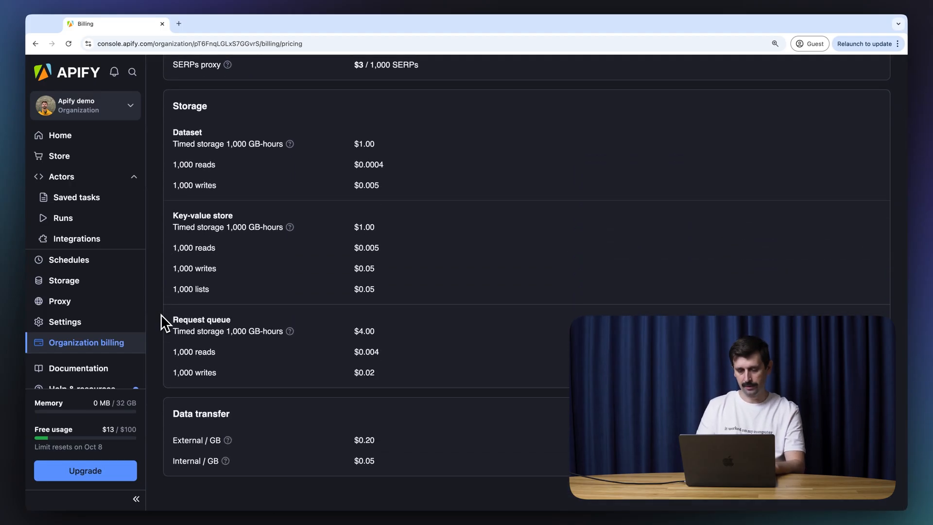
pyautogui.scroll(1, 171, 192)
pyautogui.scroll(5, 171, 192)
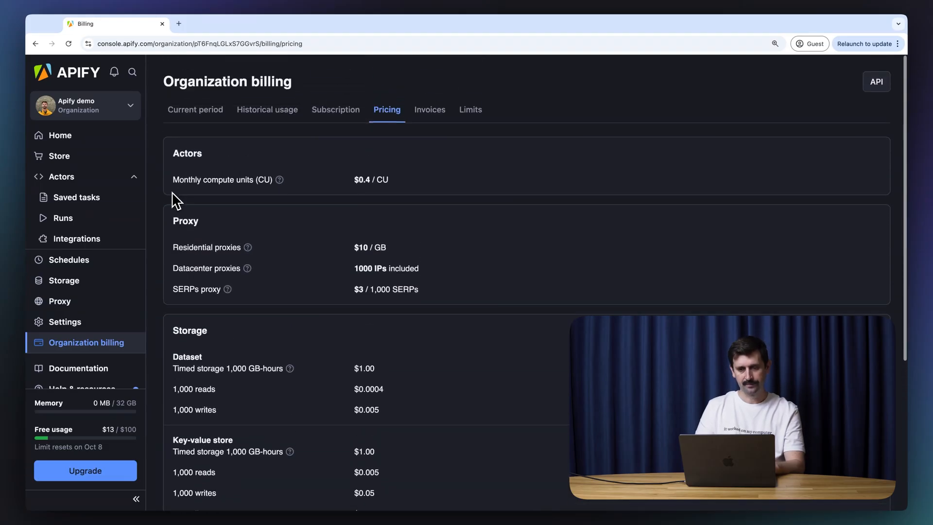
pyautogui.click(437, 110)
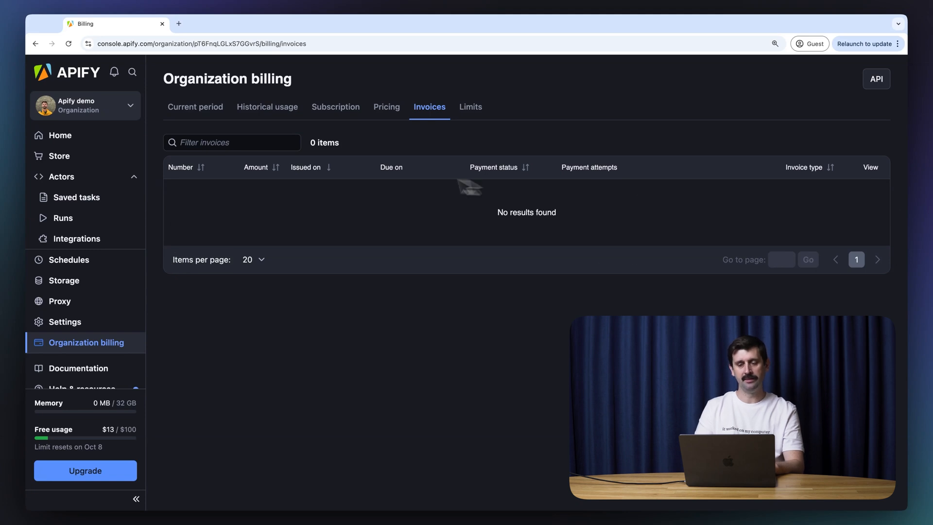
# Step: Show the billing Limits: 32 GB Actor RAM, 500 Actors, 7-day retention and the Custom usage limit
pyautogui.click(482, 114)
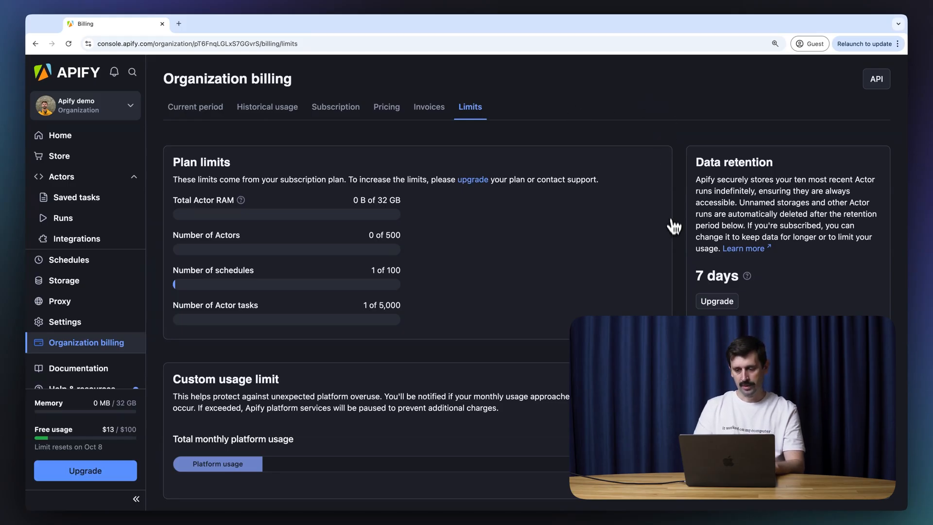
pyautogui.scroll(-1, 670, 231)
pyautogui.moveTo(698, 246); pyautogui.dragTo(794, 245)
pyautogui.click(775, 253)
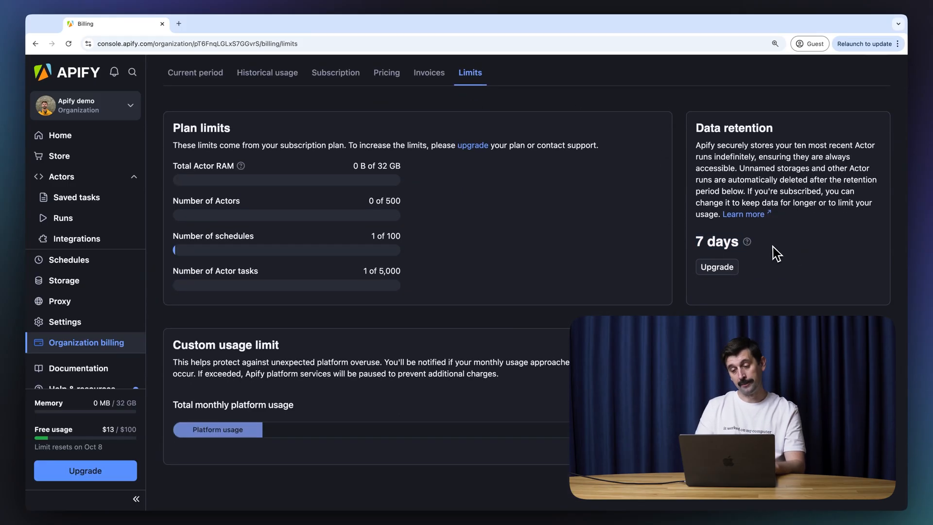
pyautogui.moveTo(698, 243); pyautogui.dragTo(752, 250)
pyautogui.click(759, 244)
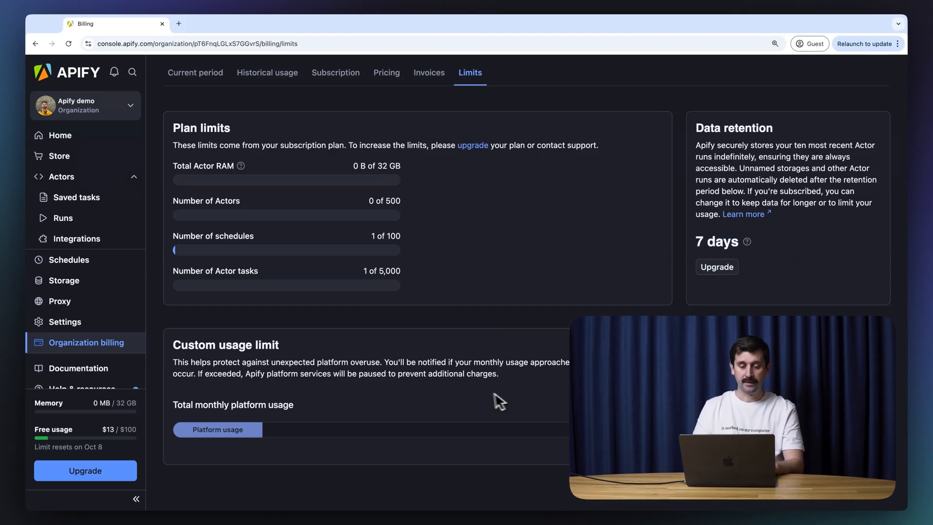
pyautogui.moveTo(171, 348); pyautogui.dragTo(304, 354)
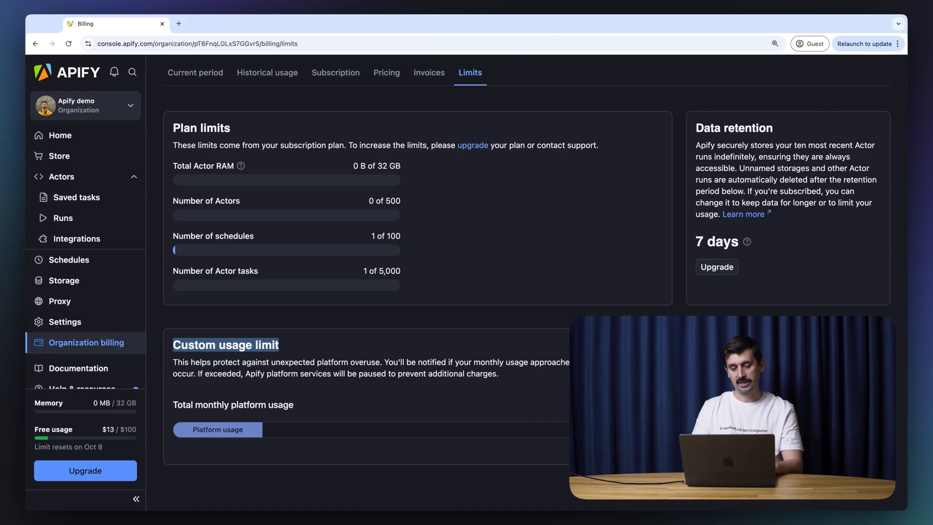
pyautogui.click(311, 362)
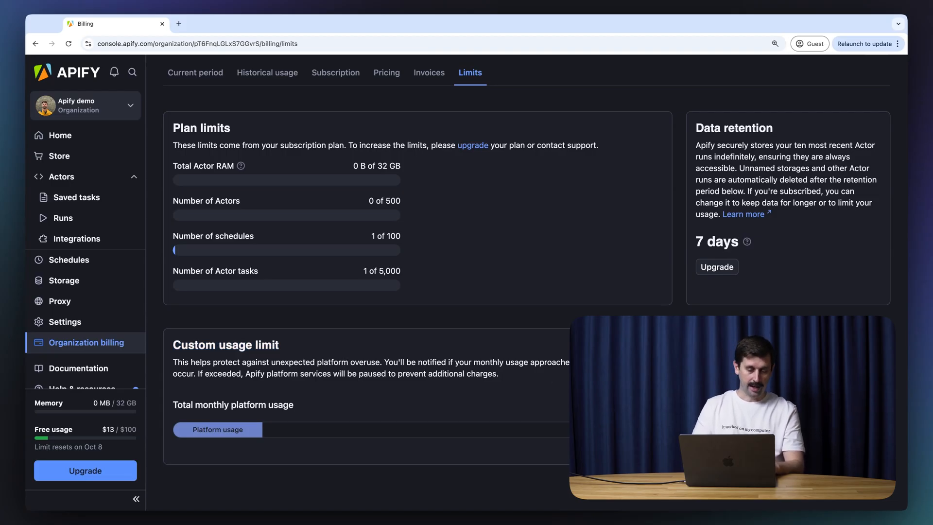